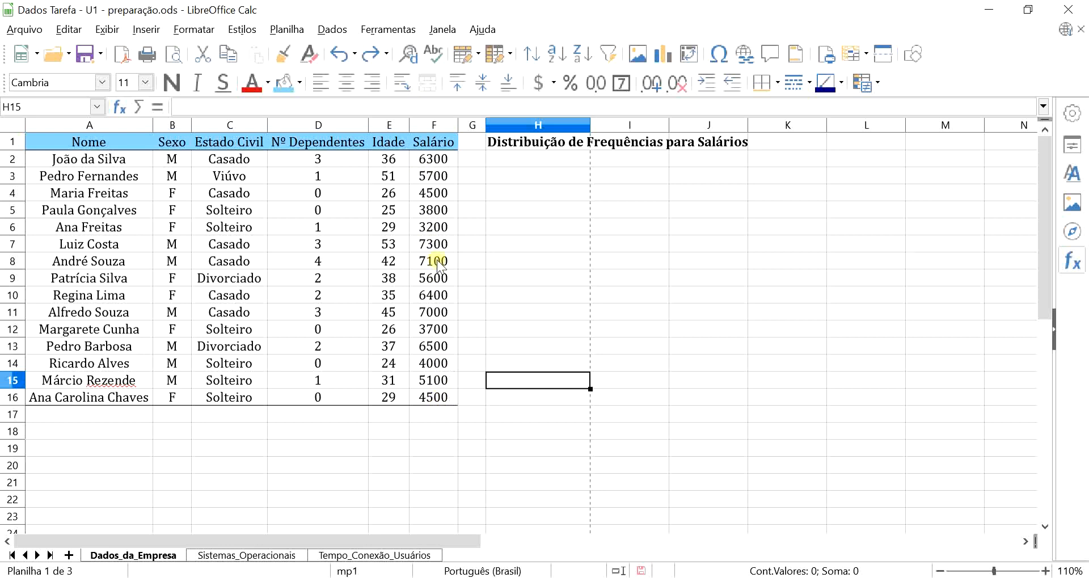
left_click_drag(440, 158, 424, 396)
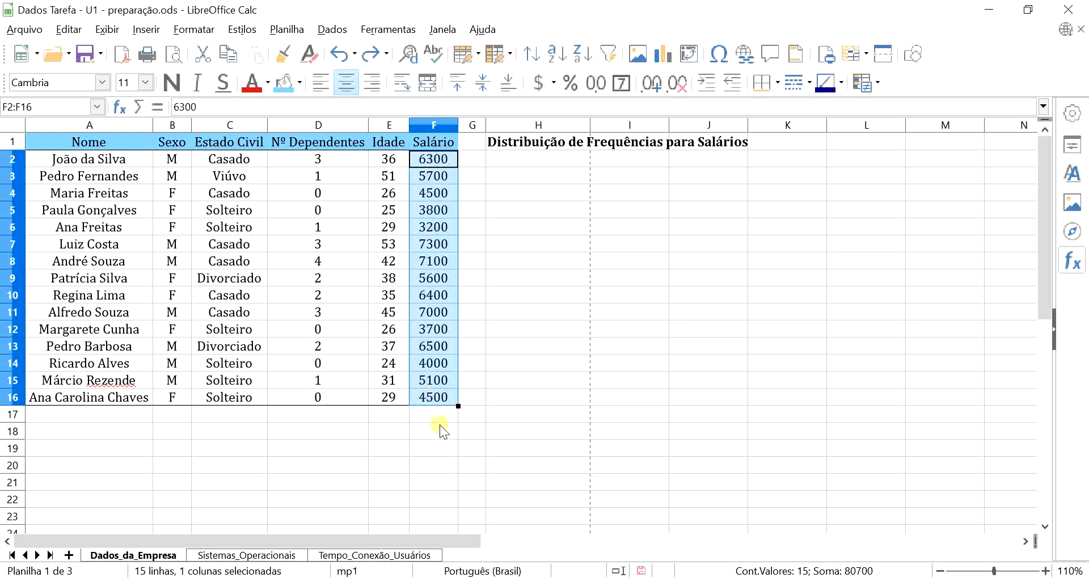
left_click(518, 196)
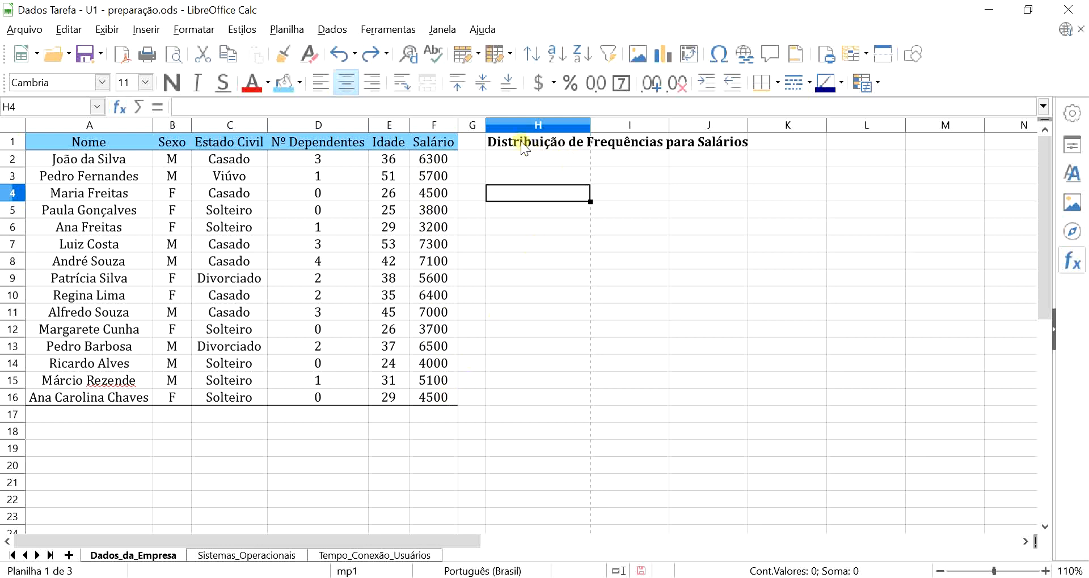
left_click_drag(520, 141, 709, 142)
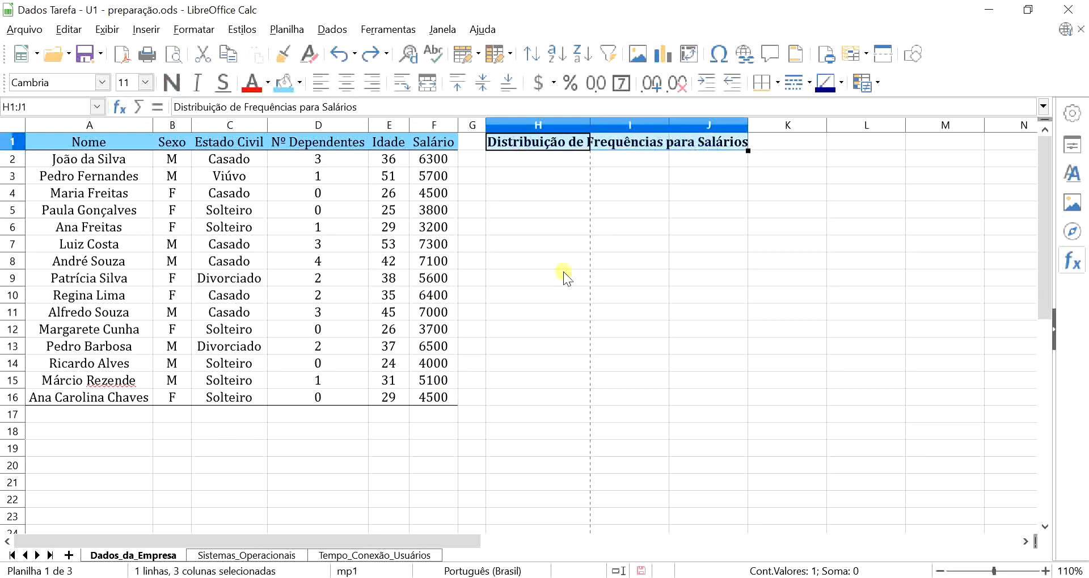
Enter the label "n=" in cell H3 and align it to the right
left_click(553, 183)
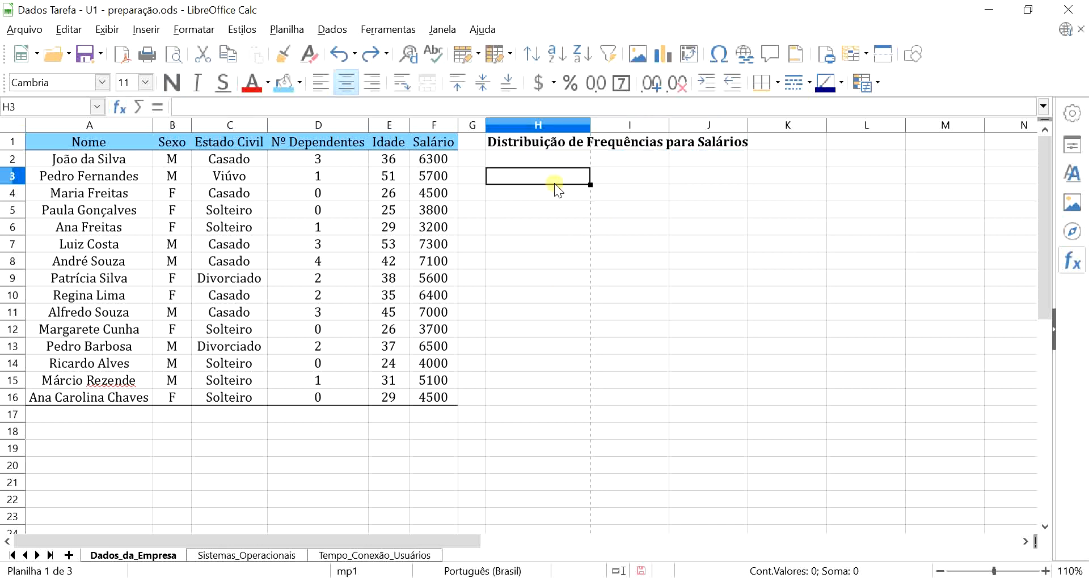
type("n")
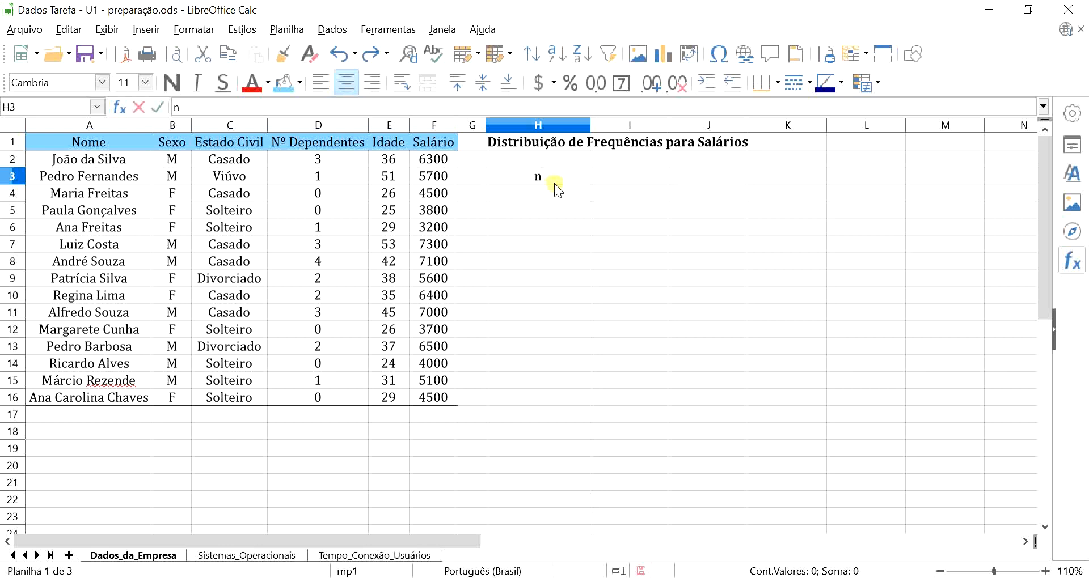
type("=")
left_click(374, 84)
Count the salary values in cell I3 with the formula =CONT.VALORES(F2:F16)
left_click(635, 172)
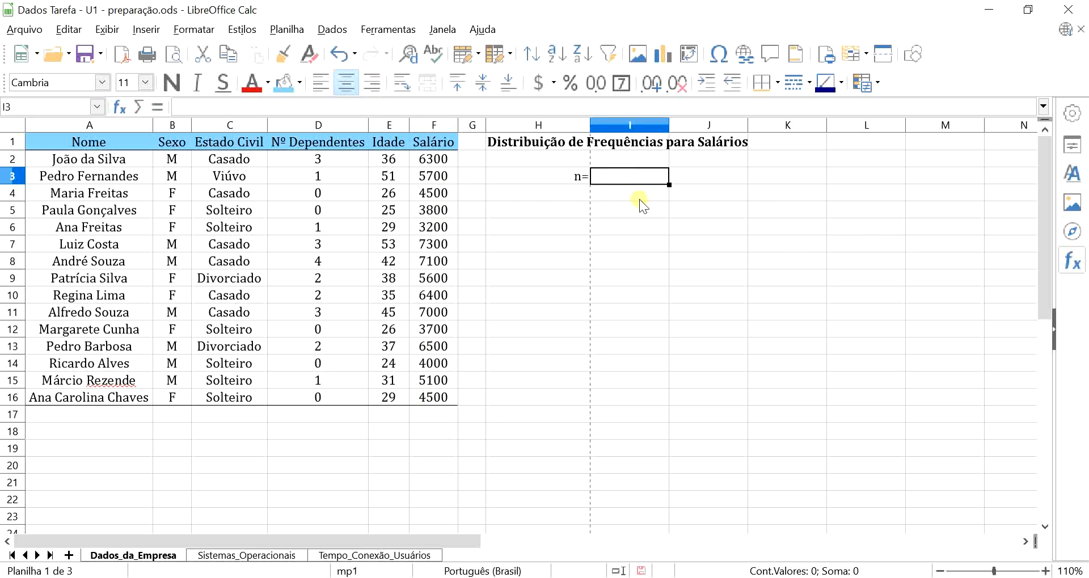
type("=")
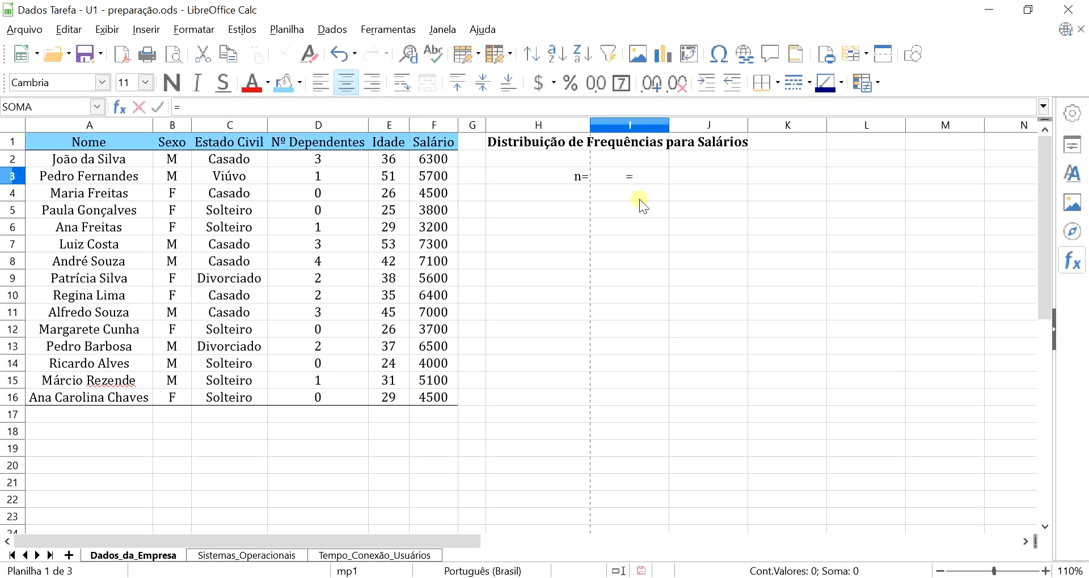
type("con")
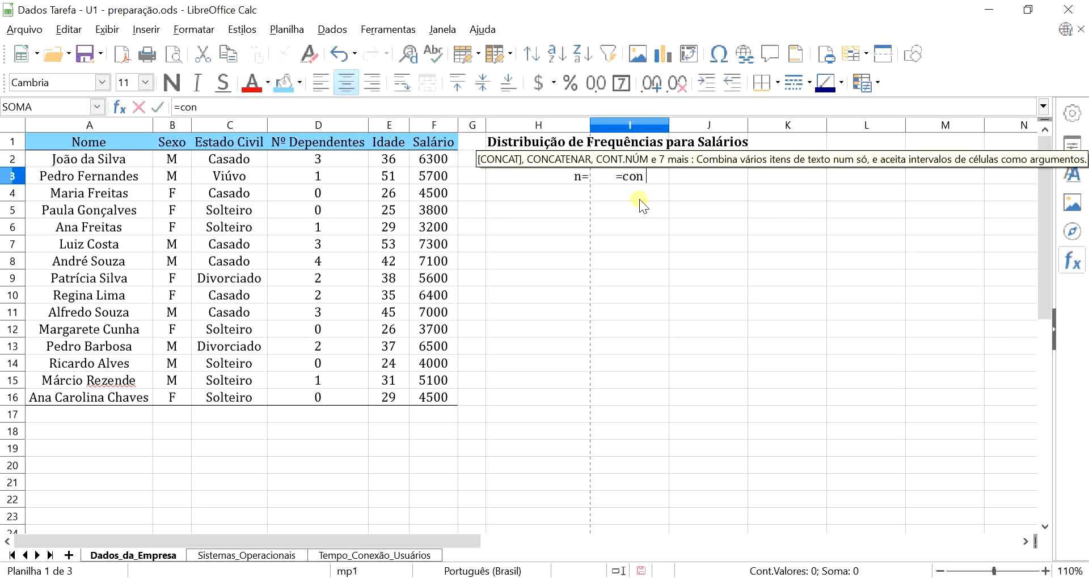
type("t.valores")
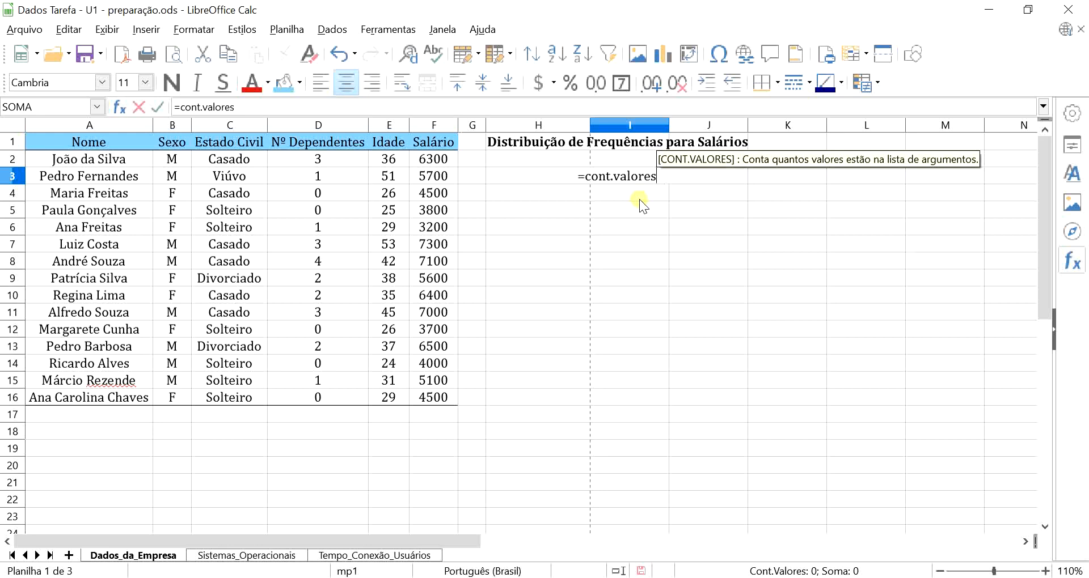
key("Return")
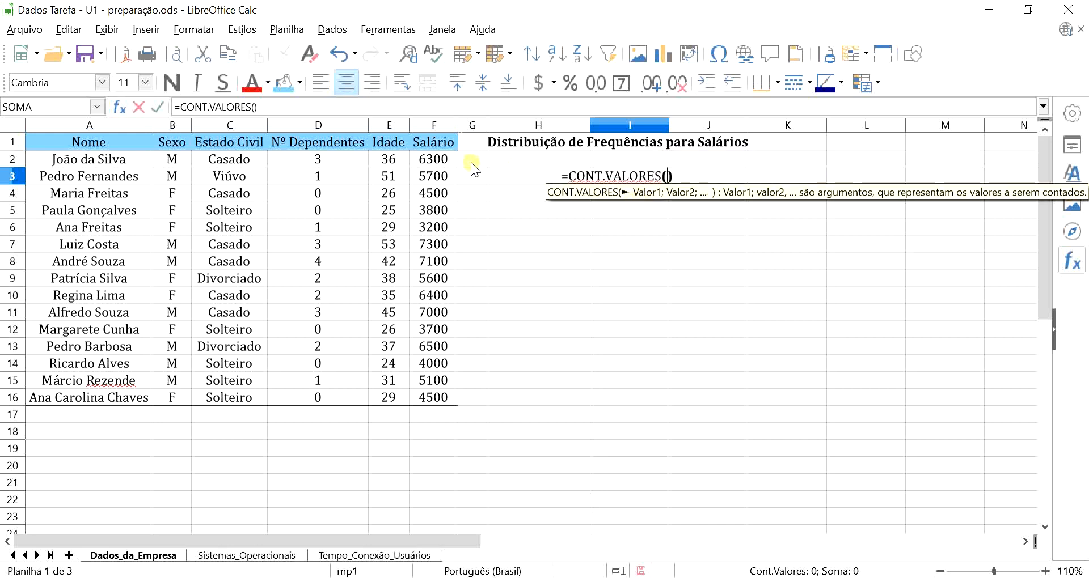
left_click_drag(444, 159, 447, 394)
key("Return")
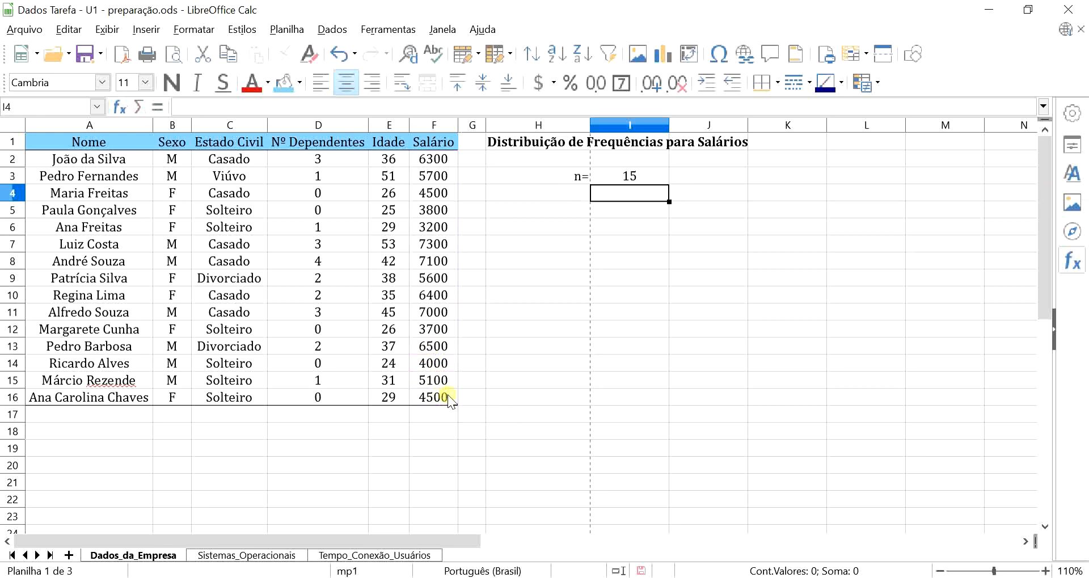
left_click(640, 174)
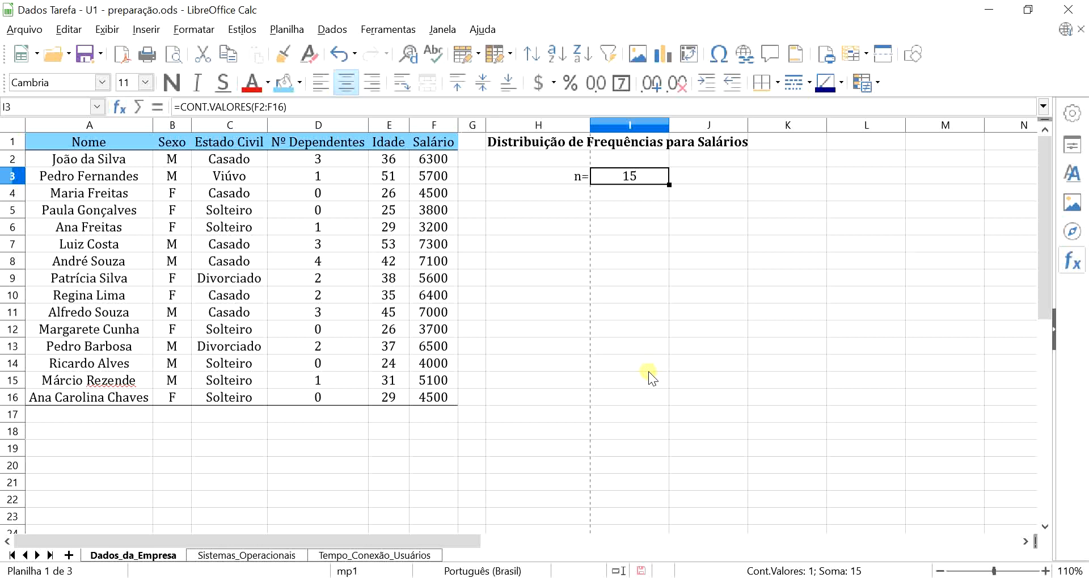
Enter the label "k=" in cell H4 and right-align the label cells H3:H12
left_click(573, 195)
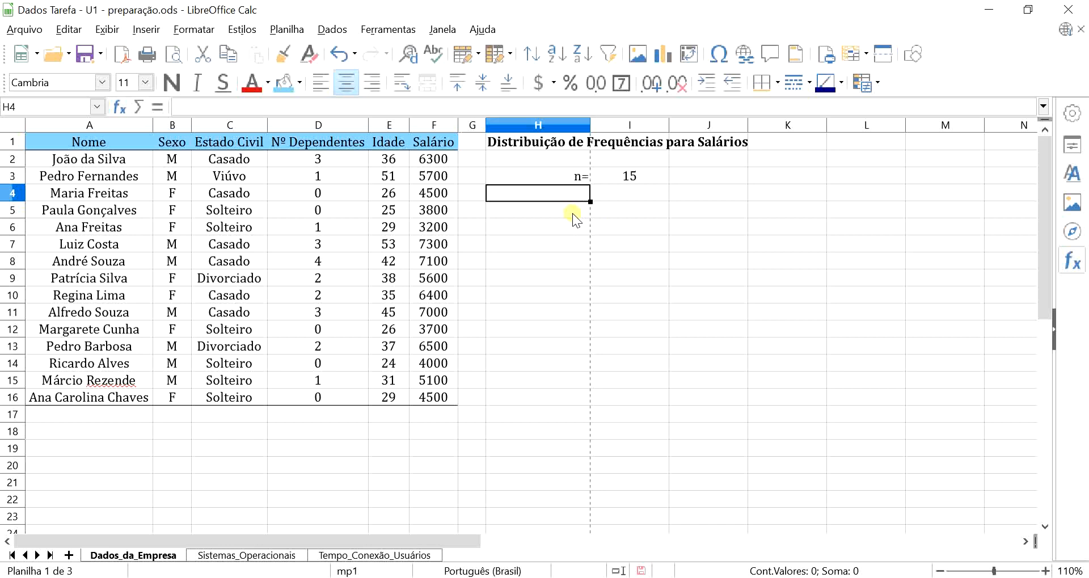
type("k=")
key("Return")
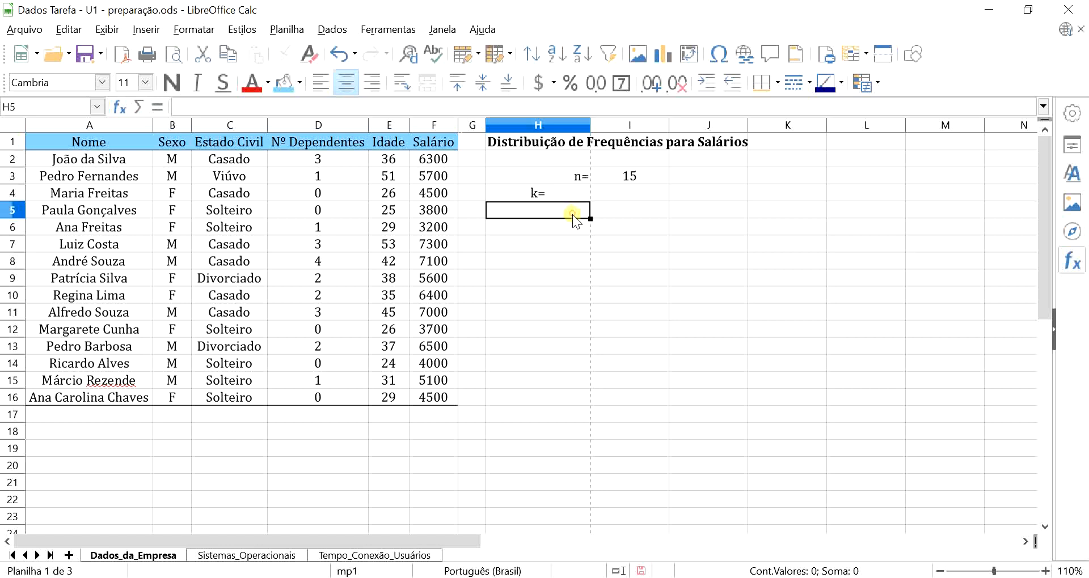
left_click_drag(575, 175, 561, 329)
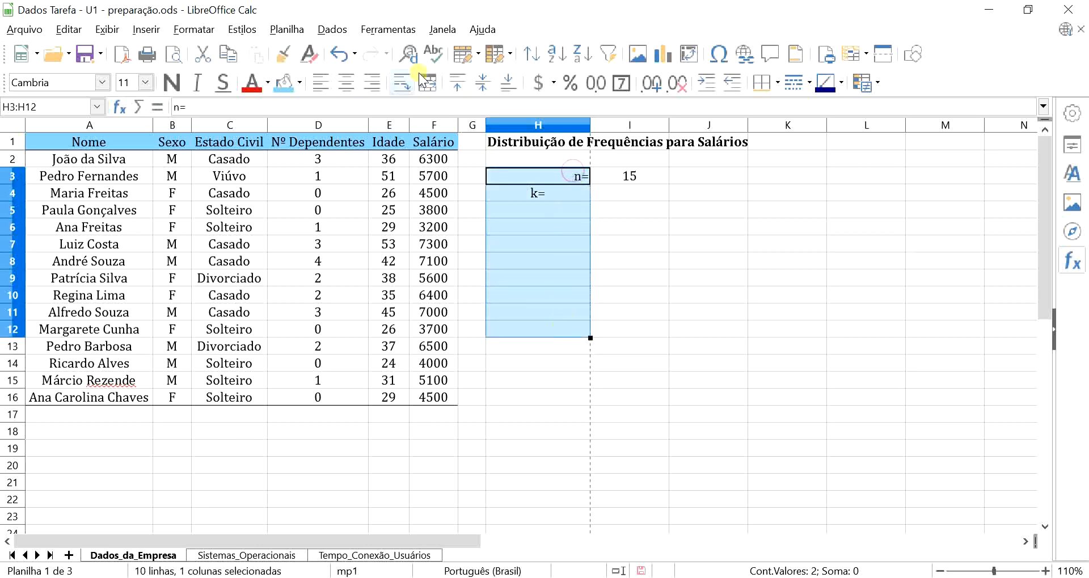
left_click(370, 84)
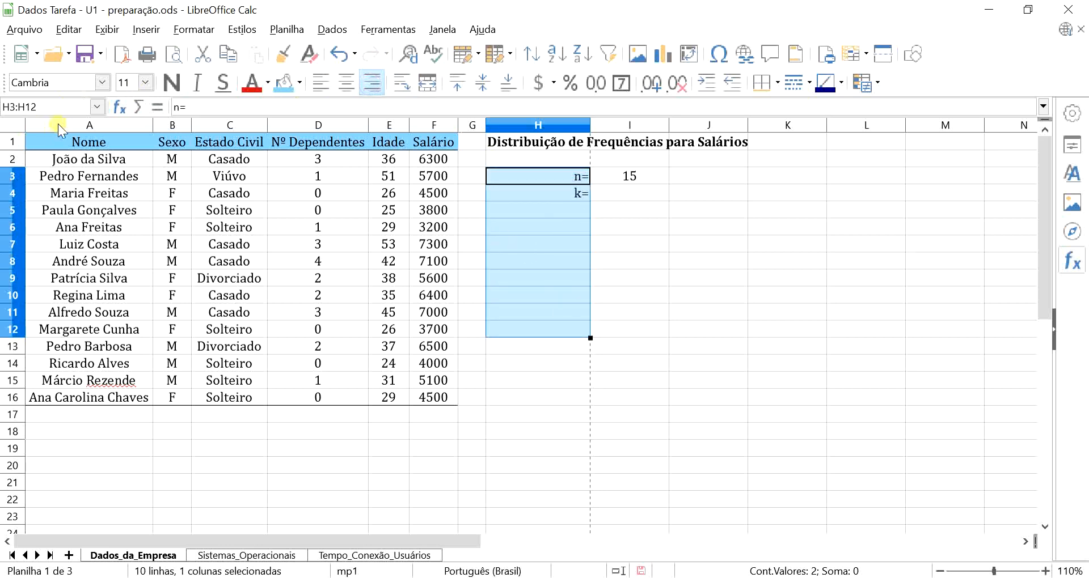
Hide columns A to D of the employee data
left_click_drag(58, 123, 274, 135)
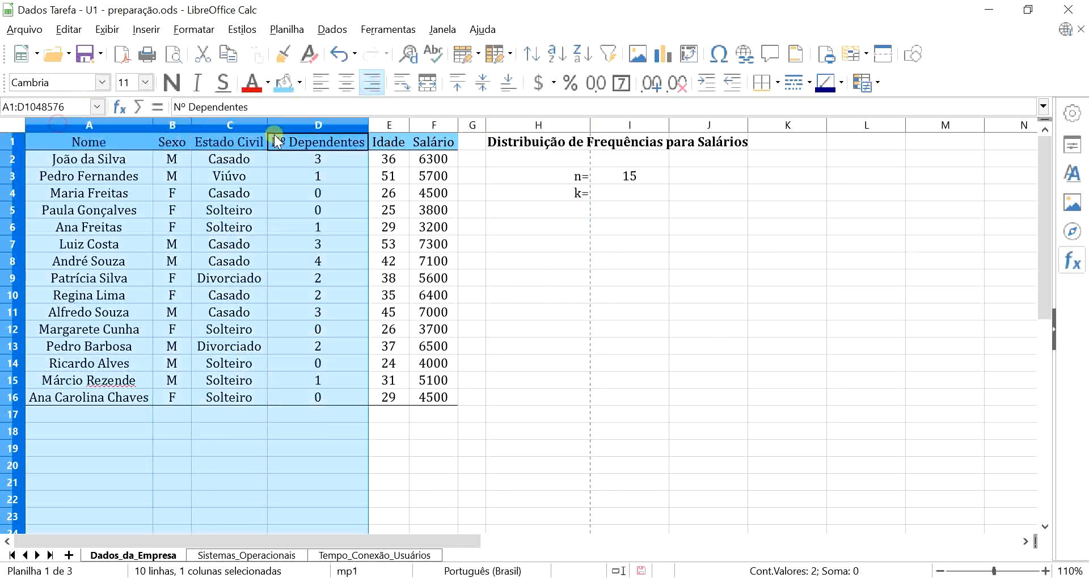
right_click(224, 125)
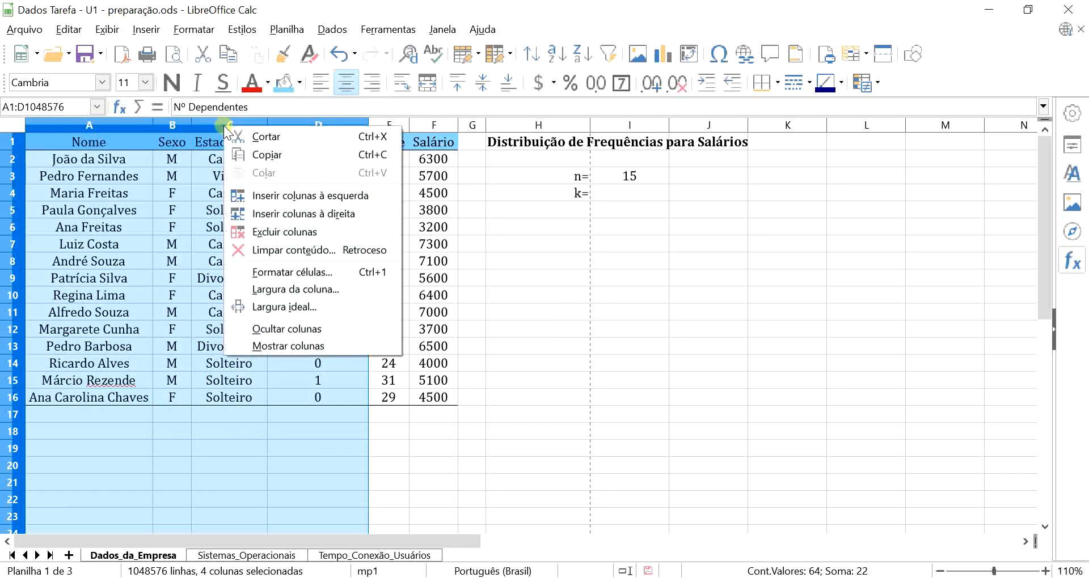
left_click(287, 329)
Calculate the number of classes k in cell I4 with the formula =1+3,3*LOG(I3)
left_click(269, 192)
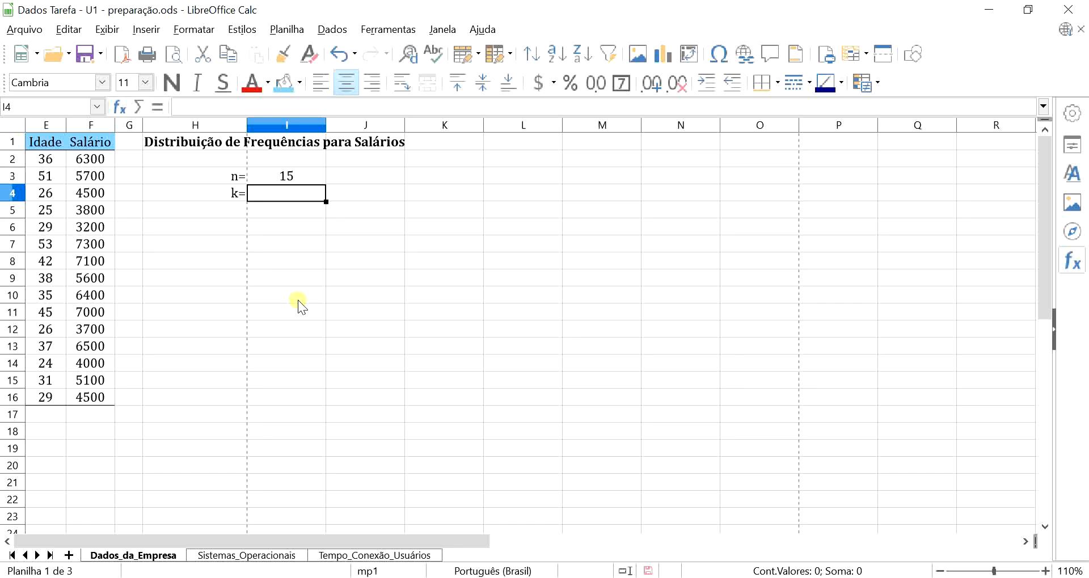
type("=")
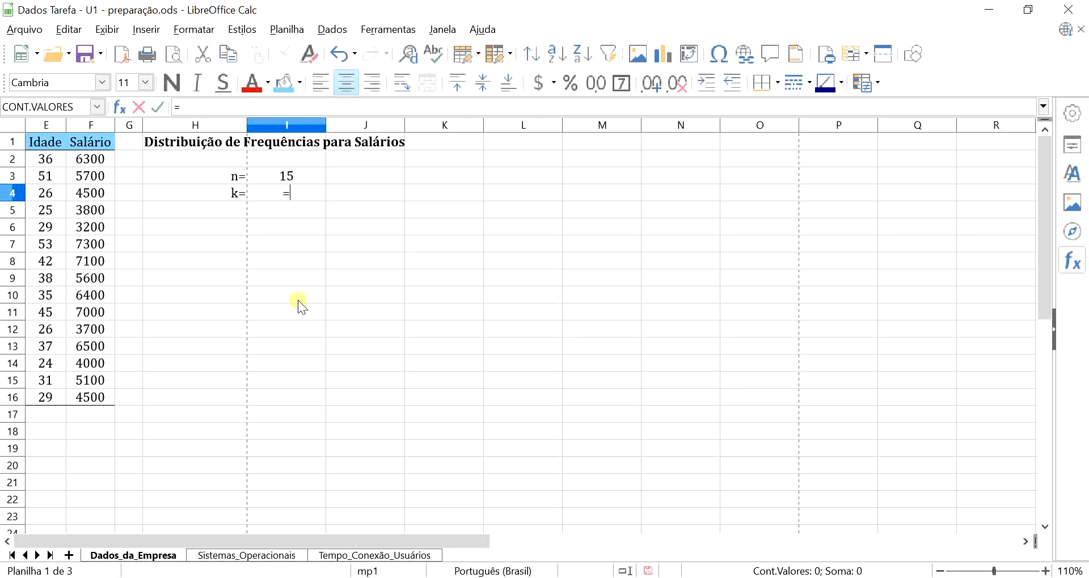
type("1+3,3*log")
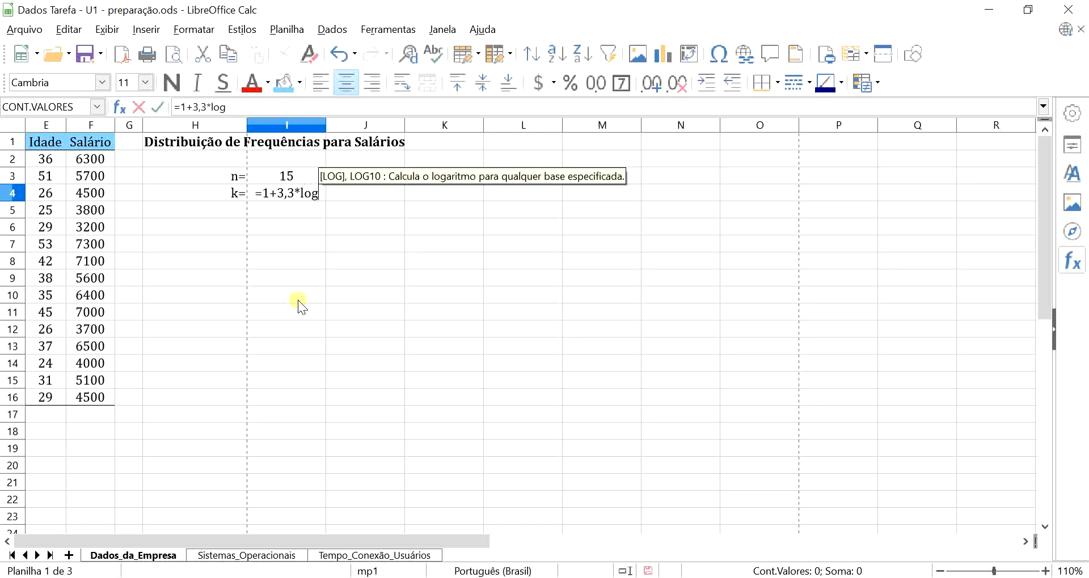
key("Return")
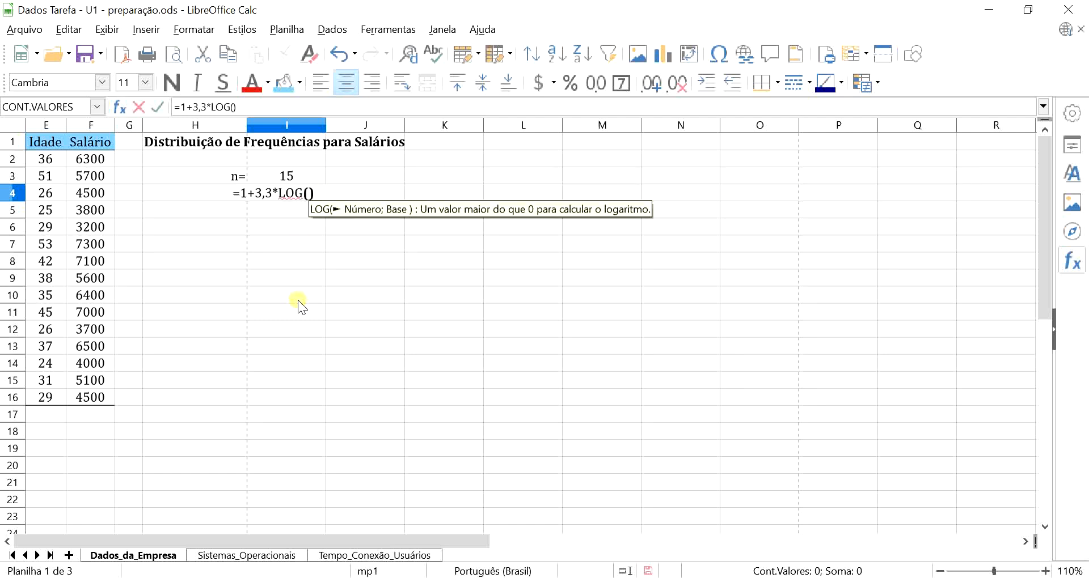
left_click(286, 177)
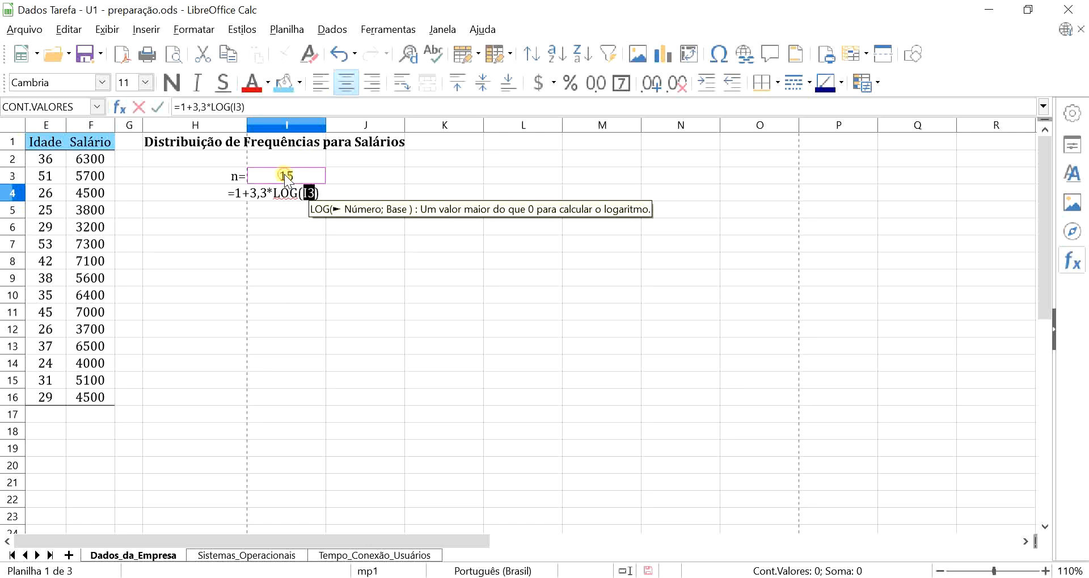
key("Return")
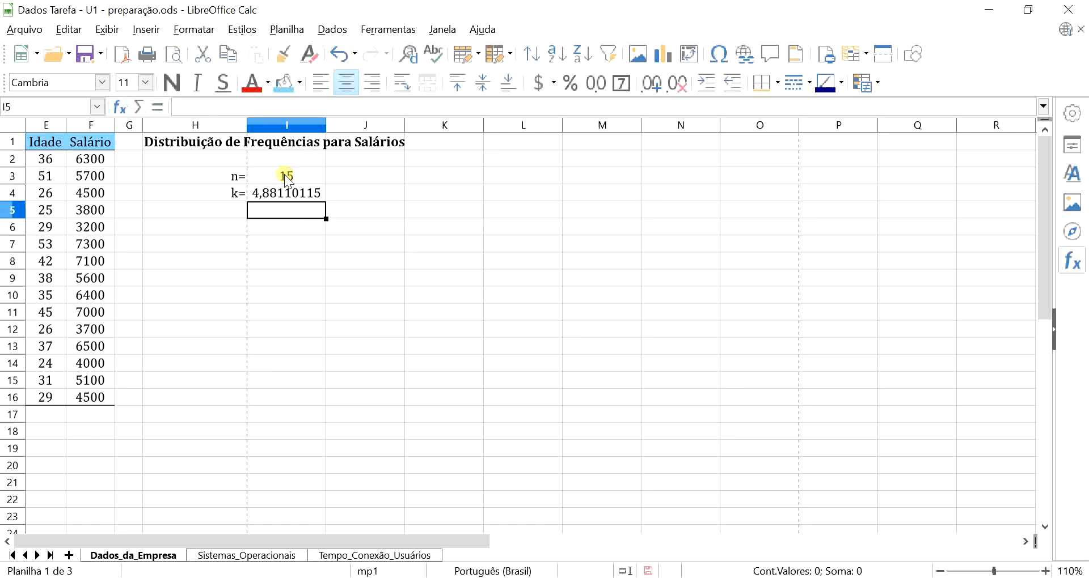
Round k in cell I4 to zero decimal places by changing its formula to =ARRED(1+3,3*LOG(I3);0)
left_click(278, 198)
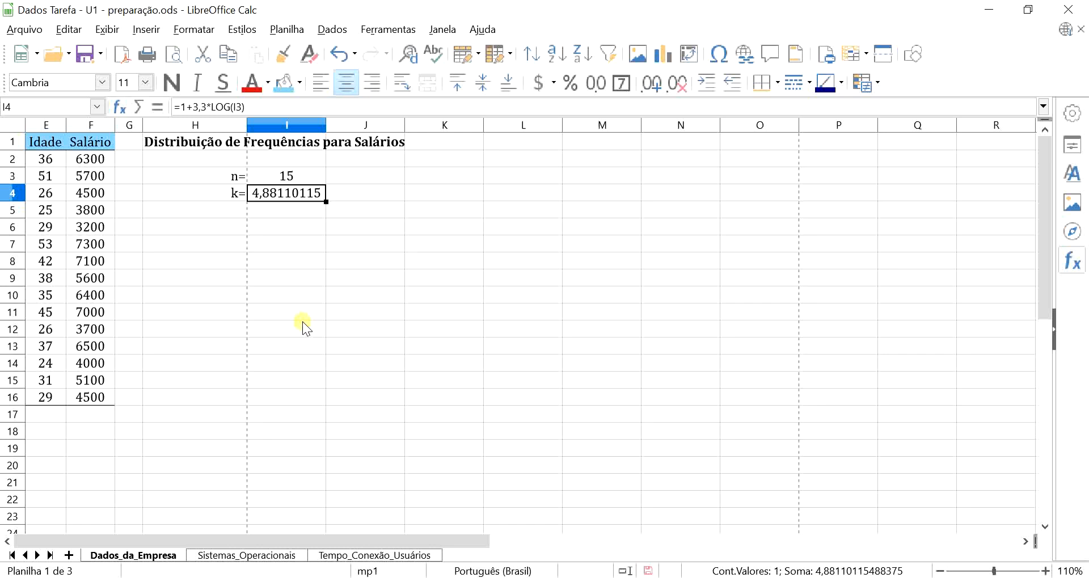
double_click(277, 193)
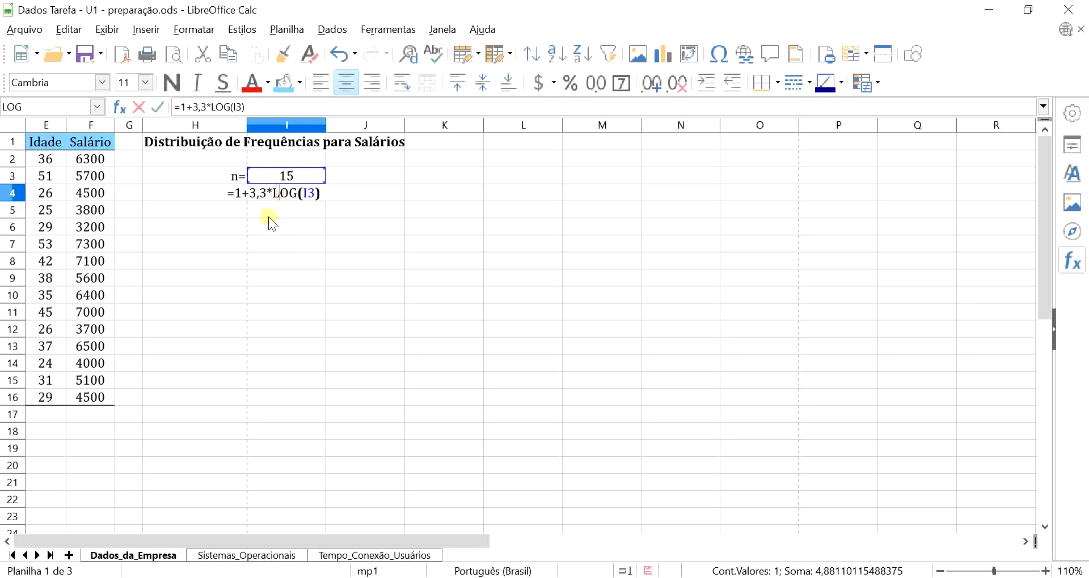
left_click(181, 106)
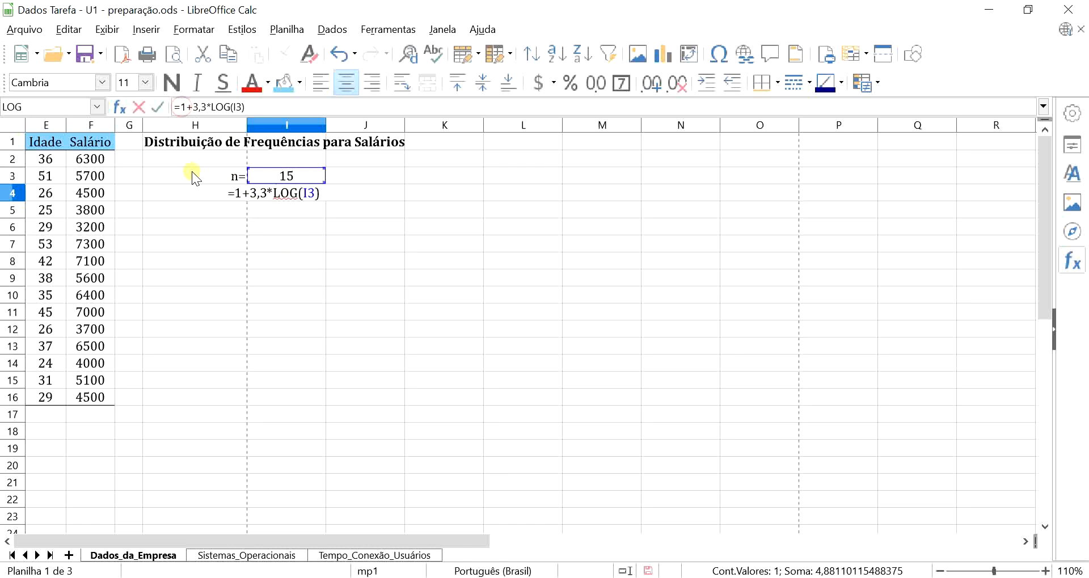
type("arred")
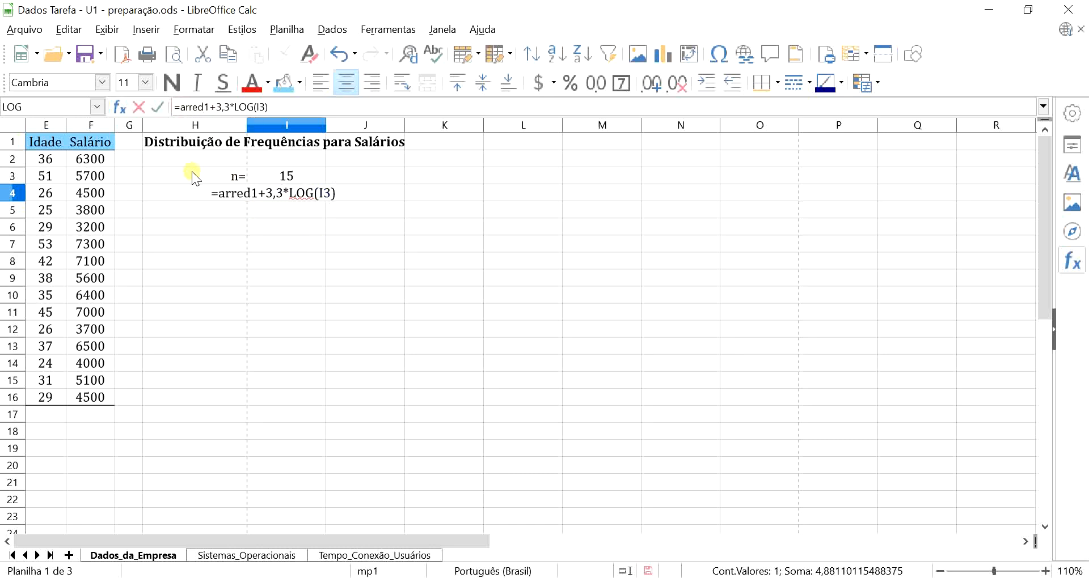
type("(")
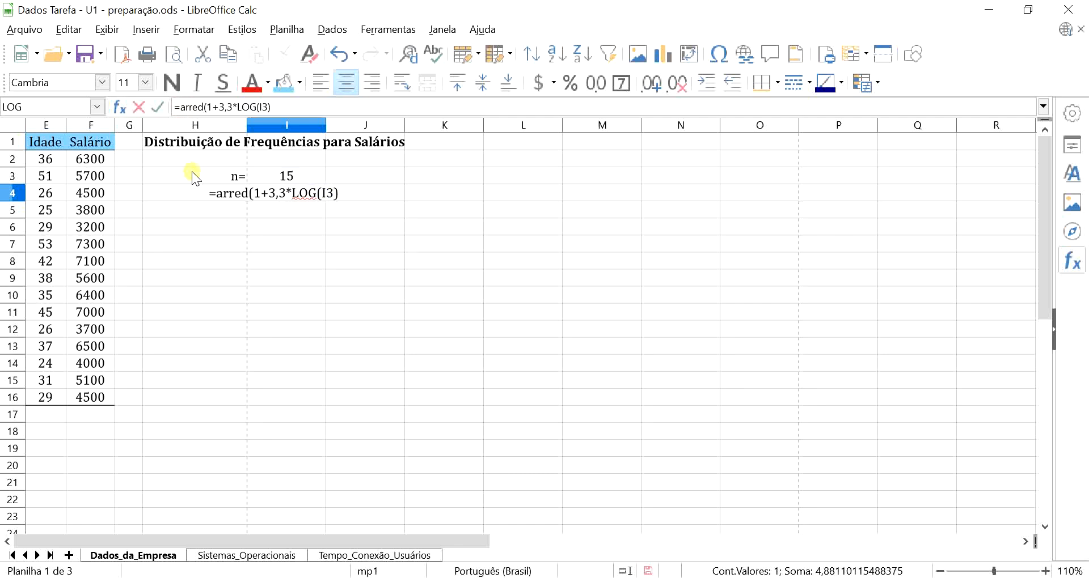
left_click(273, 106)
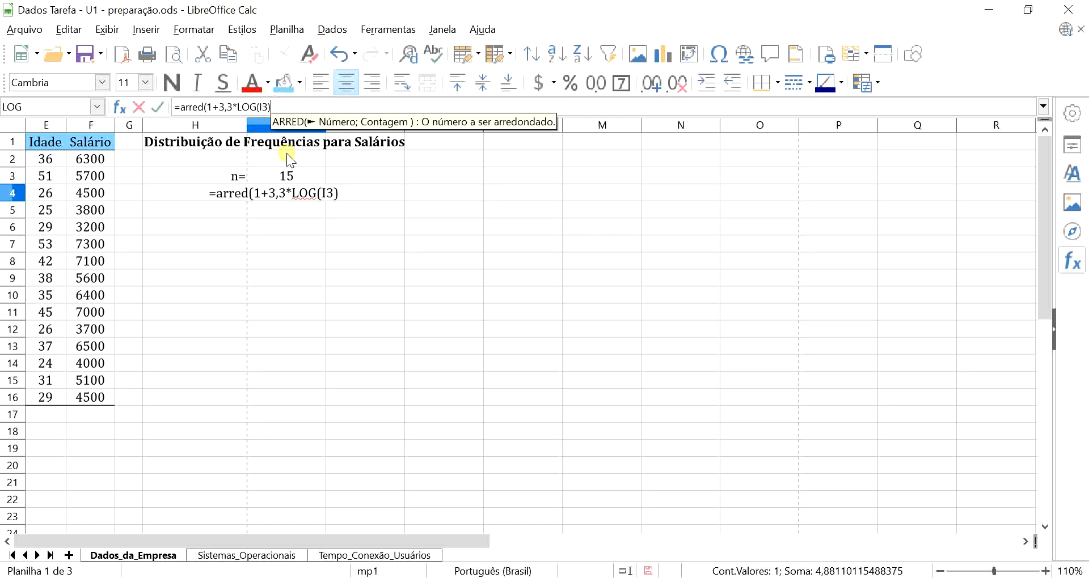
type(";")
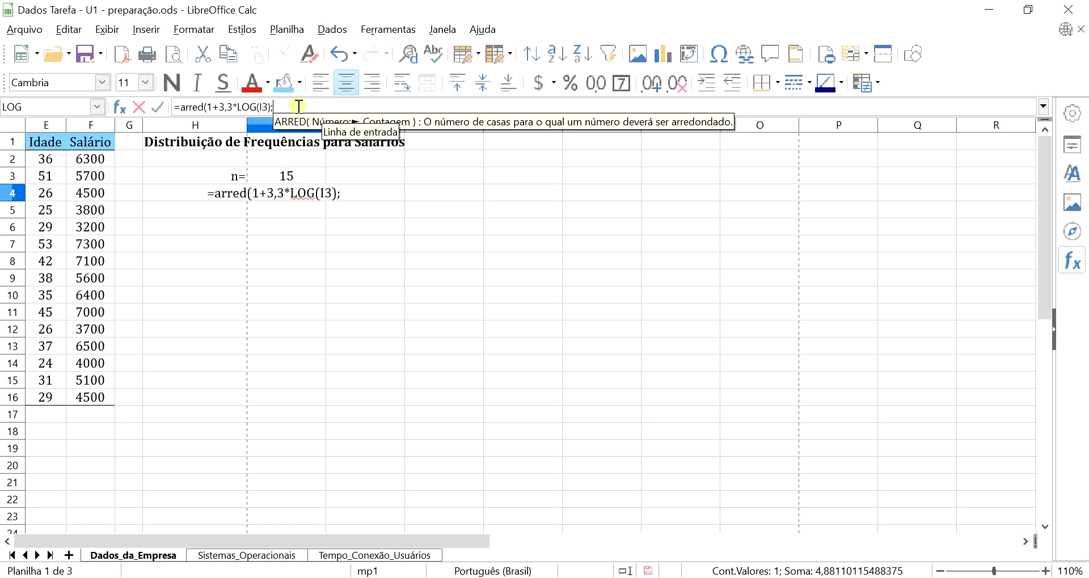
type("0")
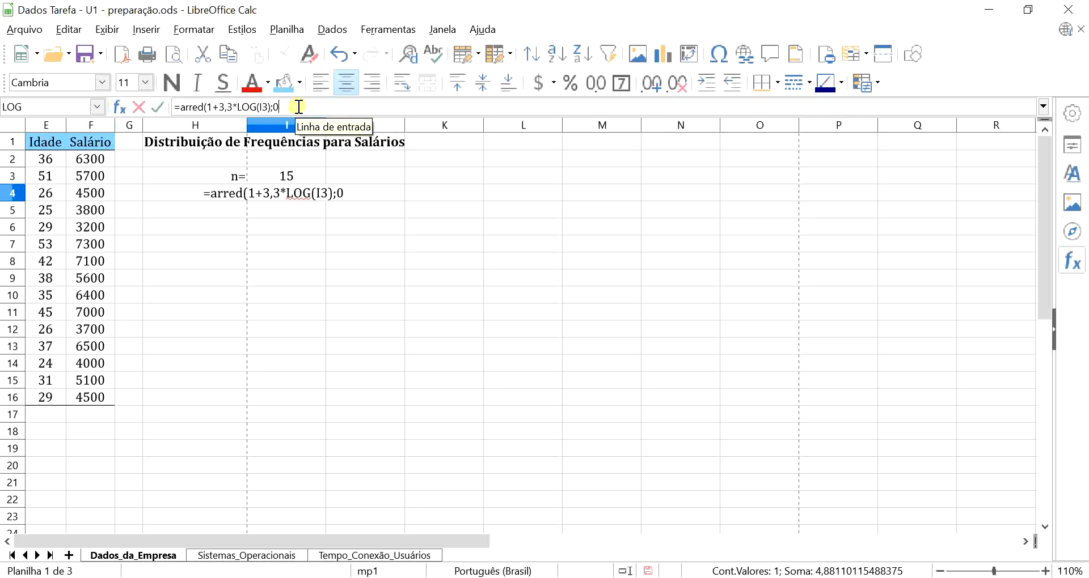
type(")")
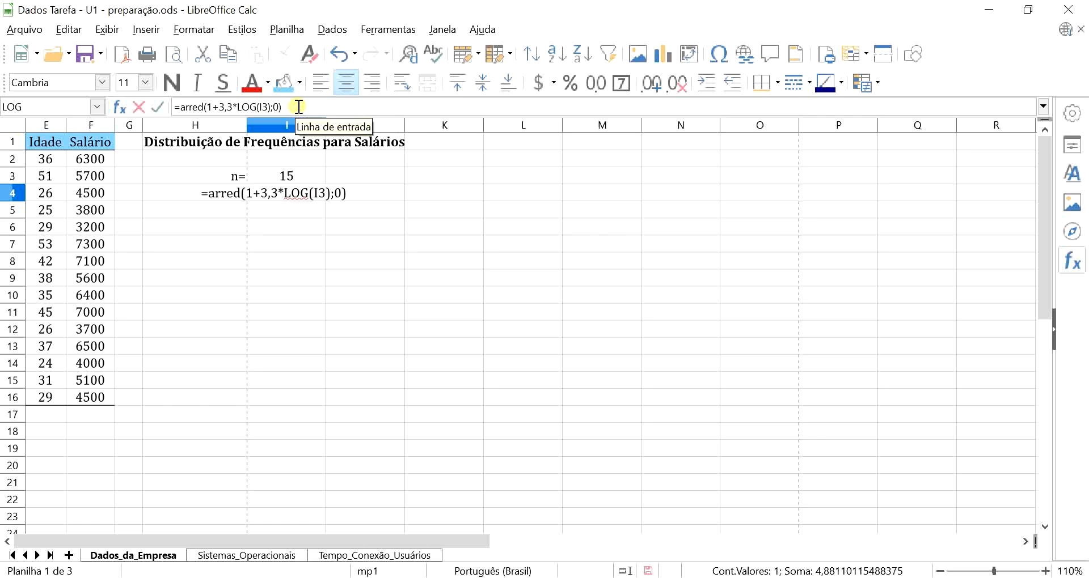
key("Return")
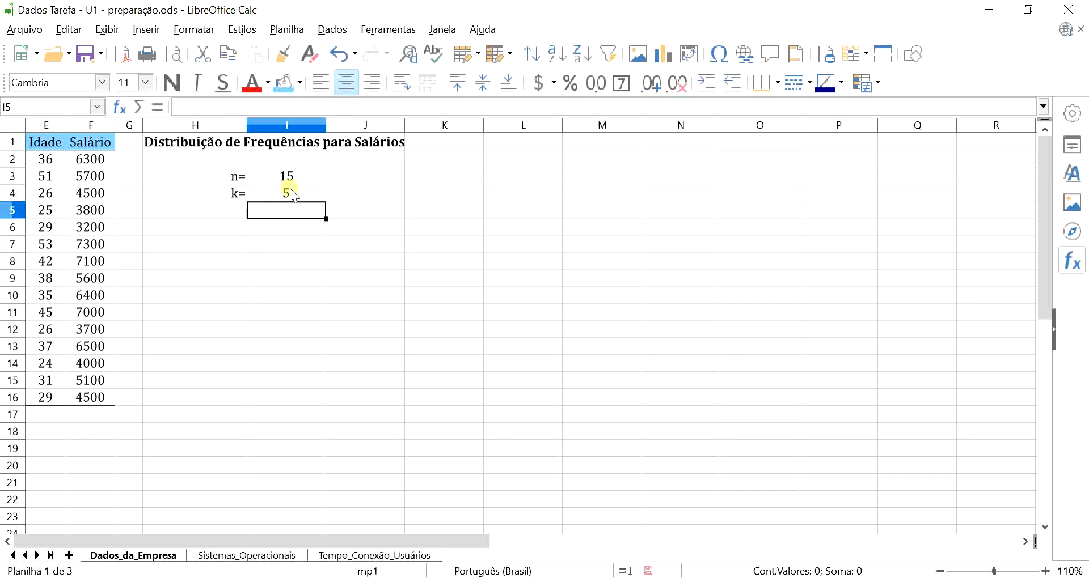
left_click(290, 188)
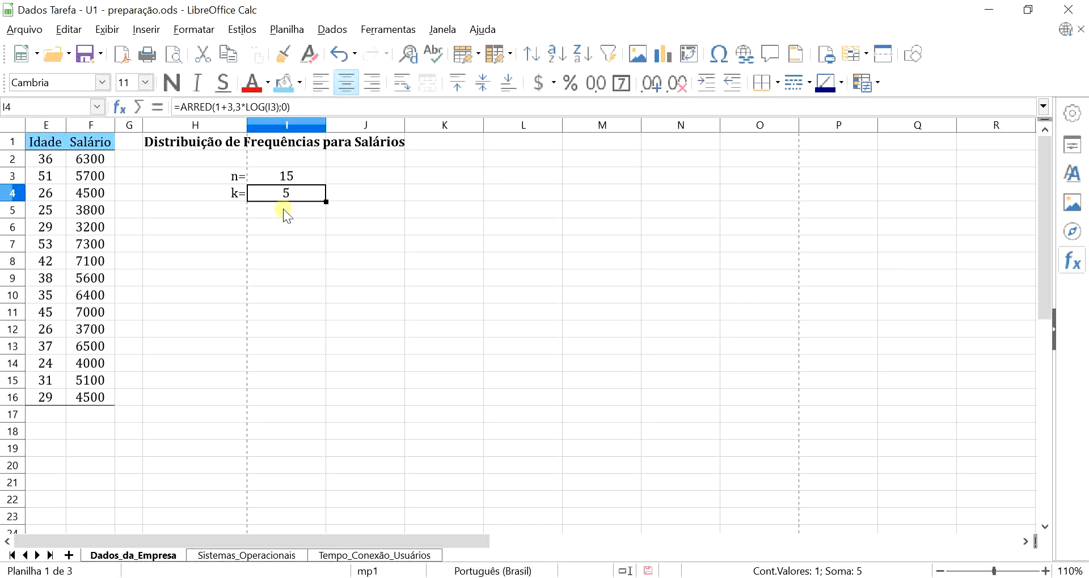
Enter the labels "mín=" in cell H5 and "máx=" in cell H6
left_click(226, 215)
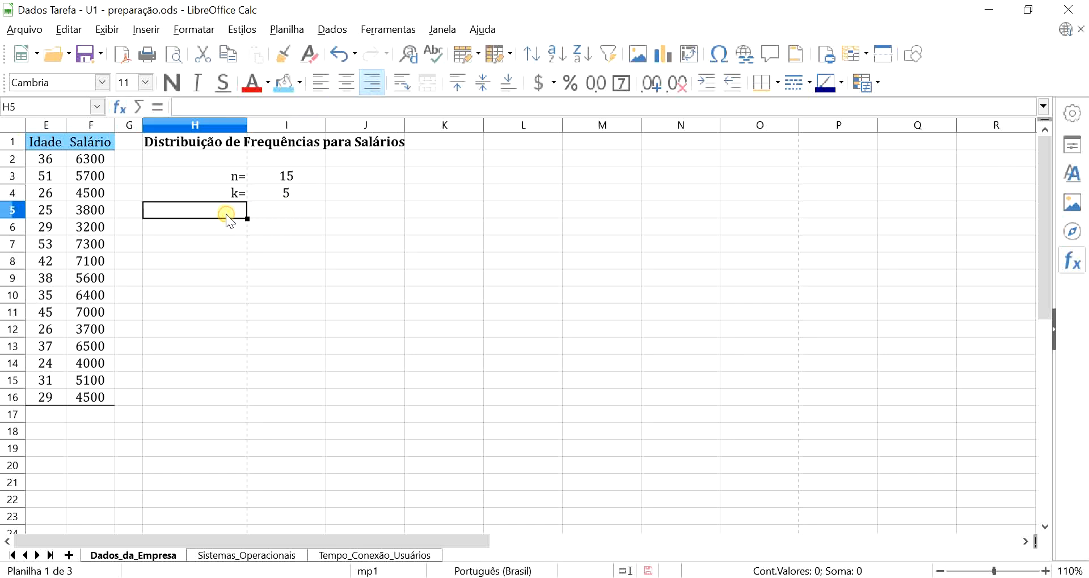
type("m")
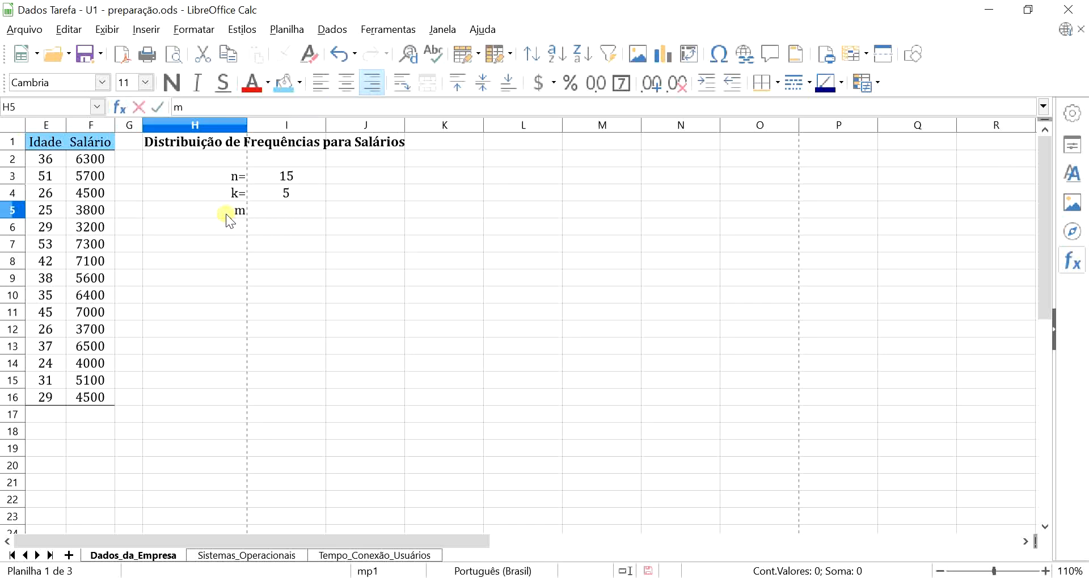
type("ín=")
key("Return")
type("m")
type("=")
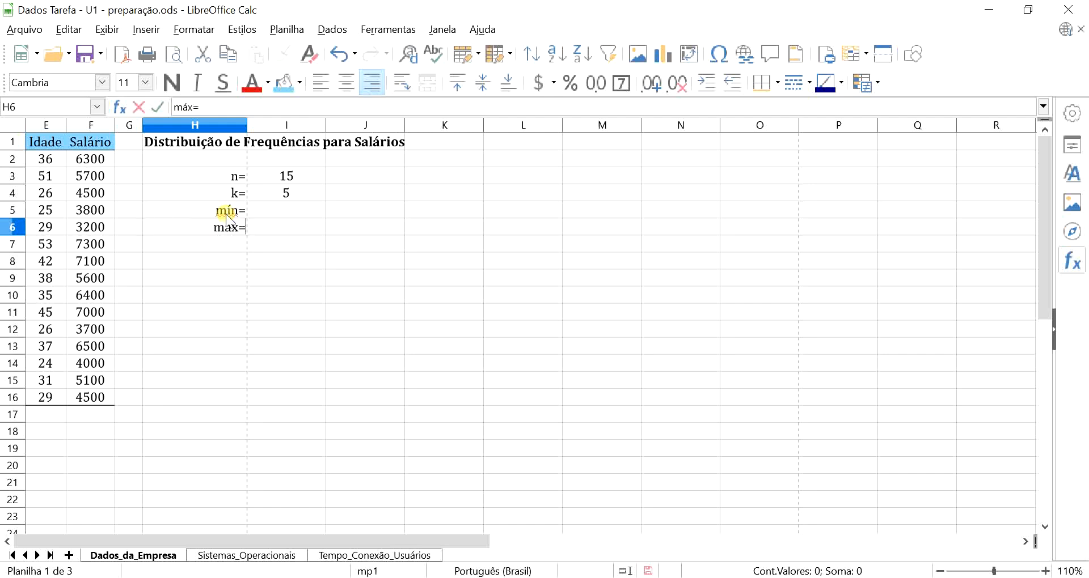
Calculate the minimum salary in cell I5 with the MÍNIMO function over the range F2:F16
left_click(274, 211)
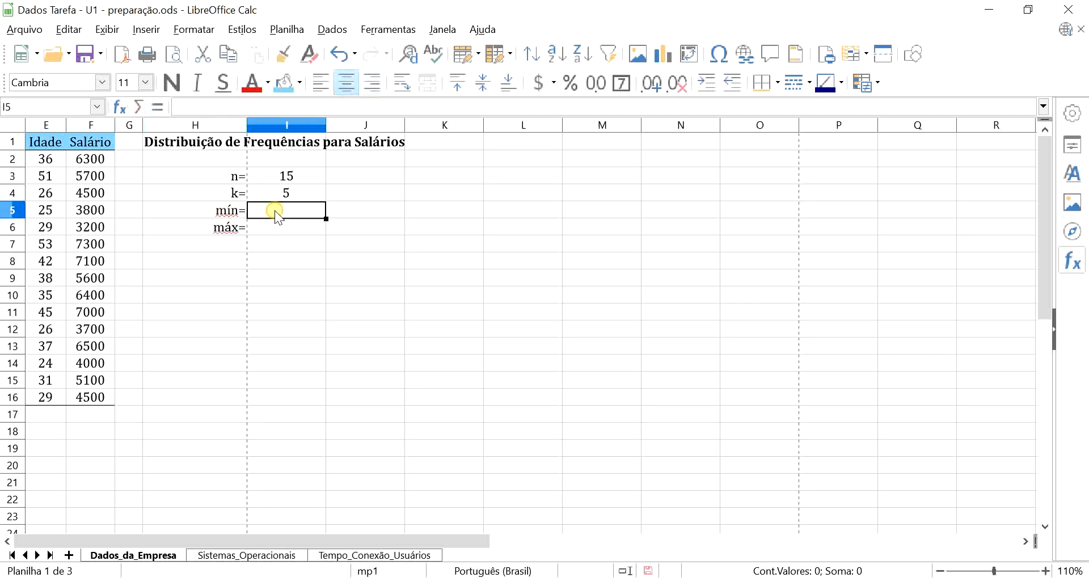
type("=")
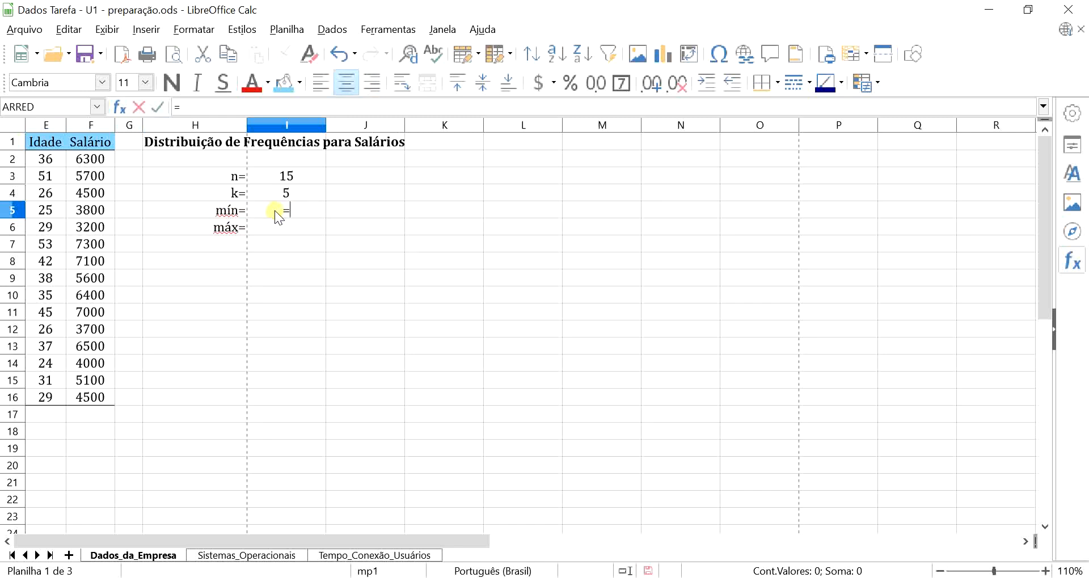
type("mín")
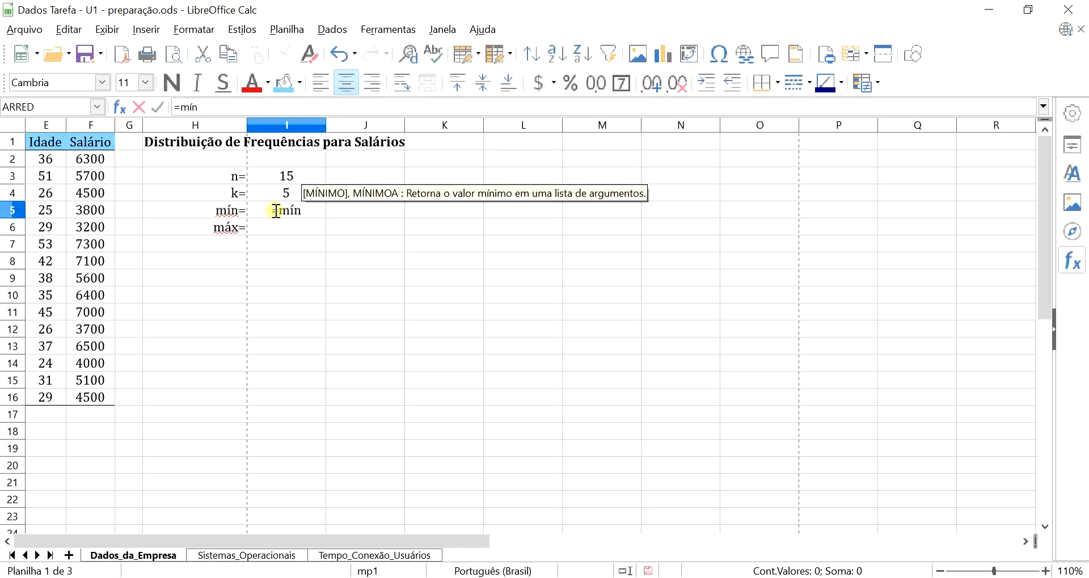
key("Return")
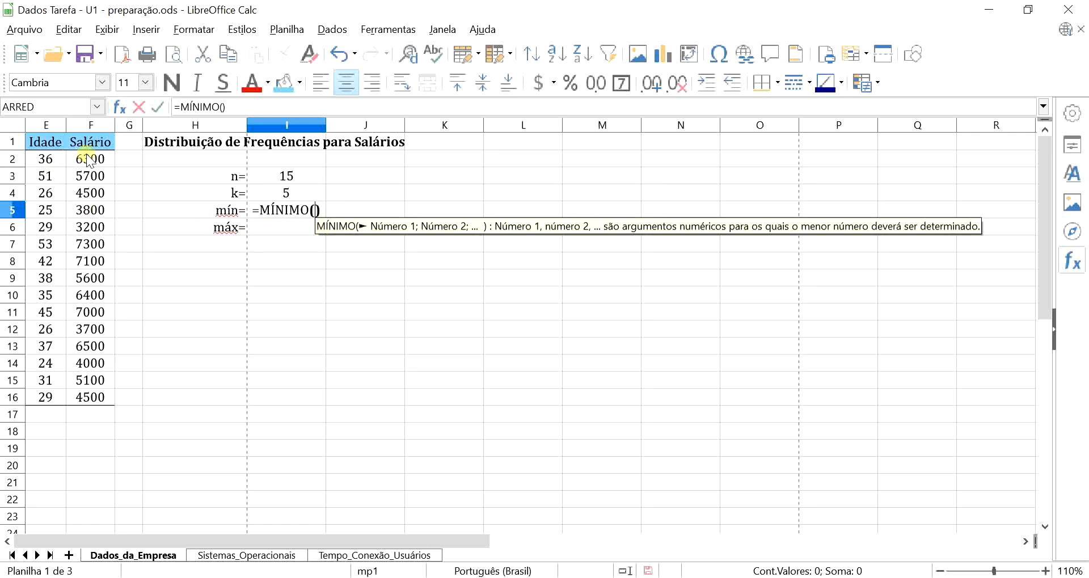
left_click_drag(92, 159, 105, 391)
key("Return")
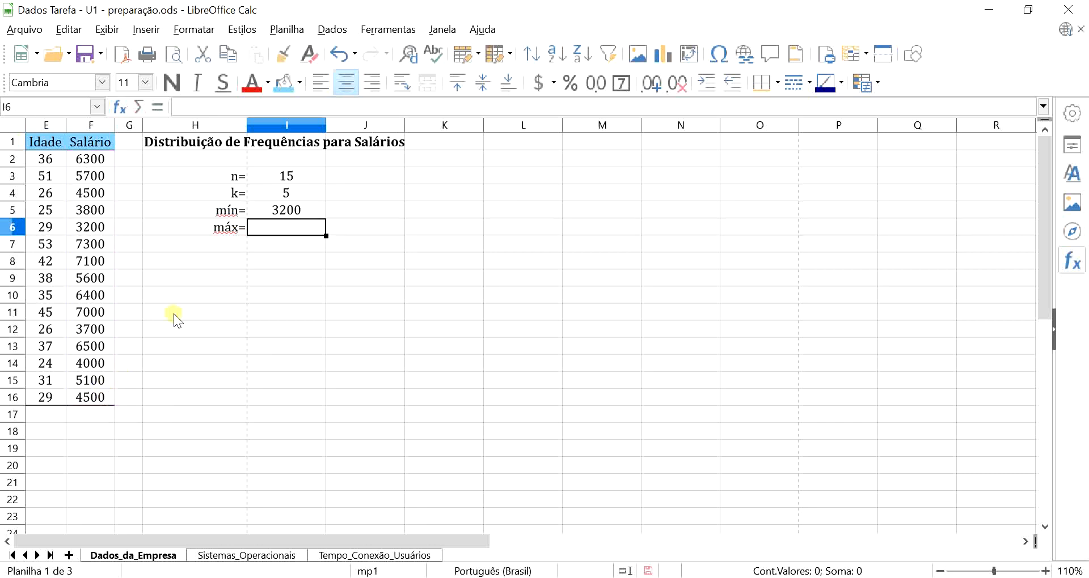
Calculate the maximum salary in cell I6 with the MÁXIMO function over the range F2:F16
left_click(309, 210)
left_click(287, 226)
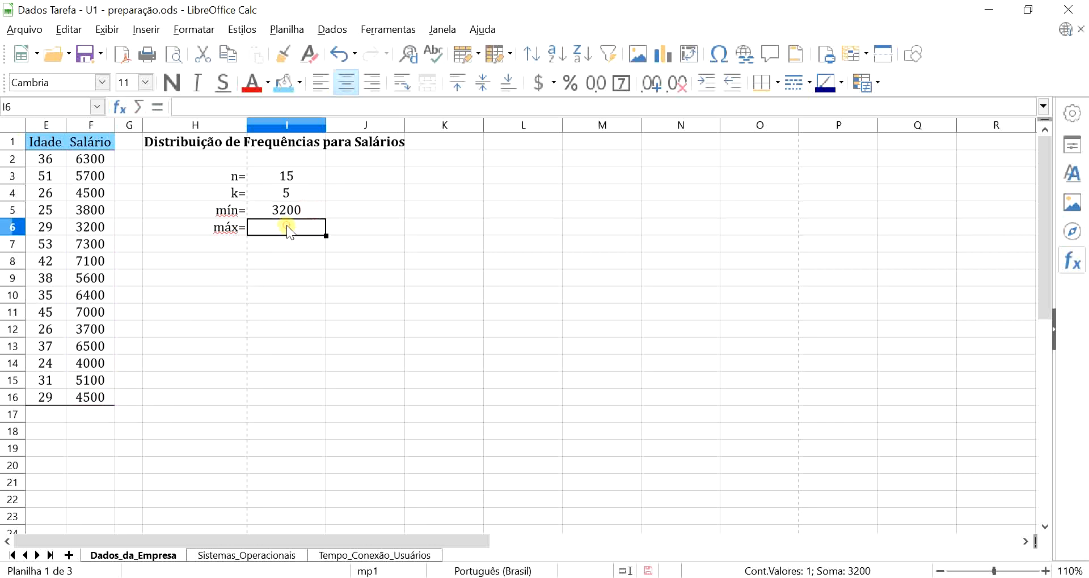
type("=máximo")
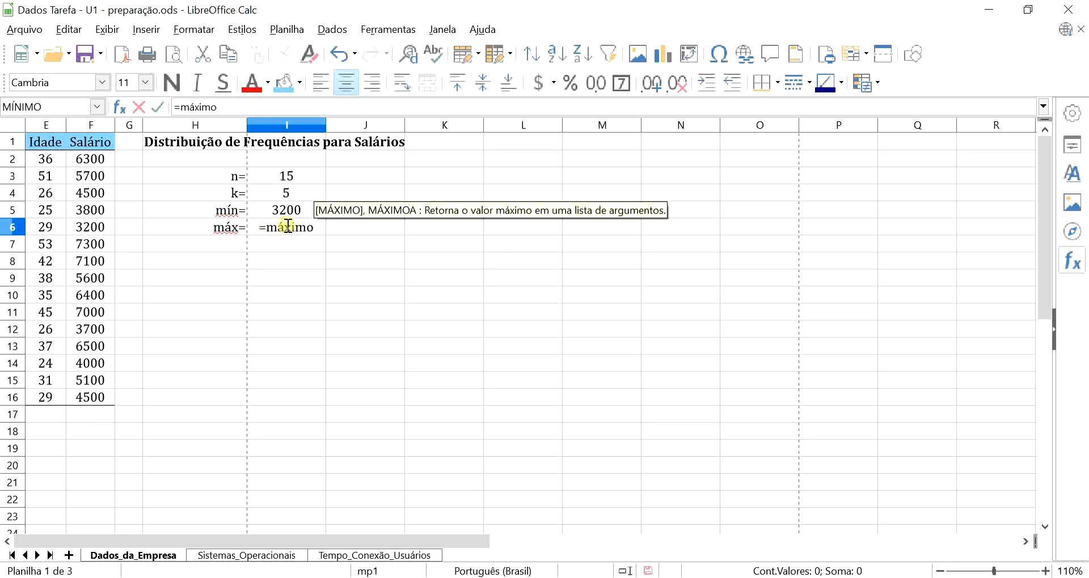
key("Return")
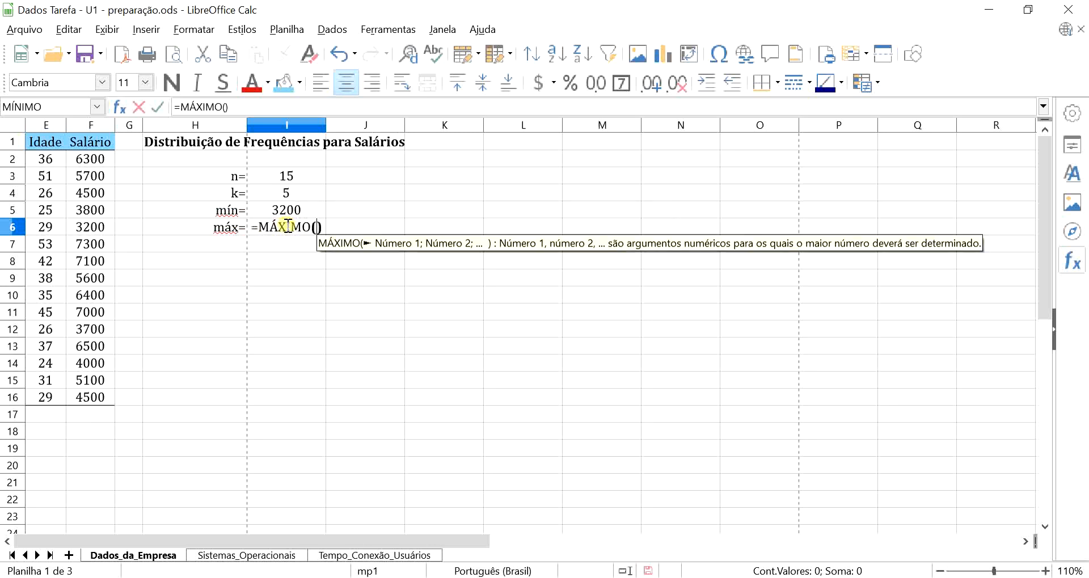
left_click_drag(106, 157, 105, 397)
key("Return")
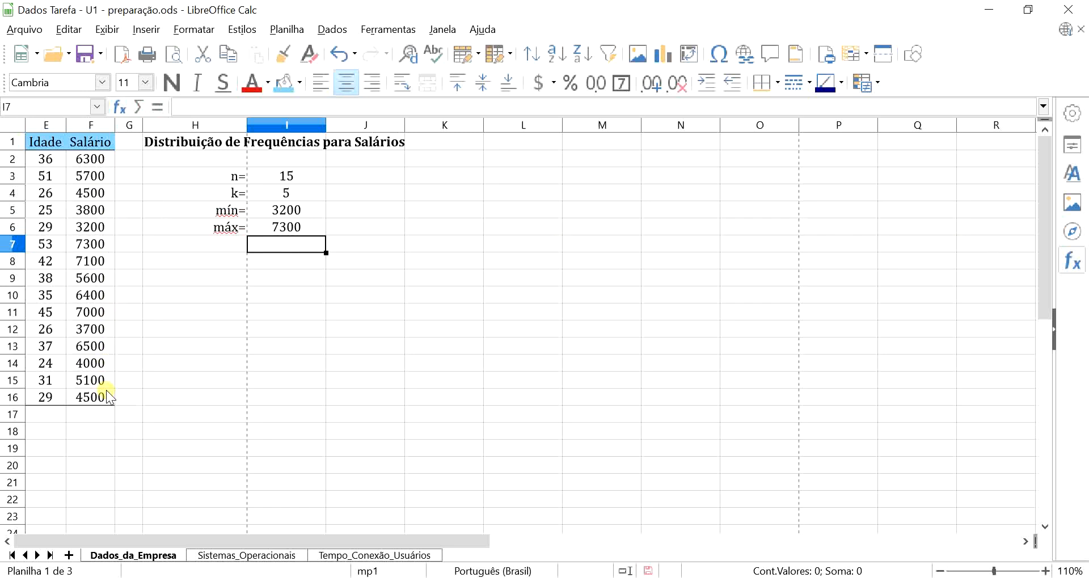
Enter the label "A=" in cell H7 and calculate the range in cell I7 with the formula =I6-I5
left_click(216, 245)
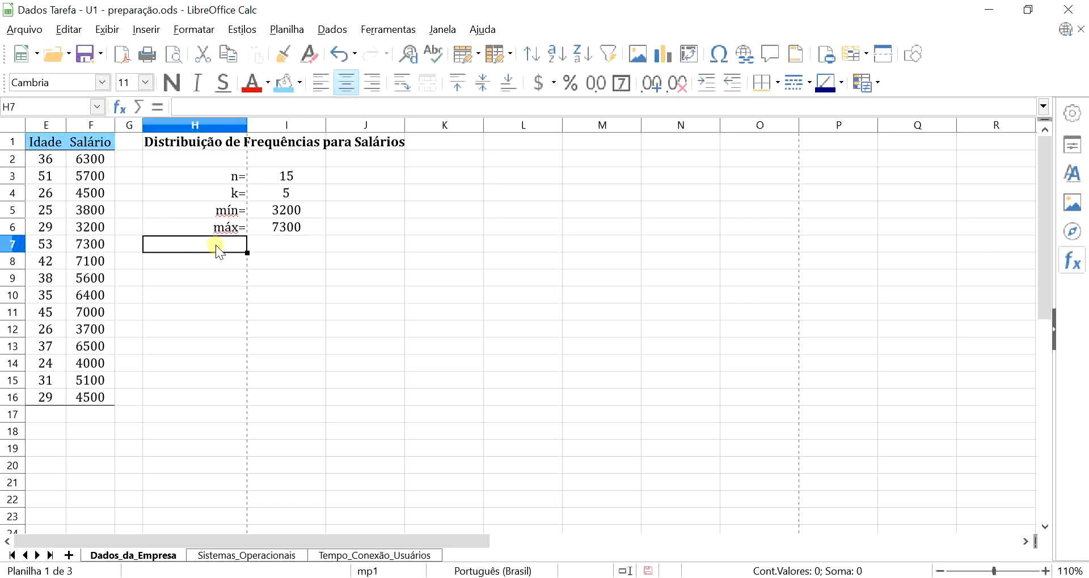
type("A=")
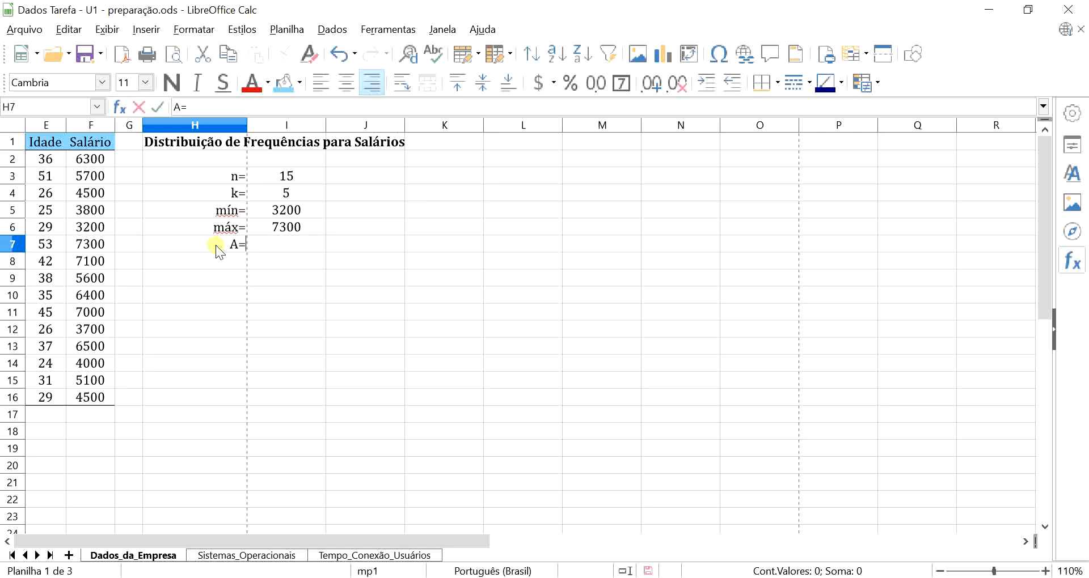
left_click(281, 243)
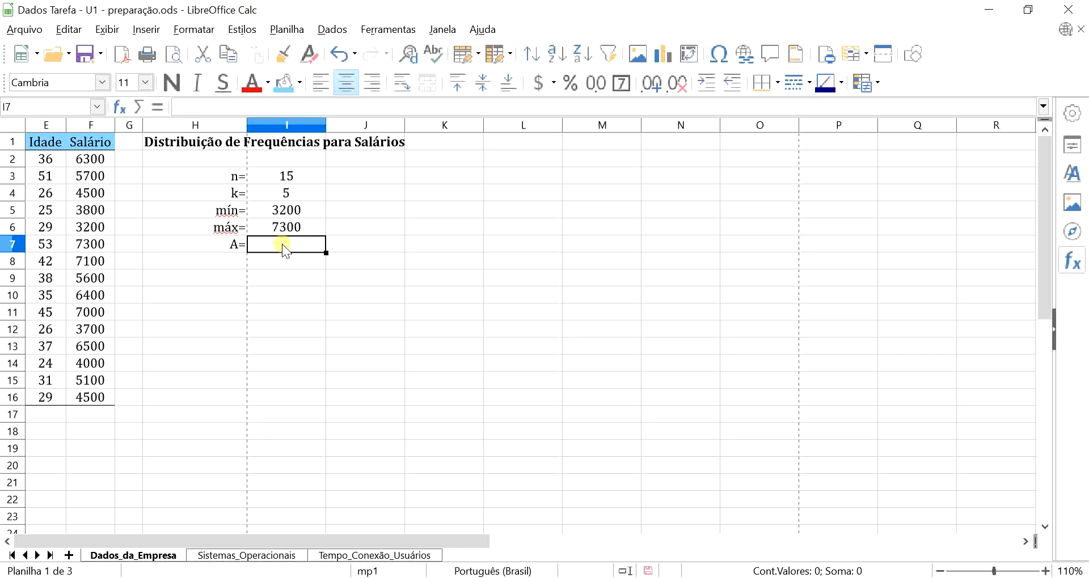
type("=")
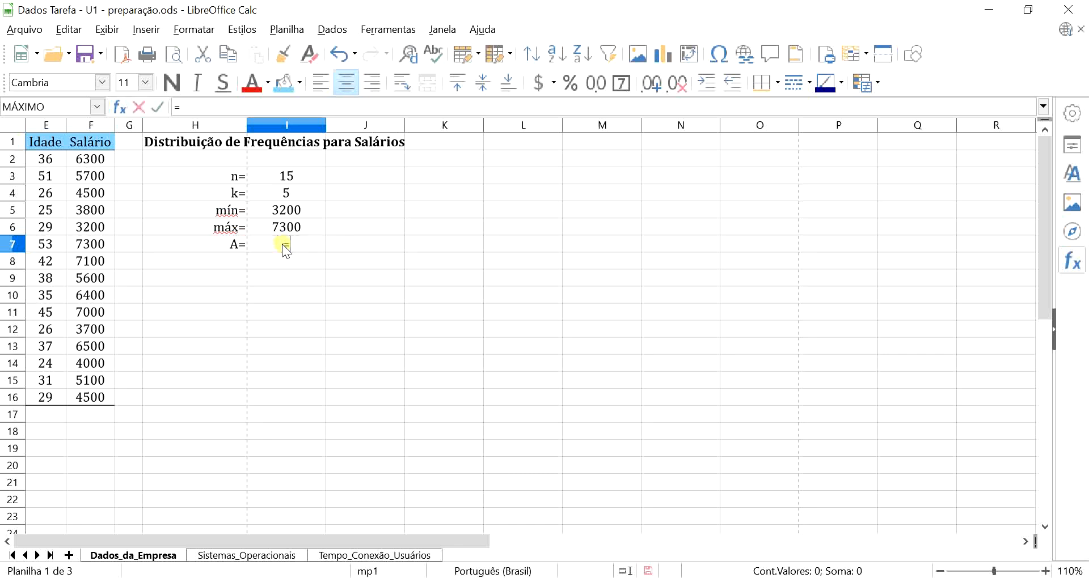
left_click(306, 227)
left_click(310, 209)
key("Return")
left_click(294, 247)
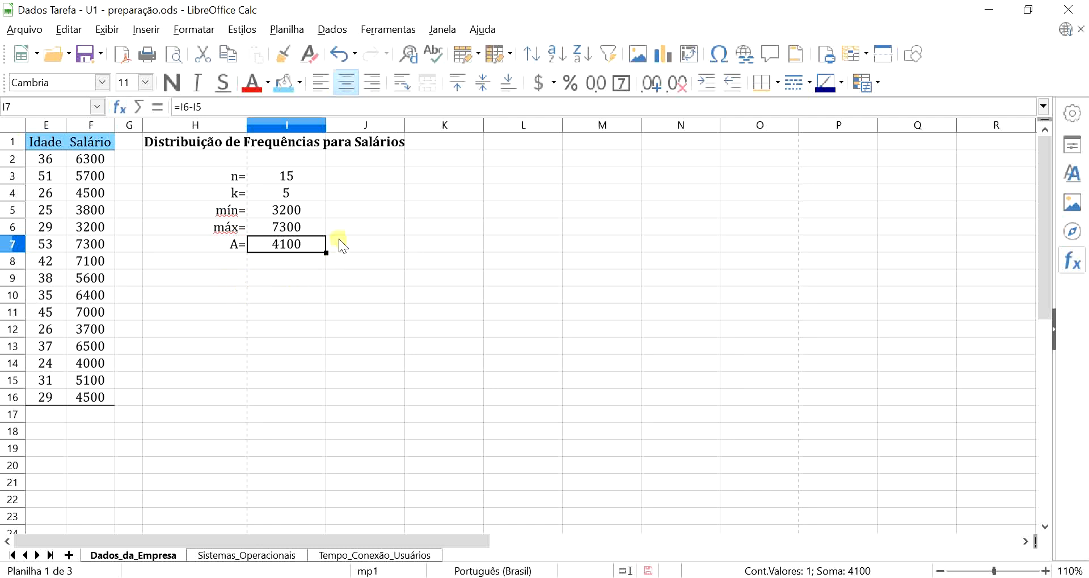
Merge and center cells K3:M3 and enter the heading "Classes" in them
left_click(282, 194)
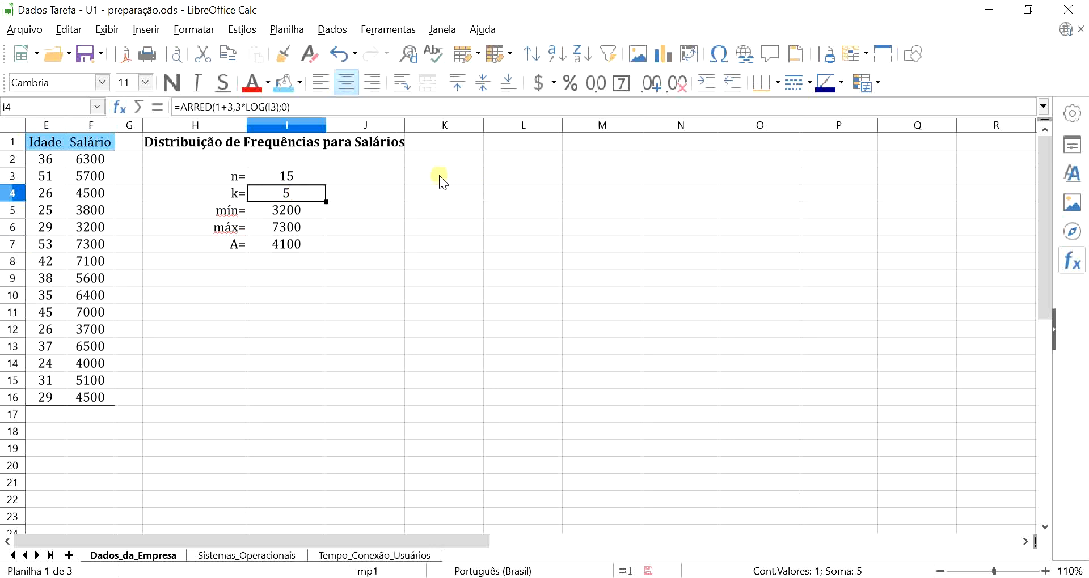
left_click_drag(439, 176, 588, 179)
left_click(427, 83)
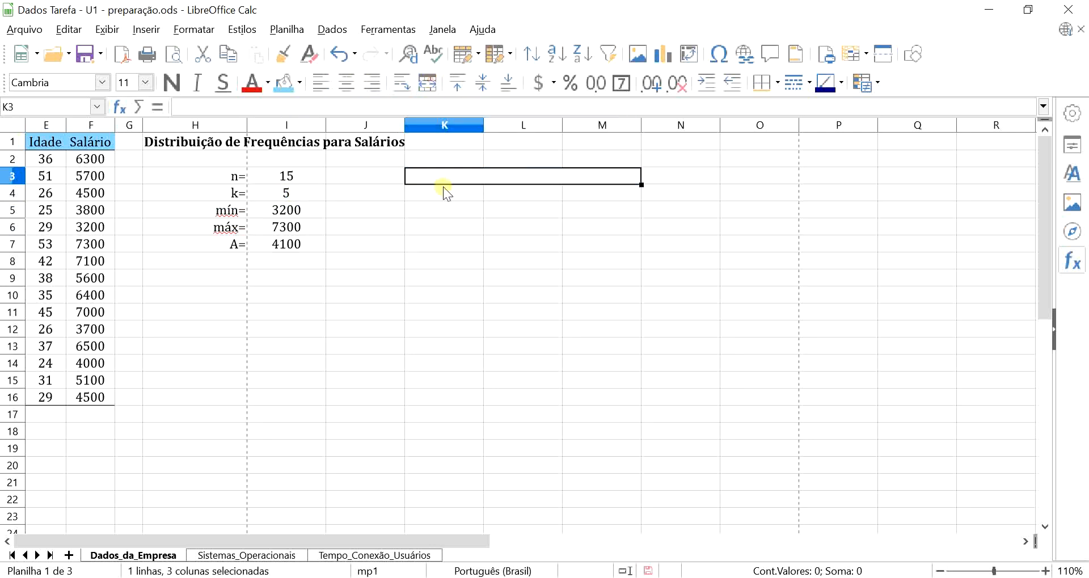
type("Class")
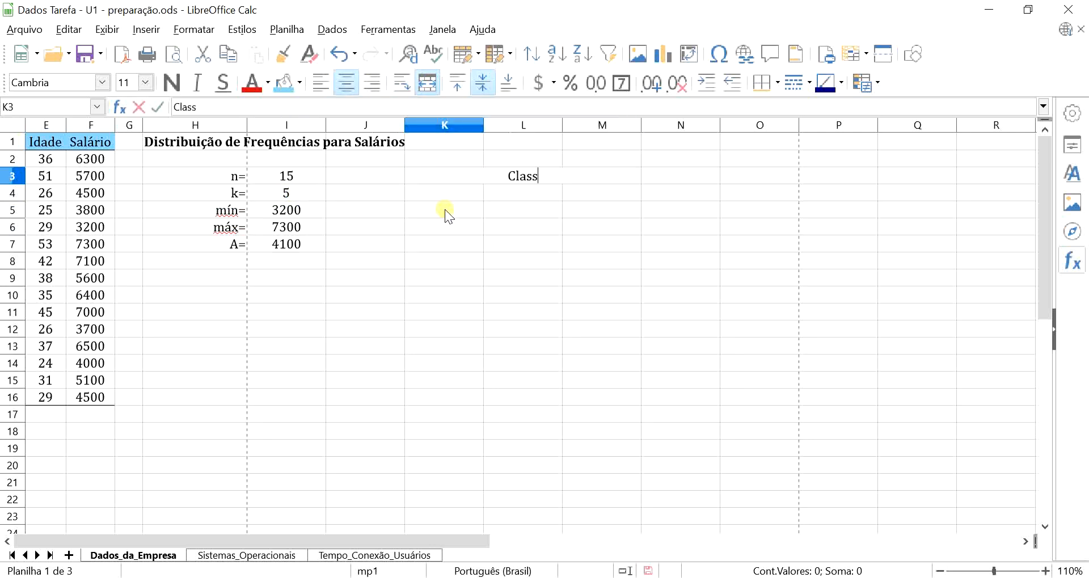
type("es")
key("Return")
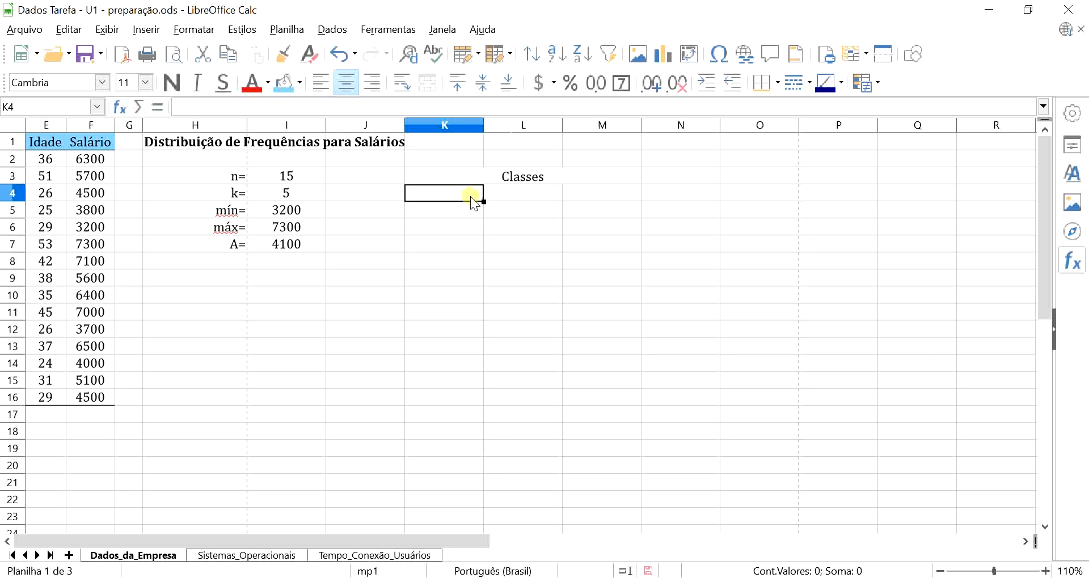
Merge and center cells K9:M9, leaving five rows for the classes, and enter the label "TOTAL"
left_click(457, 213)
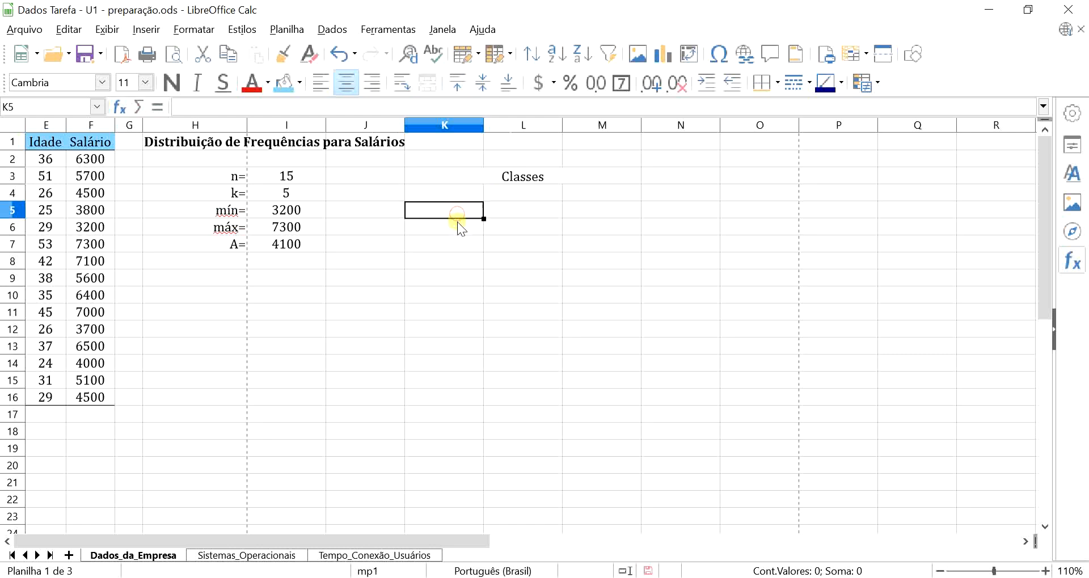
left_click(457, 222)
left_click(457, 244)
left_click(455, 261)
left_click_drag(455, 276, 582, 275)
left_click(428, 84)
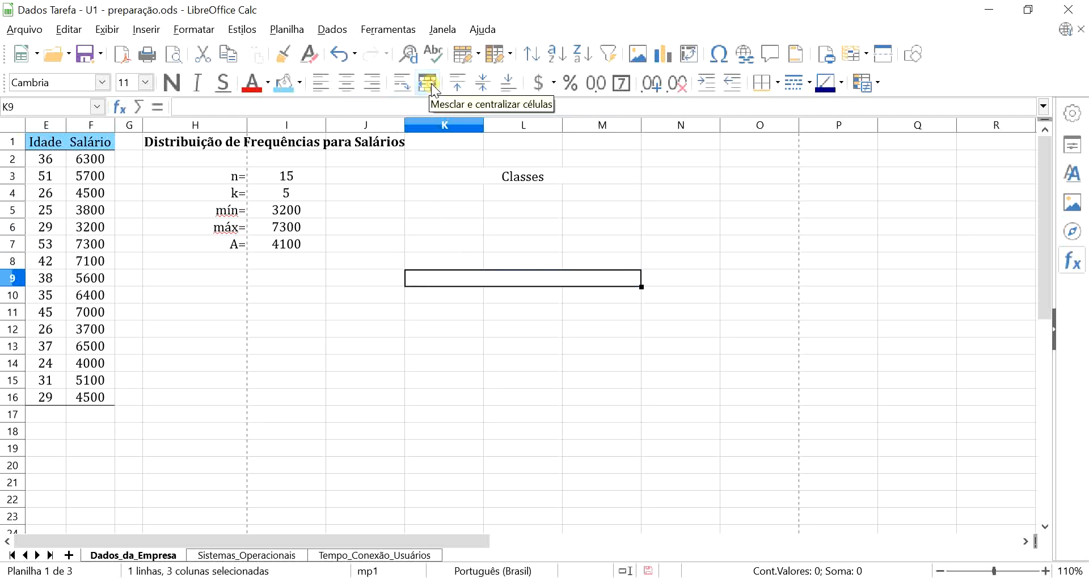
type("TOTAL")
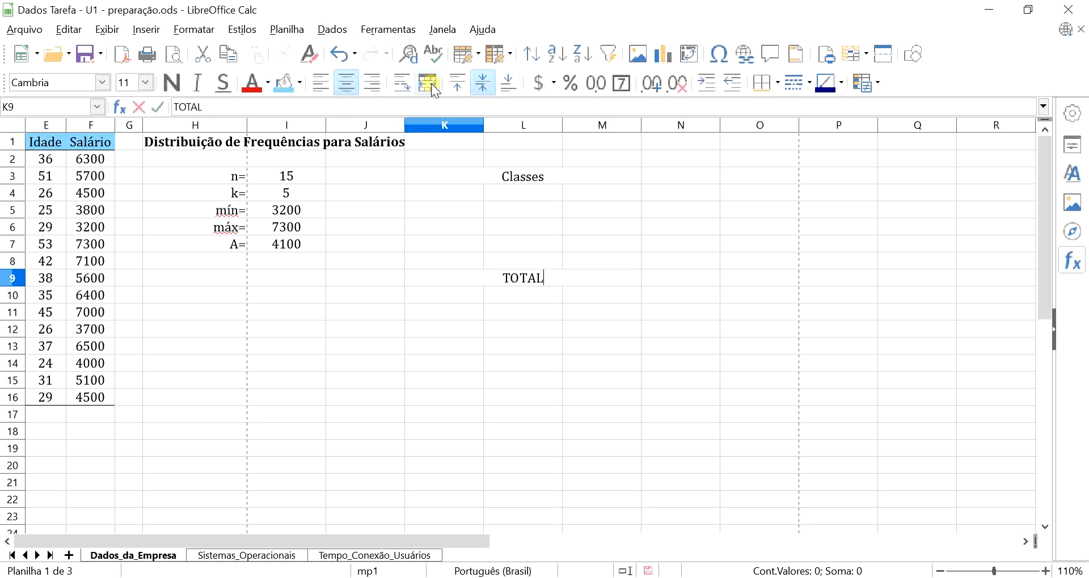
left_click(505, 344)
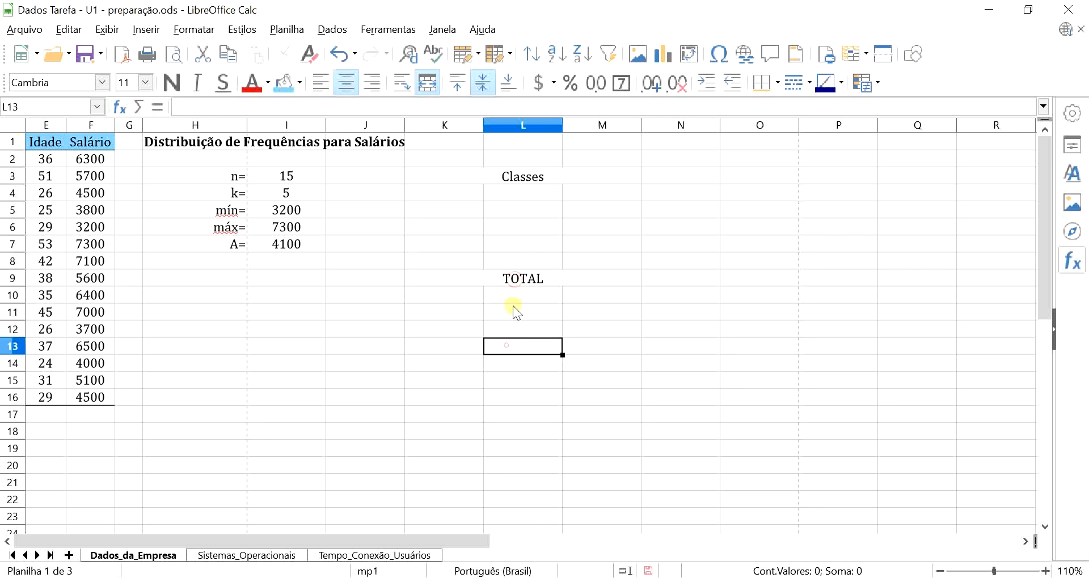
Fill the total row K9:P9 and the header row K3:P3 with the light blue background color
left_click_drag(478, 278, 842, 281)
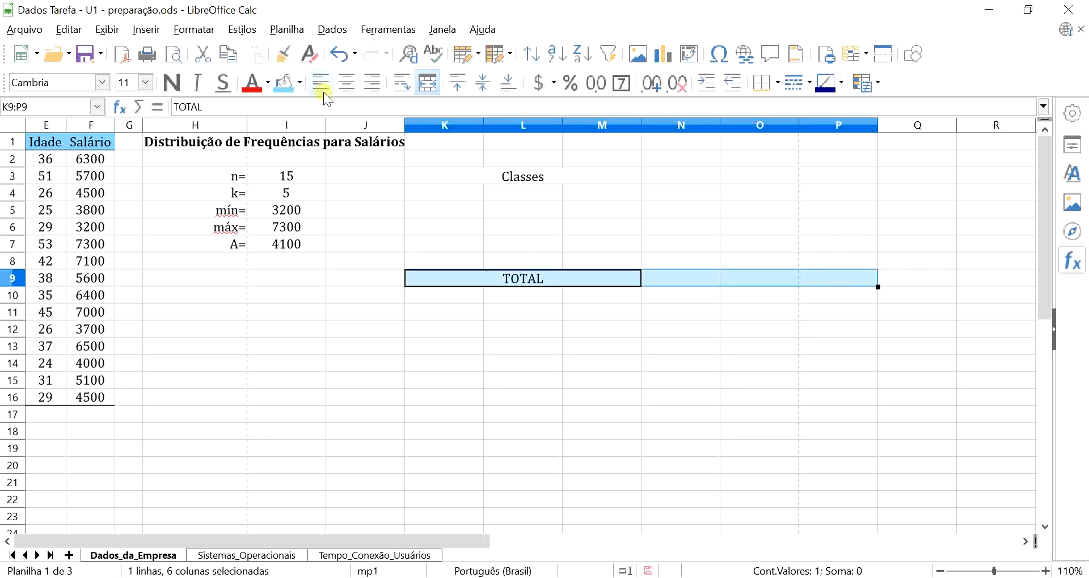
left_click(284, 83)
left_click(462, 175)
left_click_drag(461, 175, 821, 168)
left_click(284, 84)
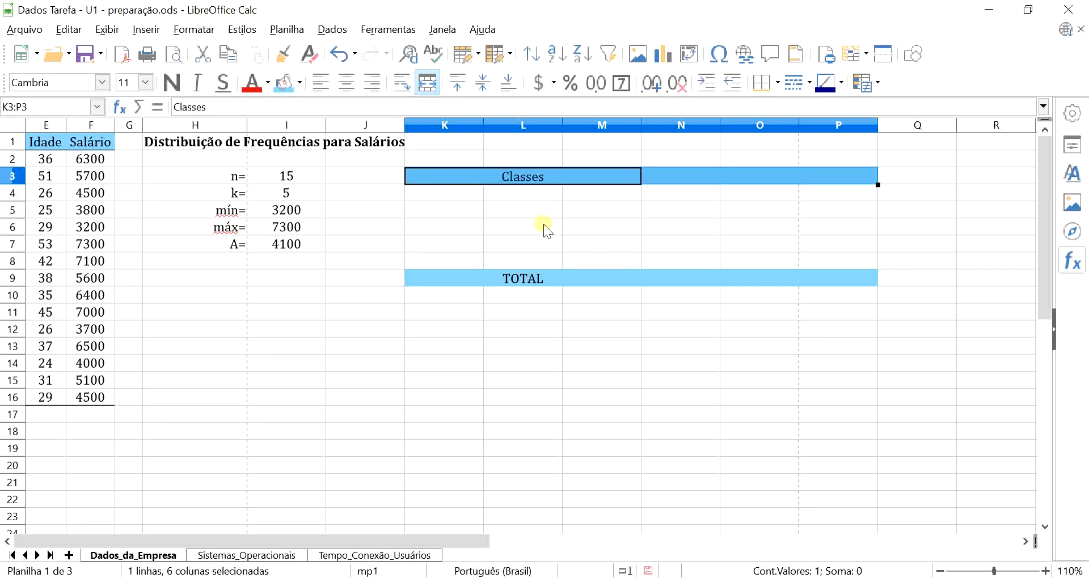
Enter the class interval symbol "--|" in cell L4, between the lower and upper limit cells
left_click(450, 193)
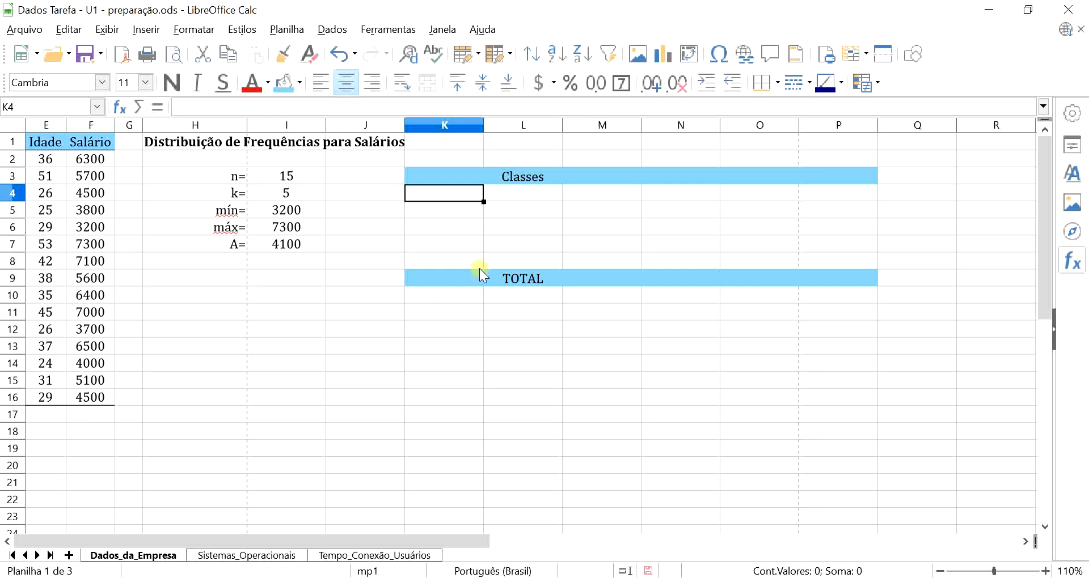
left_click(526, 195)
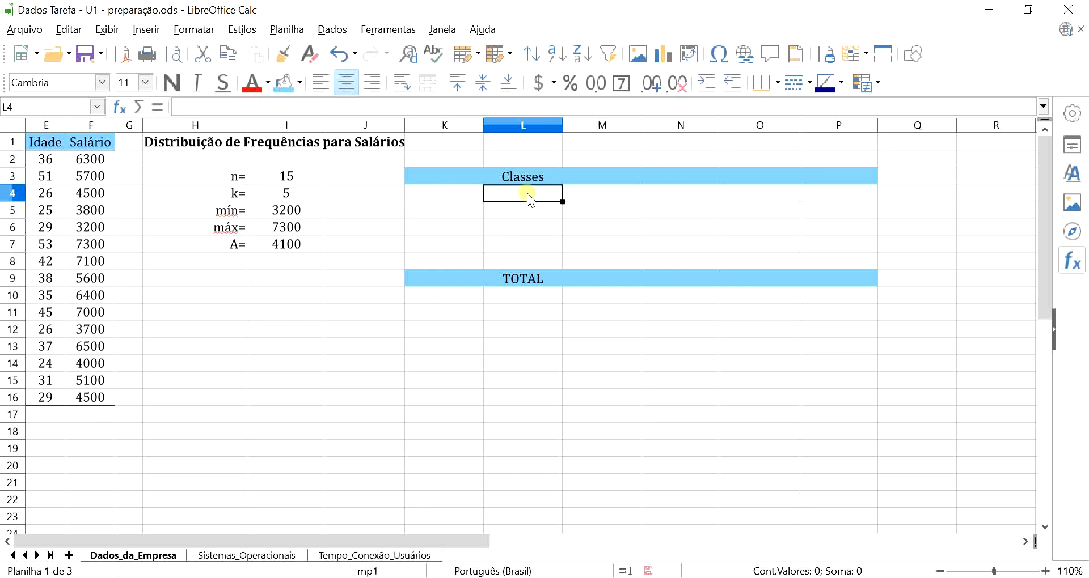
type("--")
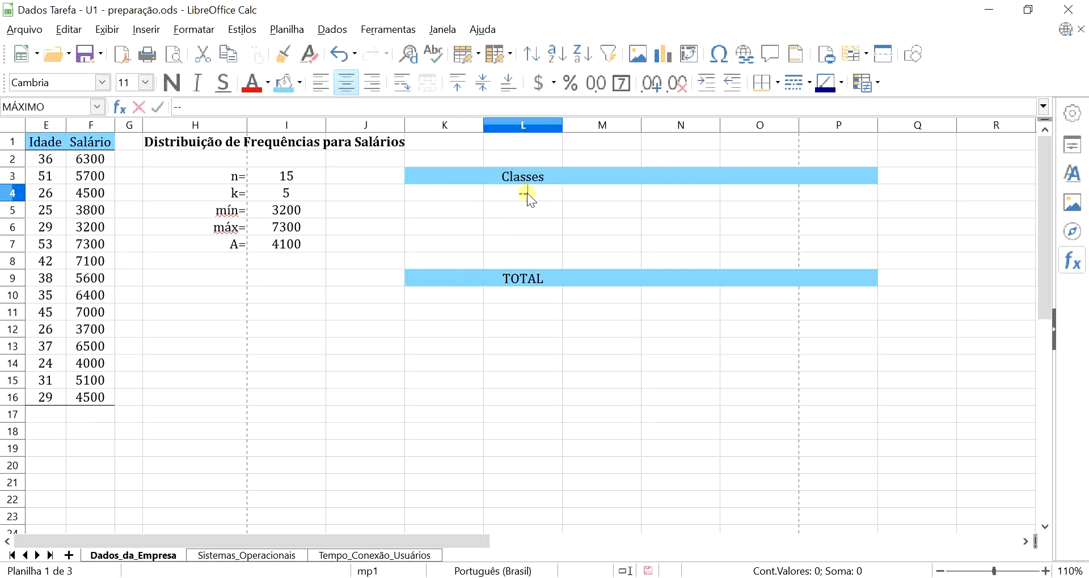
key("Return")
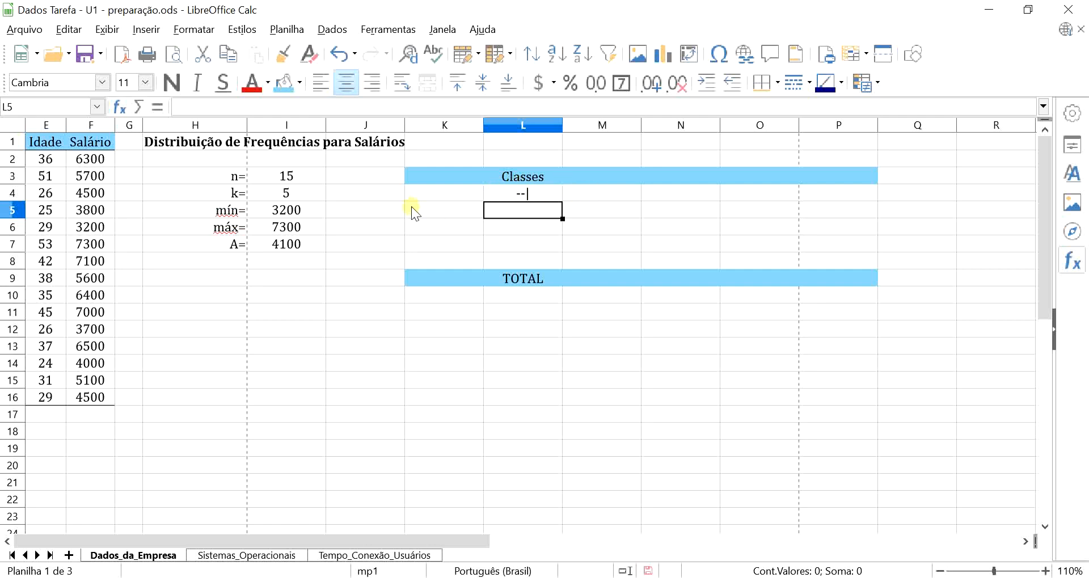
left_click(431, 195)
left_click(611, 195)
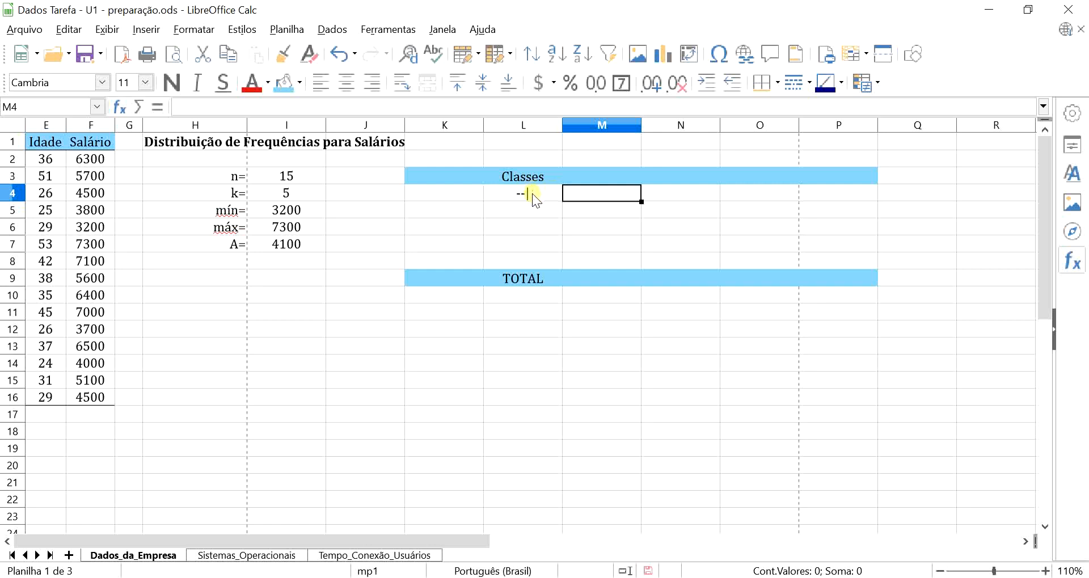
double_click(589, 194)
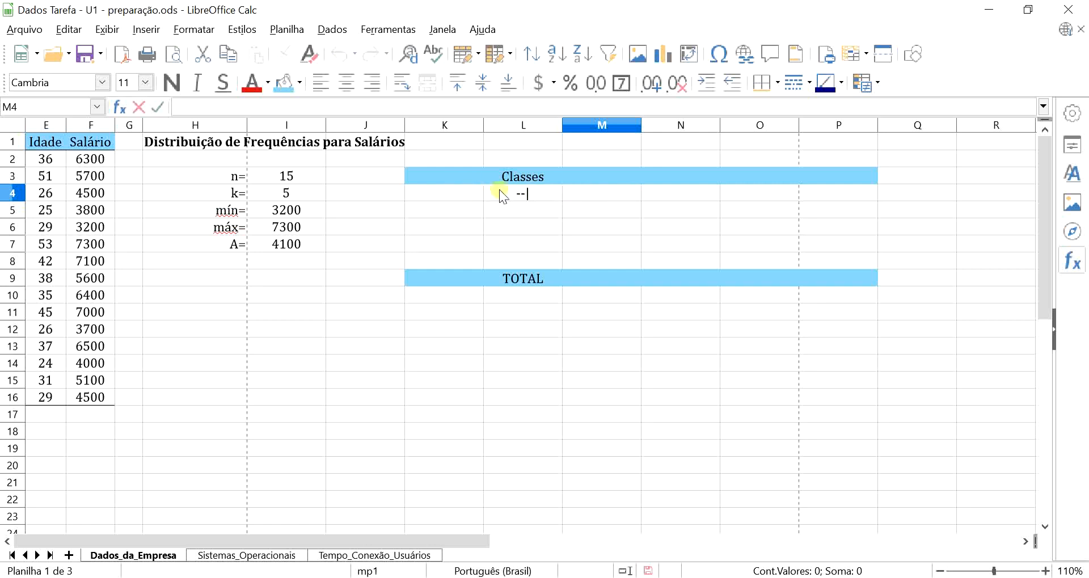
left_click(436, 211)
double_click(438, 211)
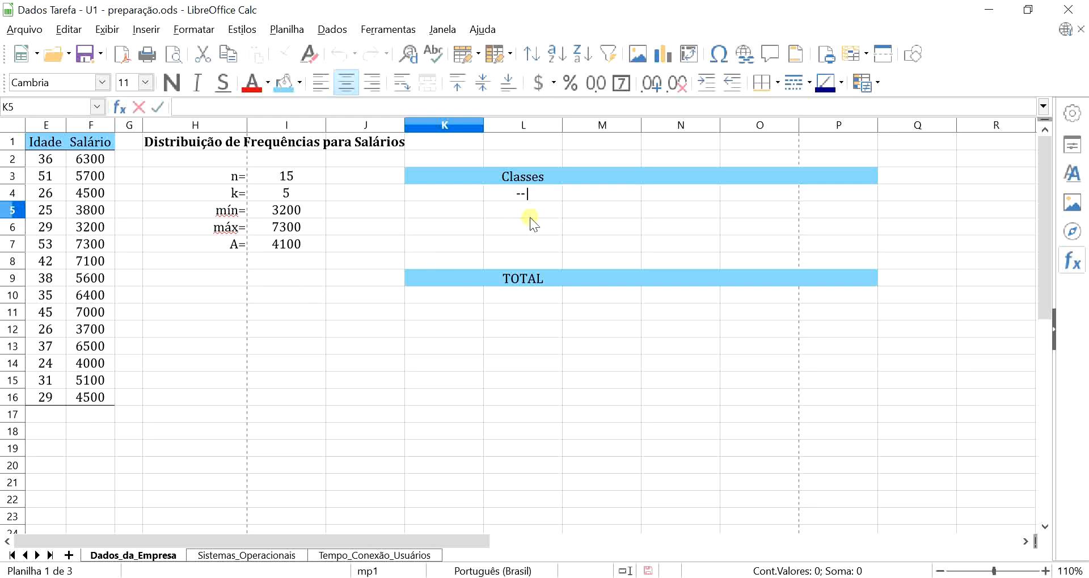
left_click(447, 195)
left_click(591, 193)
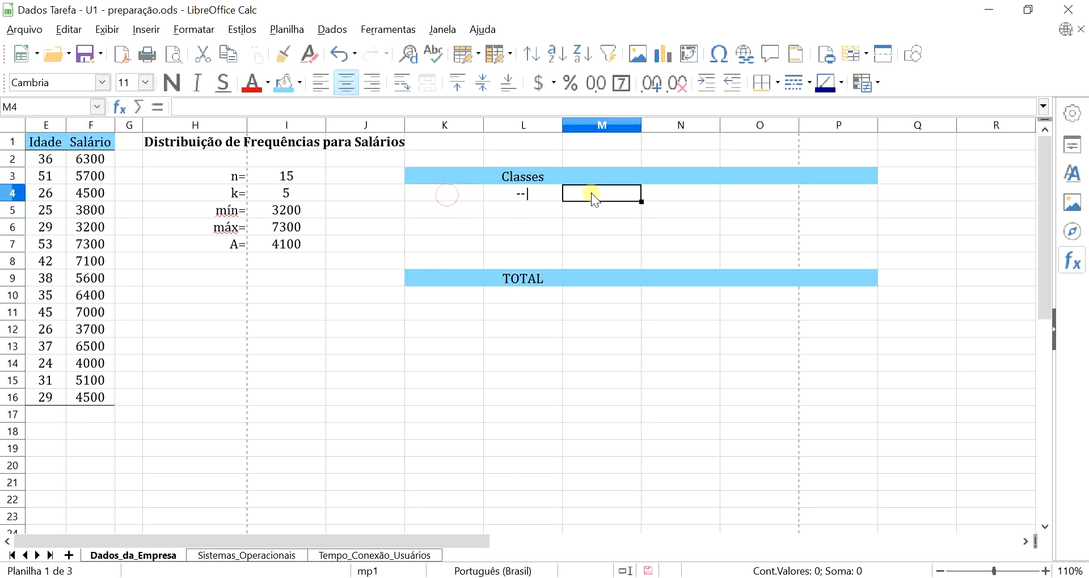
Enter the class width label "h=" in cell H8, below the range label
left_click(224, 264)
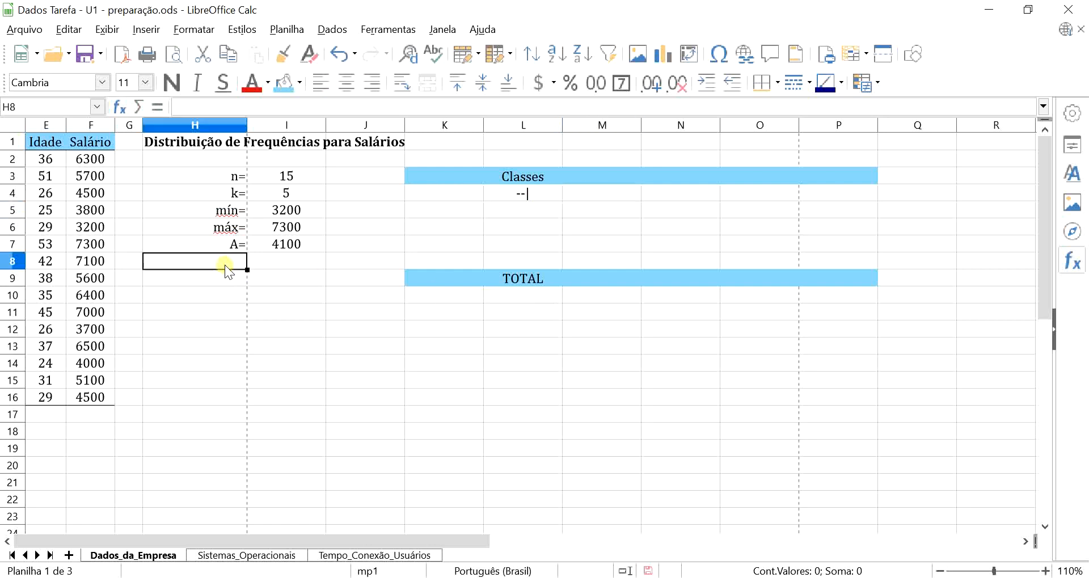
type("h")
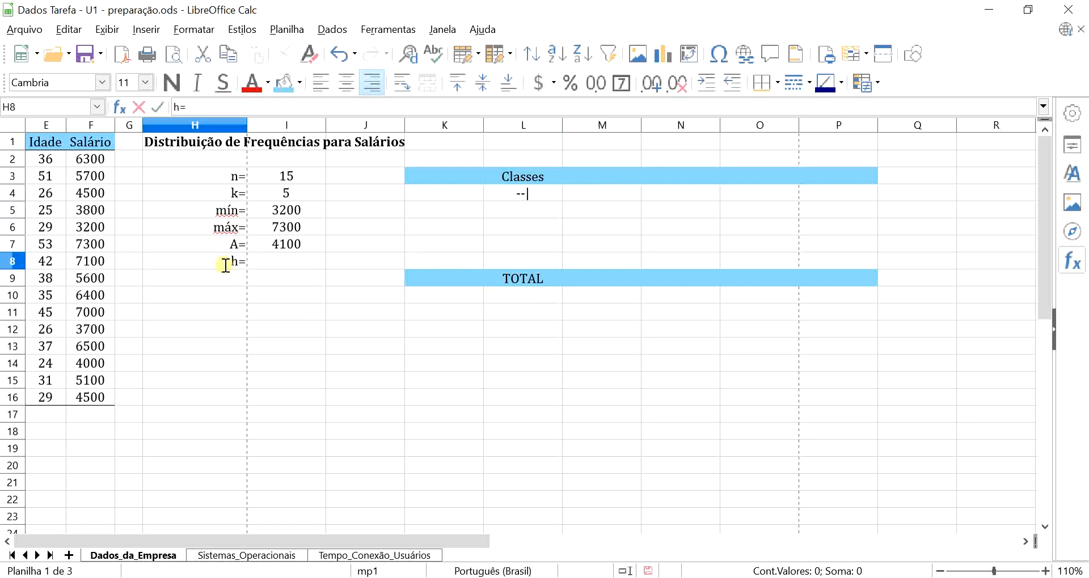
type("=")
Compute the class width in cell I8 with the formula =I7/(I4-1), and review its cell references
left_click(271, 263)
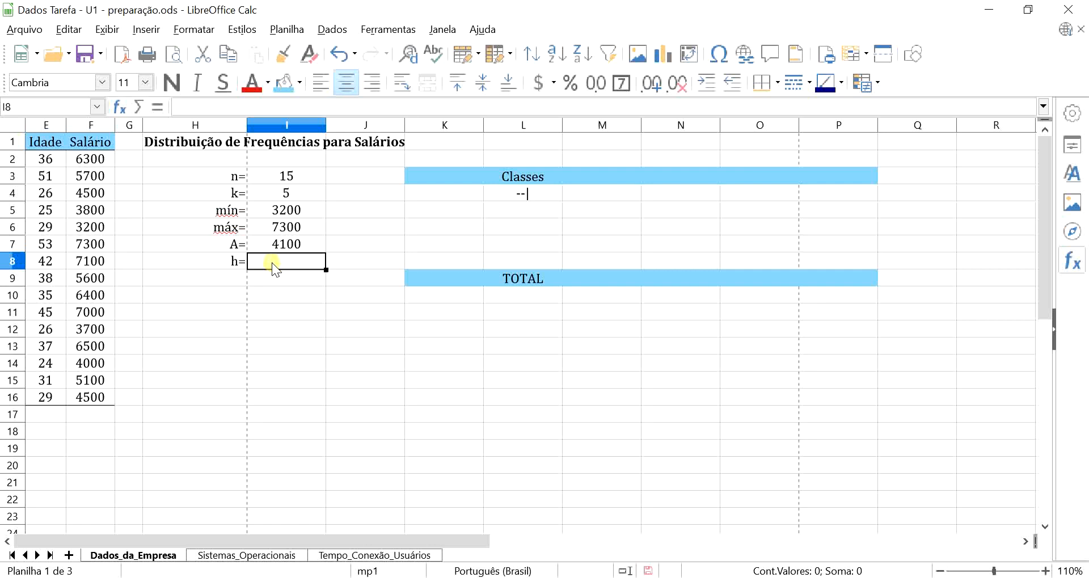
type("=")
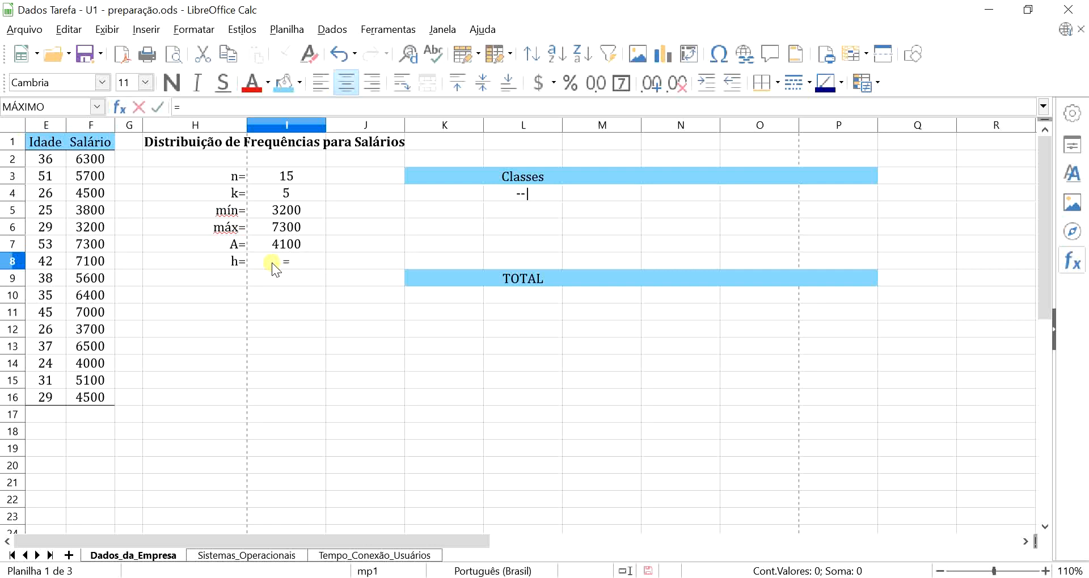
left_click(298, 244)
type("/()")
left_click(291, 188)
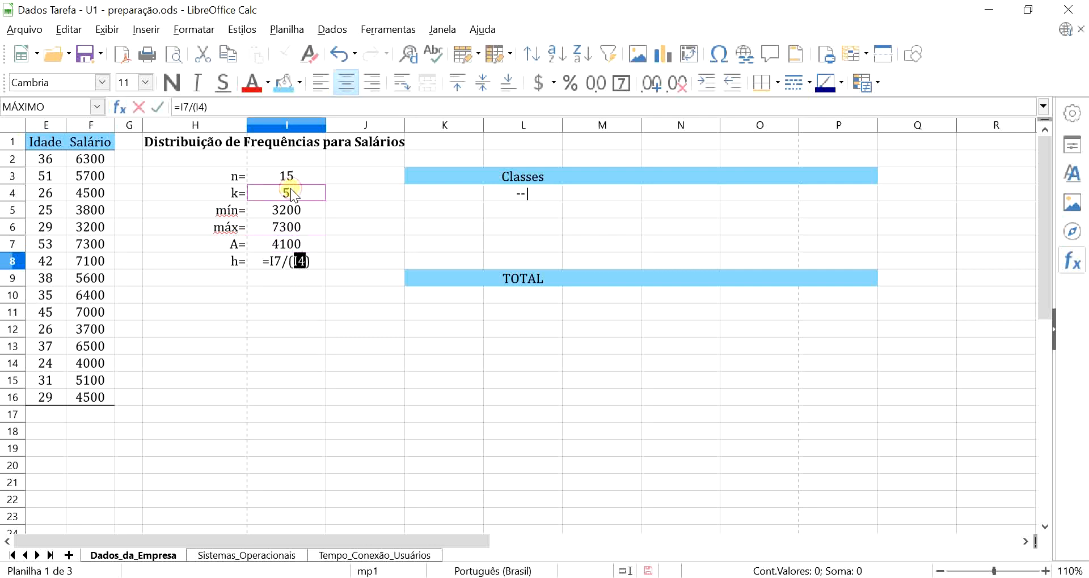
type("-1")
key("Return")
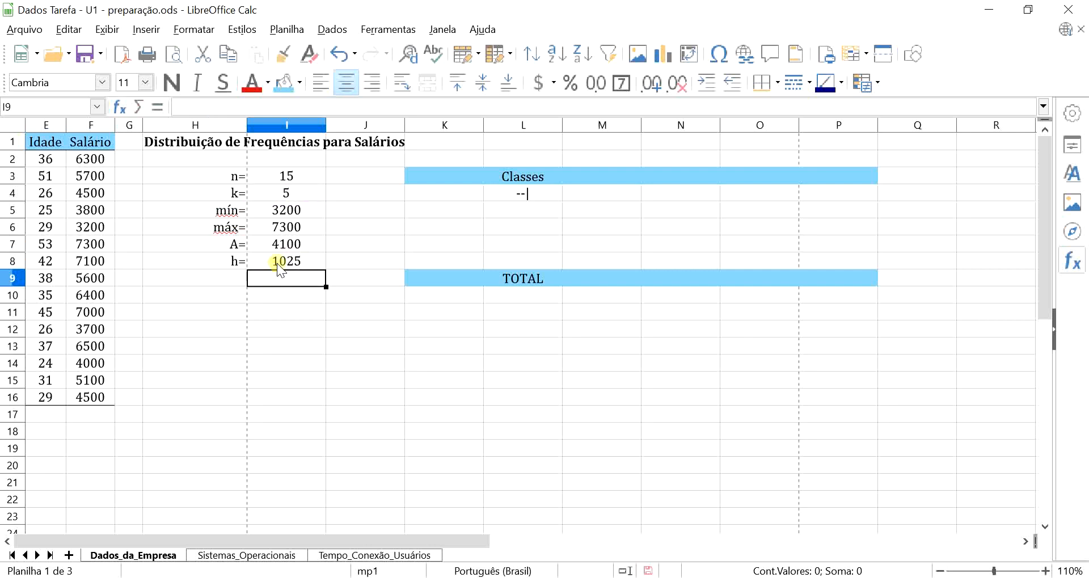
double_click(277, 262)
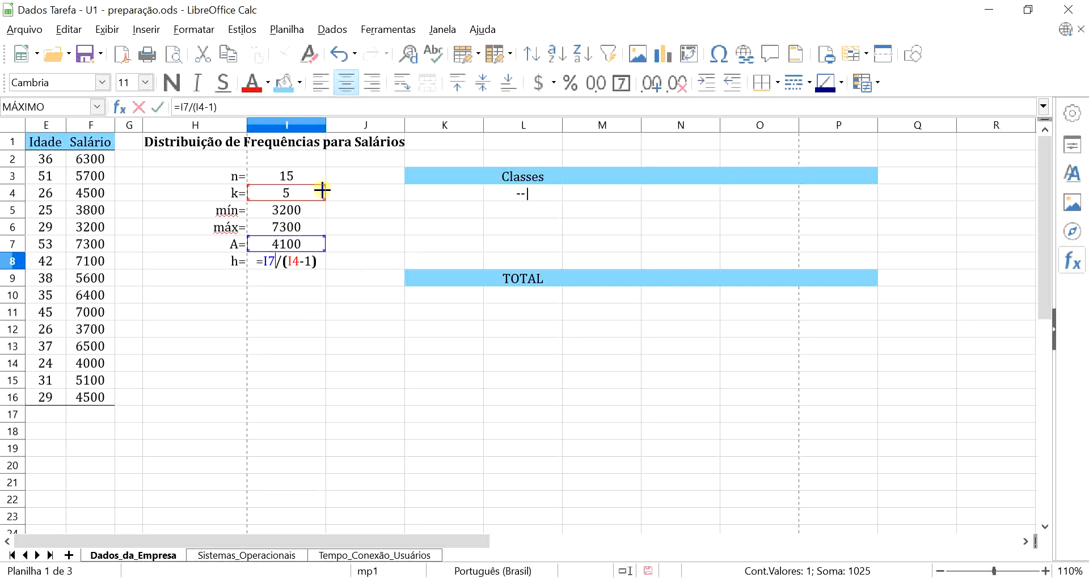
key("Return")
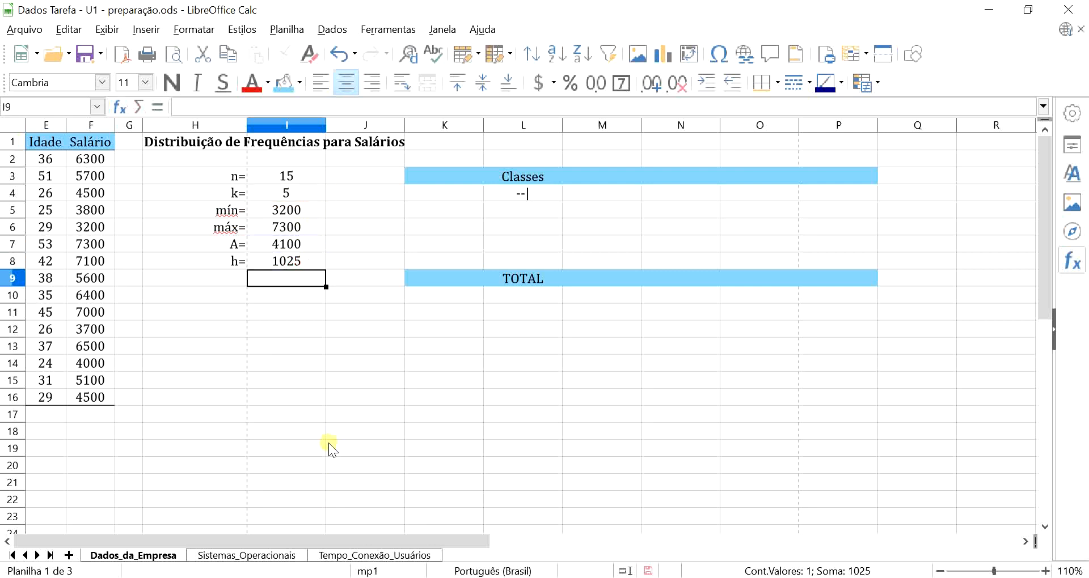
left_click(298, 263)
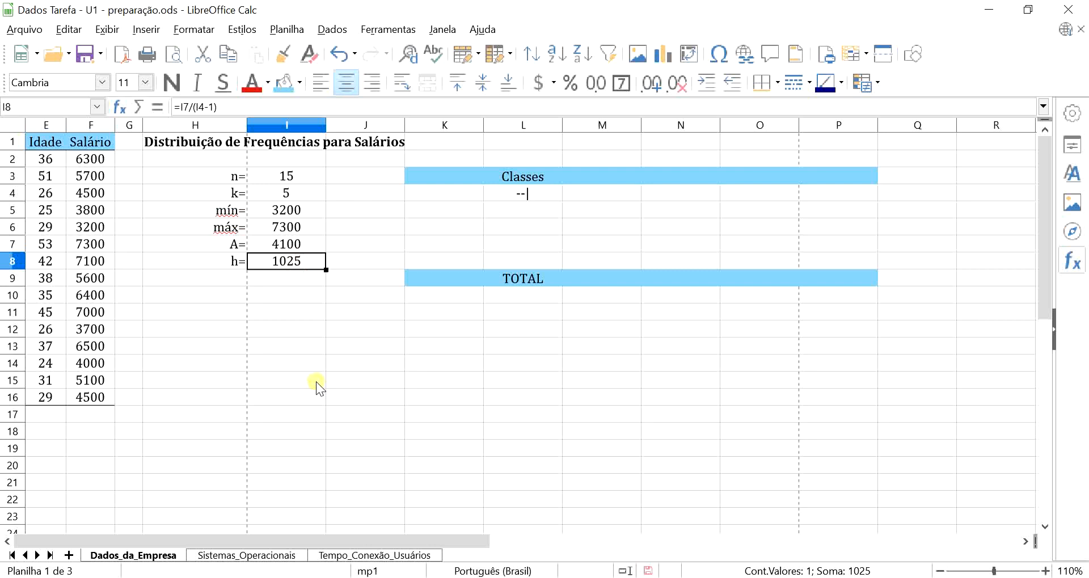
left_click(452, 193)
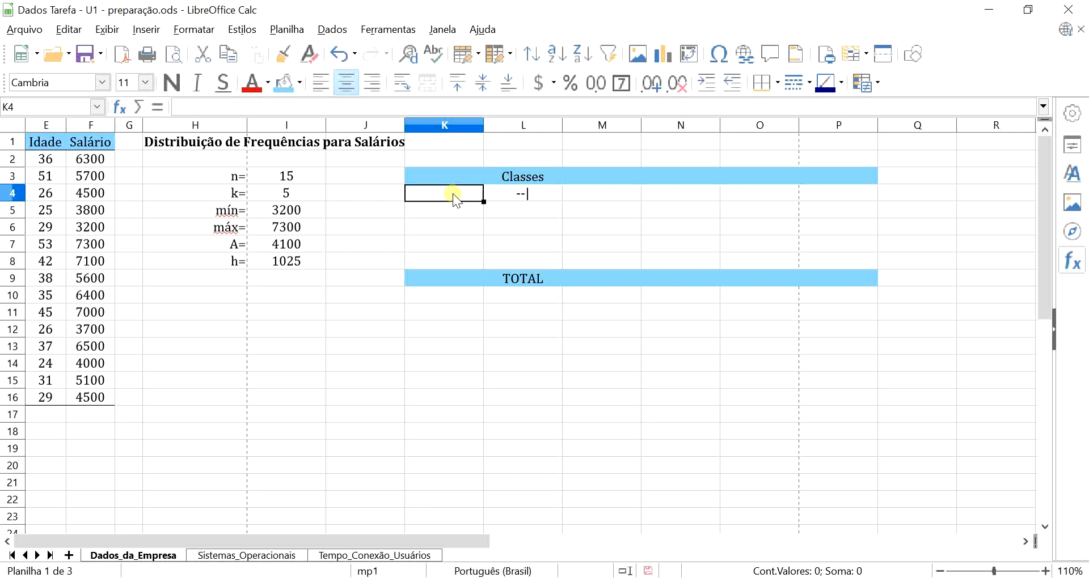
left_click(586, 195)
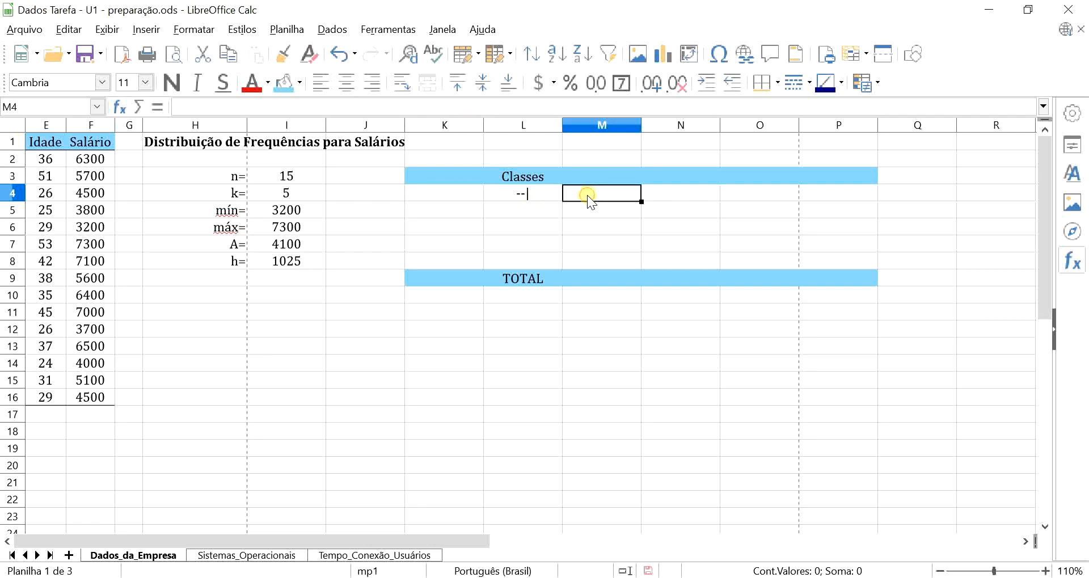
left_click_drag(600, 195, 598, 263)
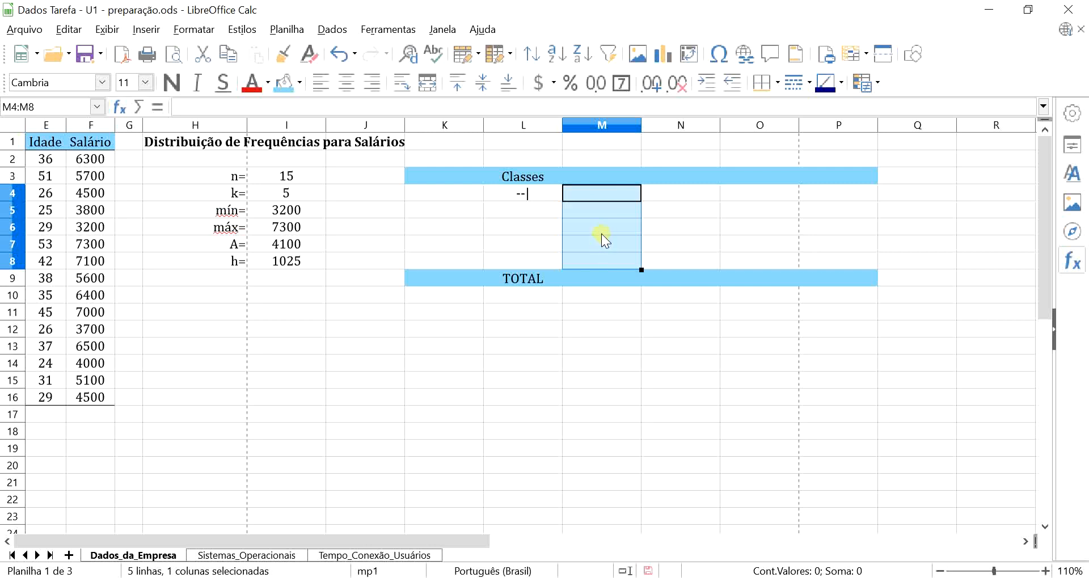
left_click_drag(440, 192, 436, 260)
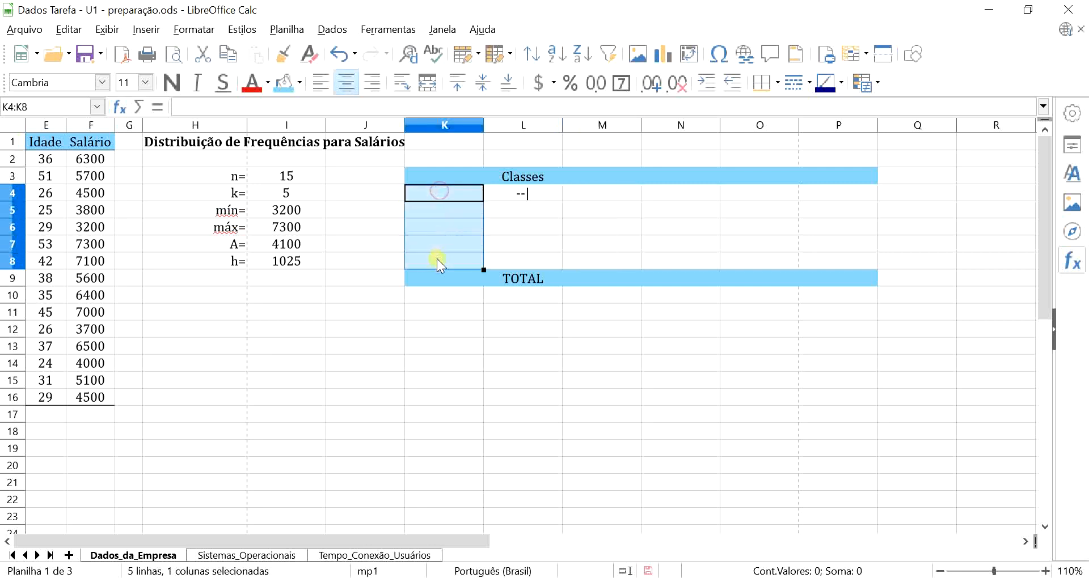
left_click(332, 298)
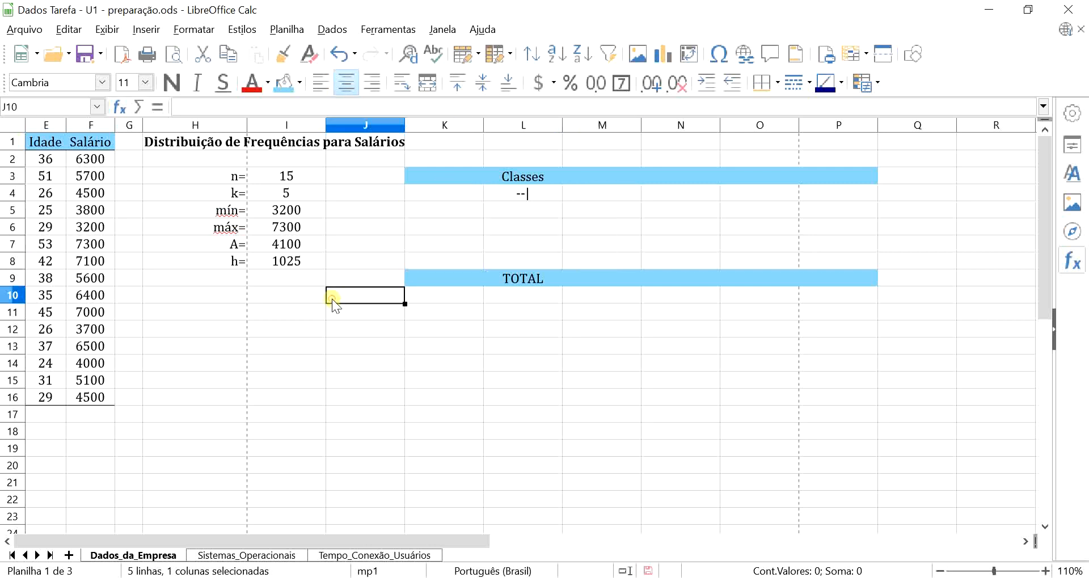
Compute the first class's lower limit in cell K4 with the formula =I5-(I8/2)
left_click(433, 192)
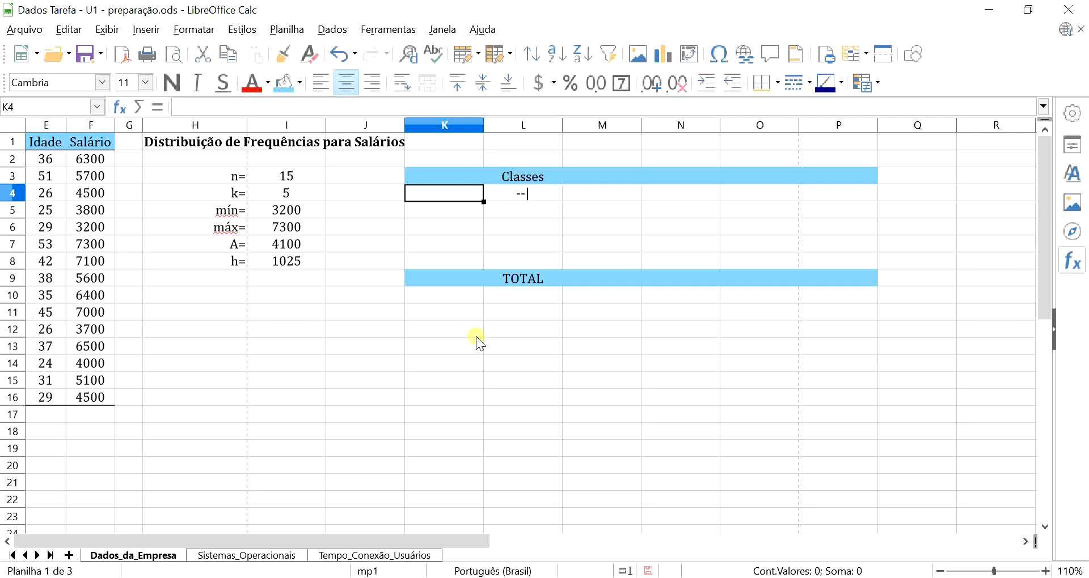
type("=")
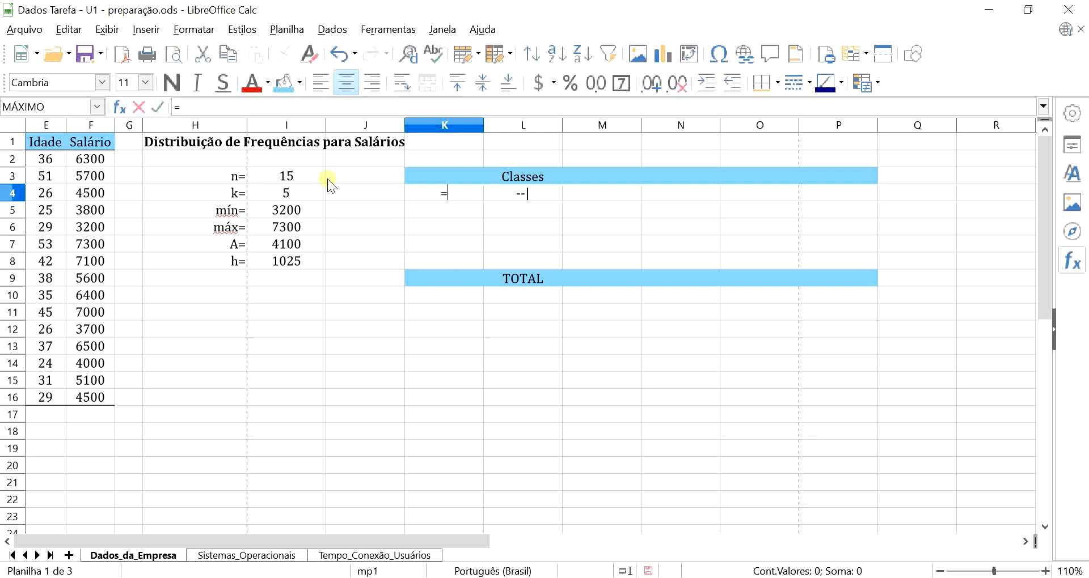
left_click(297, 212)
type("-()")
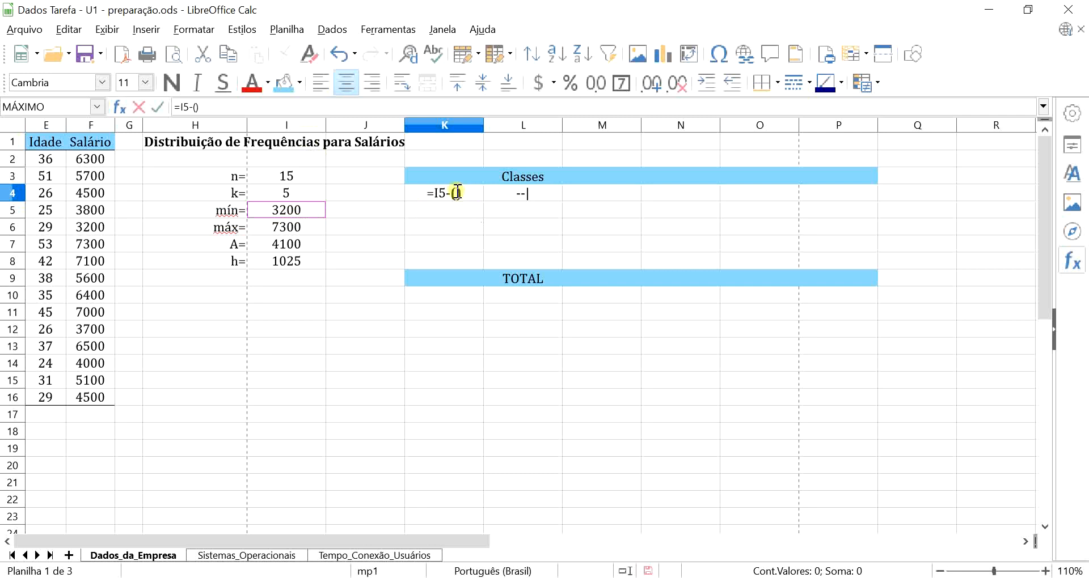
left_click(304, 259)
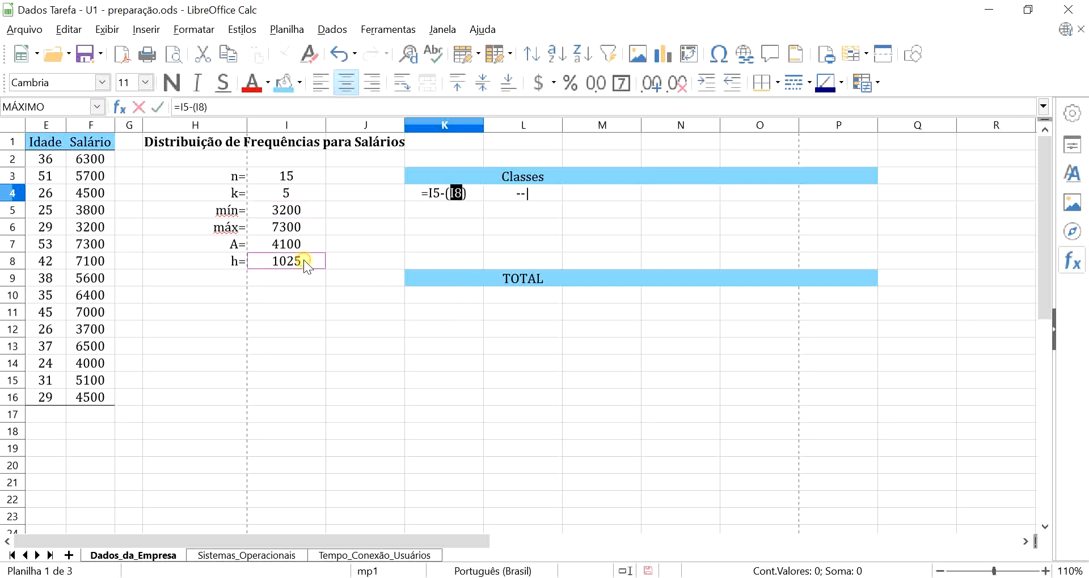
type("/2")
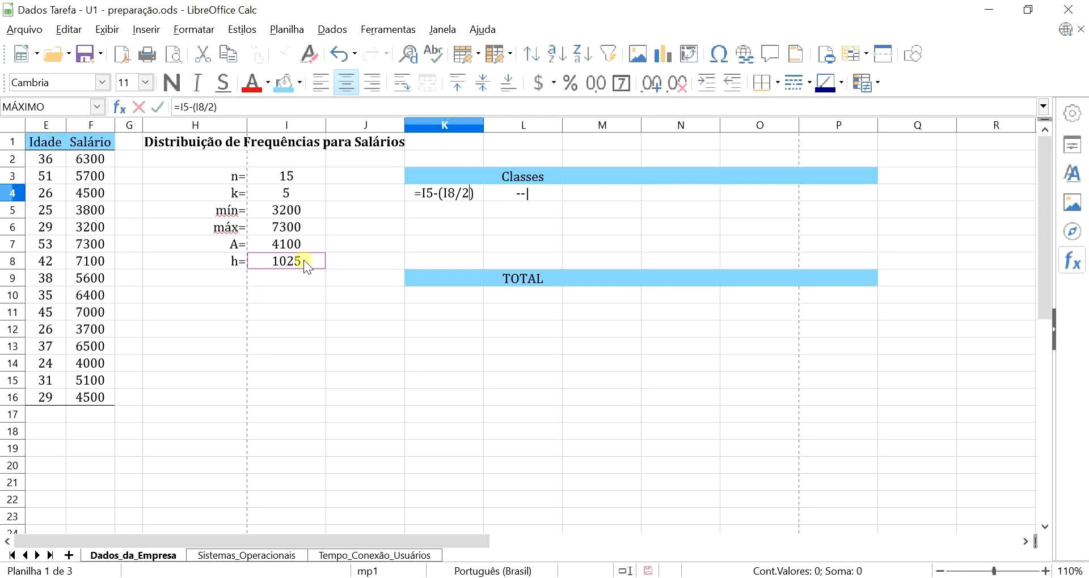
key("Return")
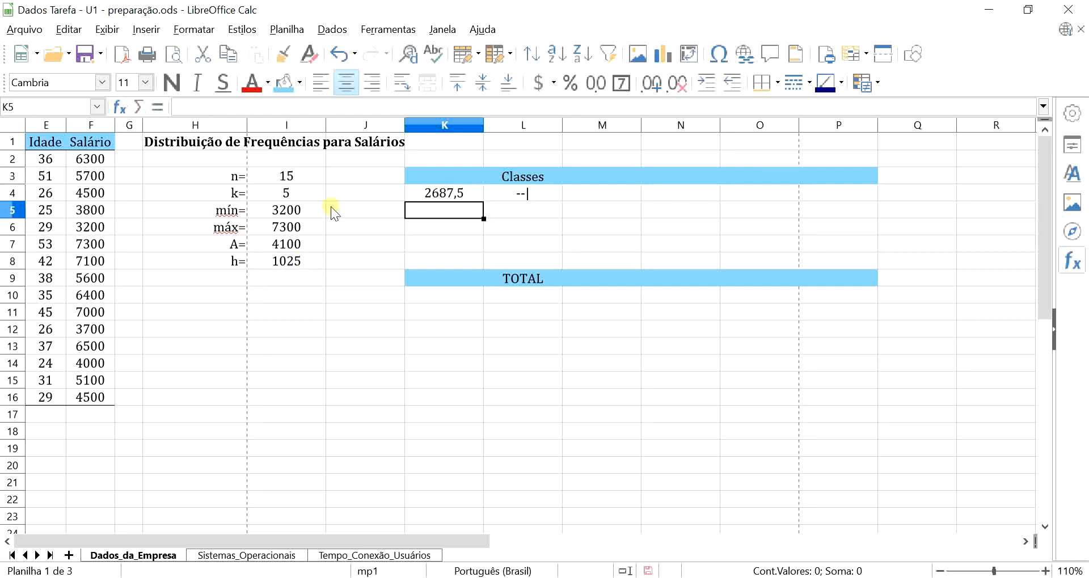
left_click(460, 196)
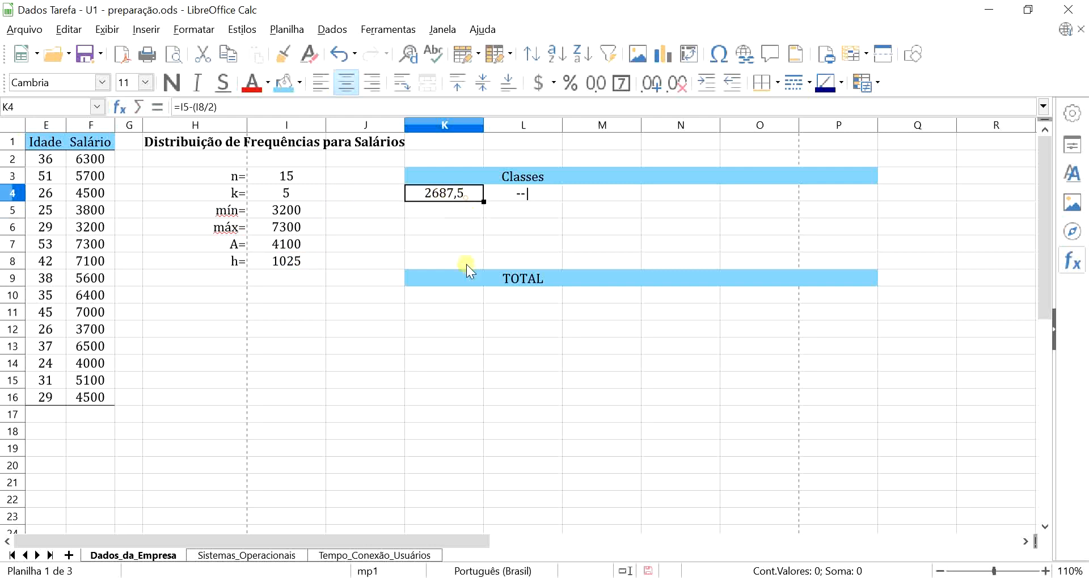
Compute the first class's upper limit in cell M4 as K4 plus the class width, using the formula =K4+$I$8
left_click(593, 191)
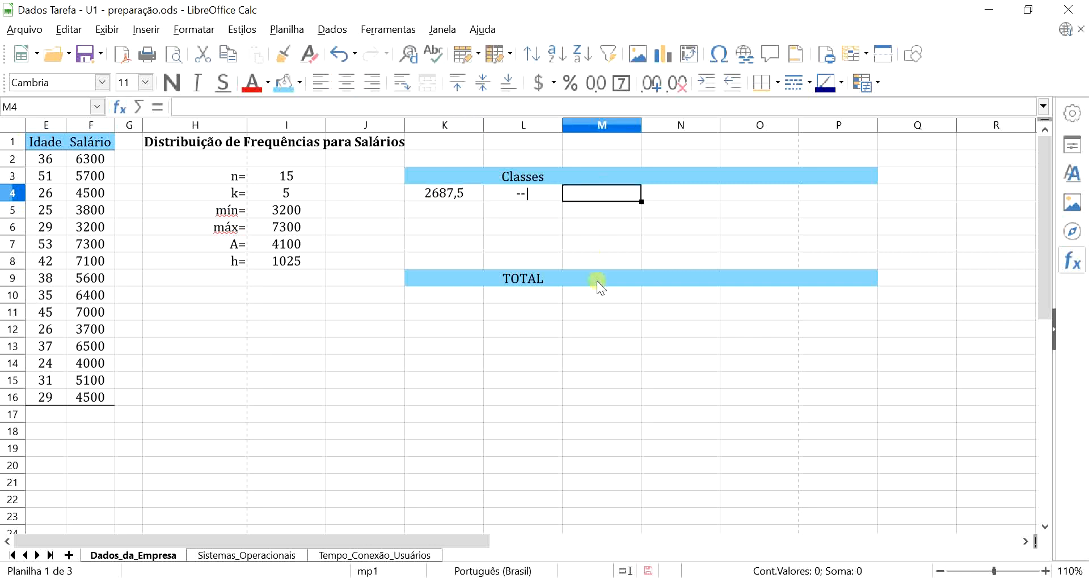
type("=")
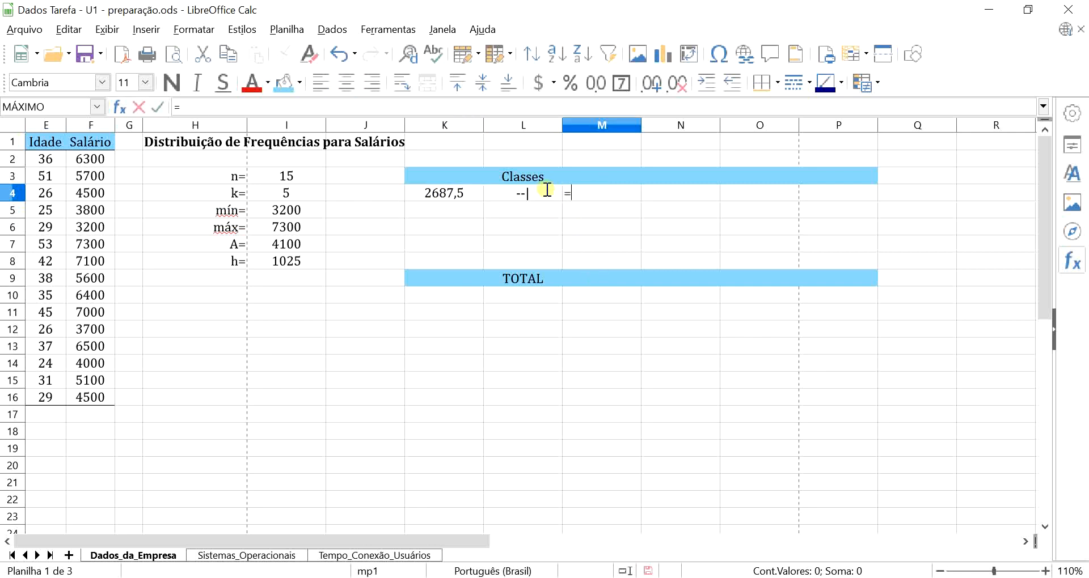
left_click(443, 196)
type("+")
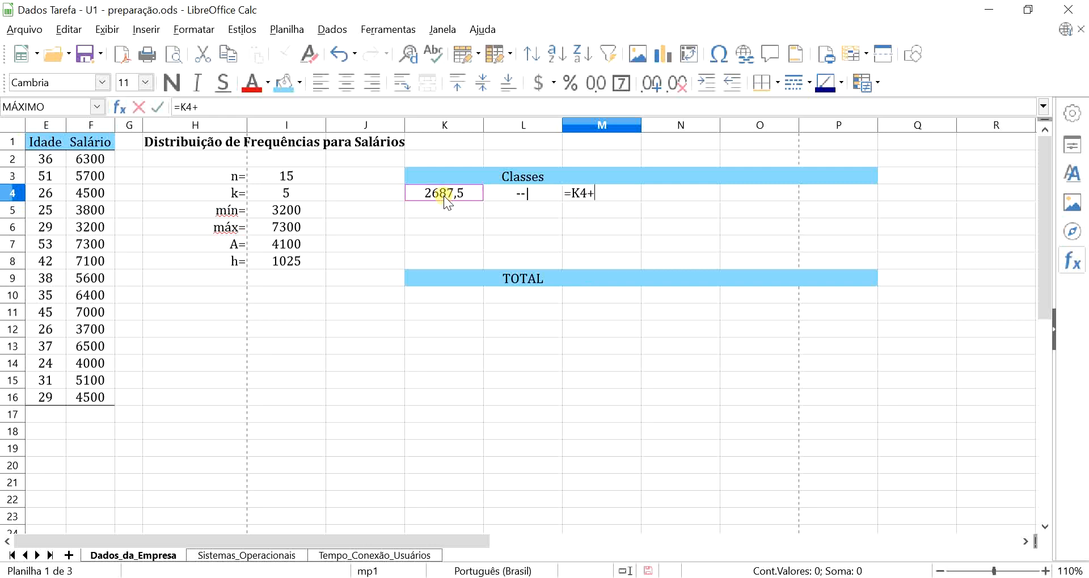
left_click(269, 262)
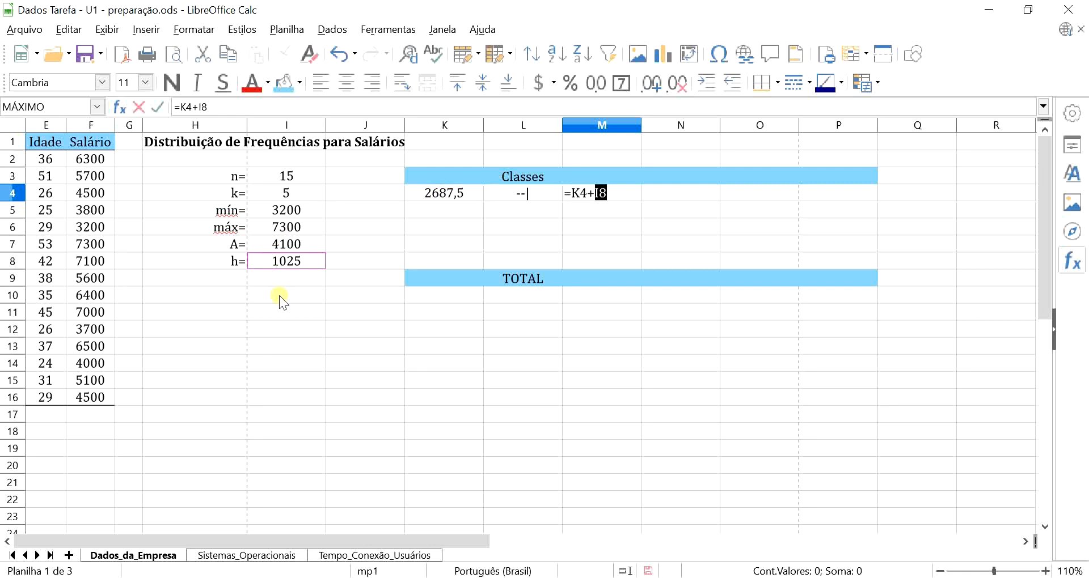
key("F4")
key("Return")
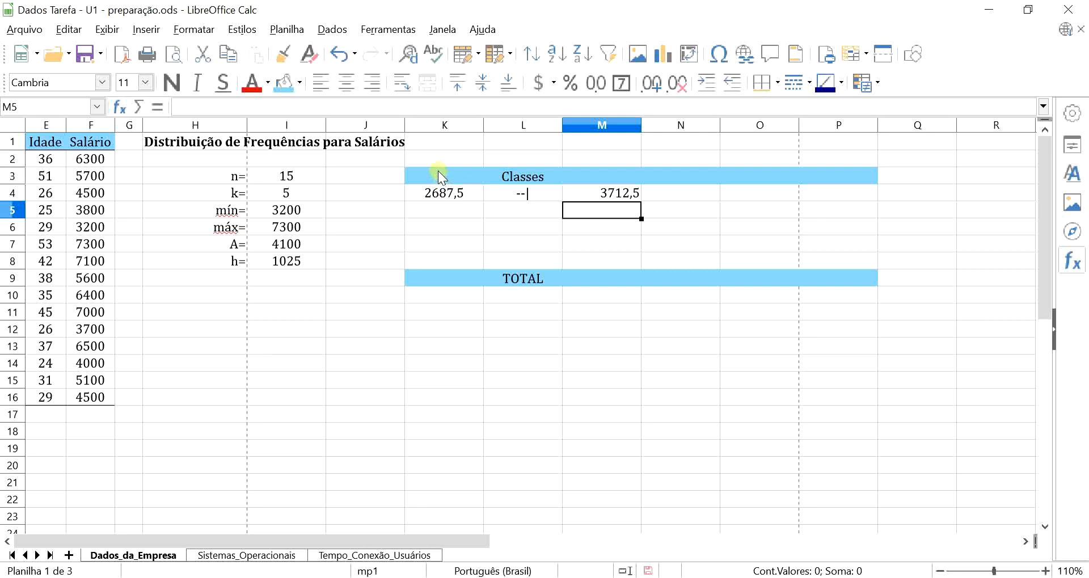
Fit the widths of columns K, L and M to their contents and center the class cells K4:M8 horizontally
left_click_drag(438, 172, 614, 278)
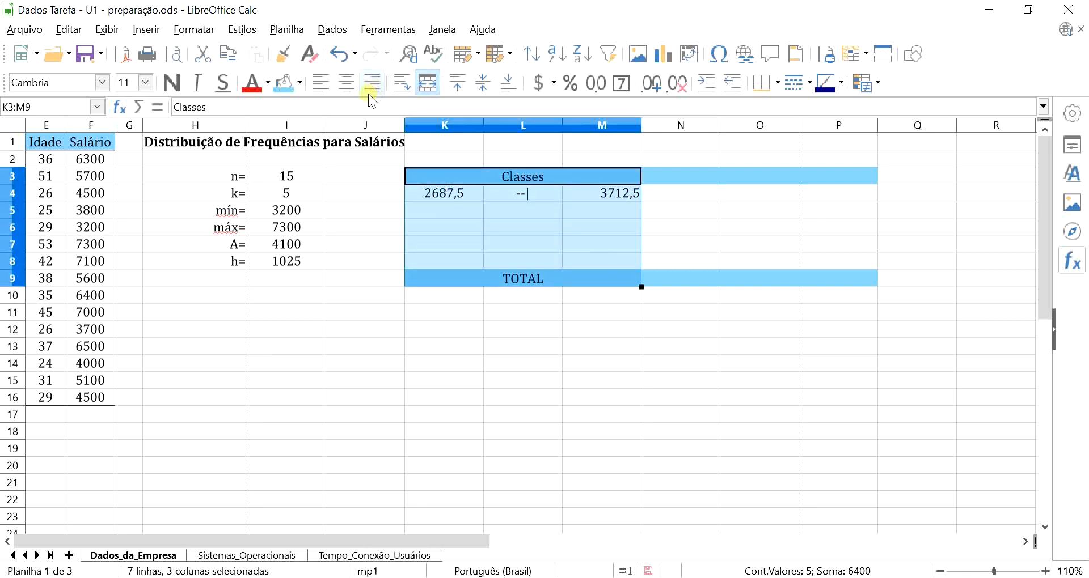
double_click(483, 128)
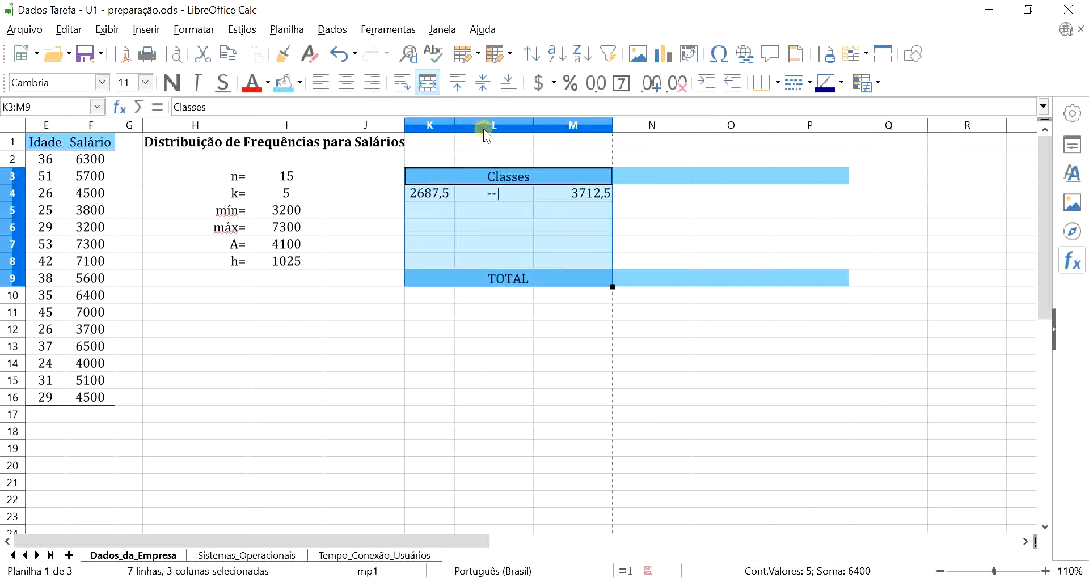
double_click(533, 127)
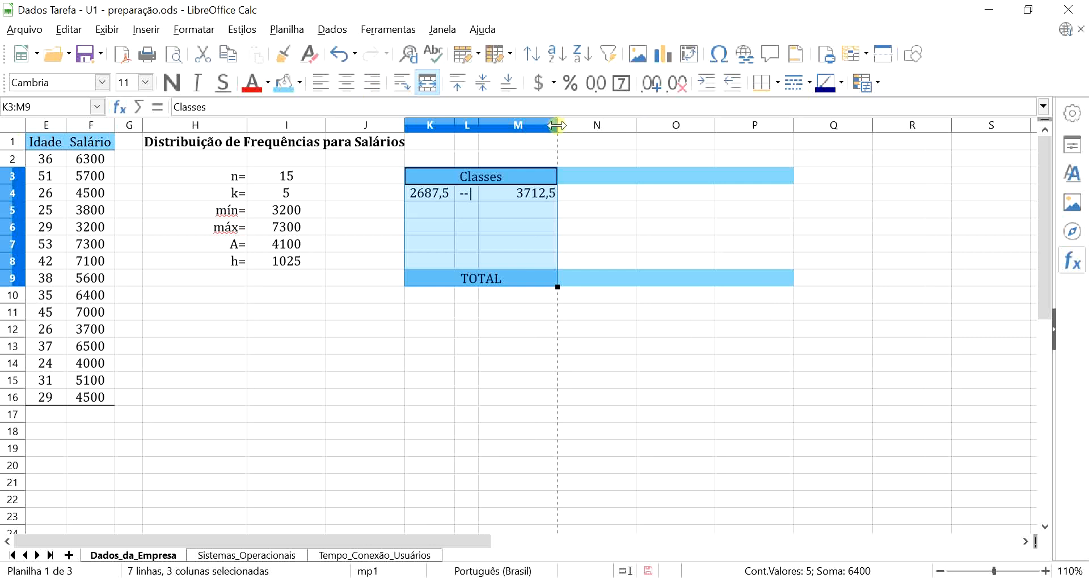
double_click(557, 125)
left_click(505, 244)
left_click(513, 196)
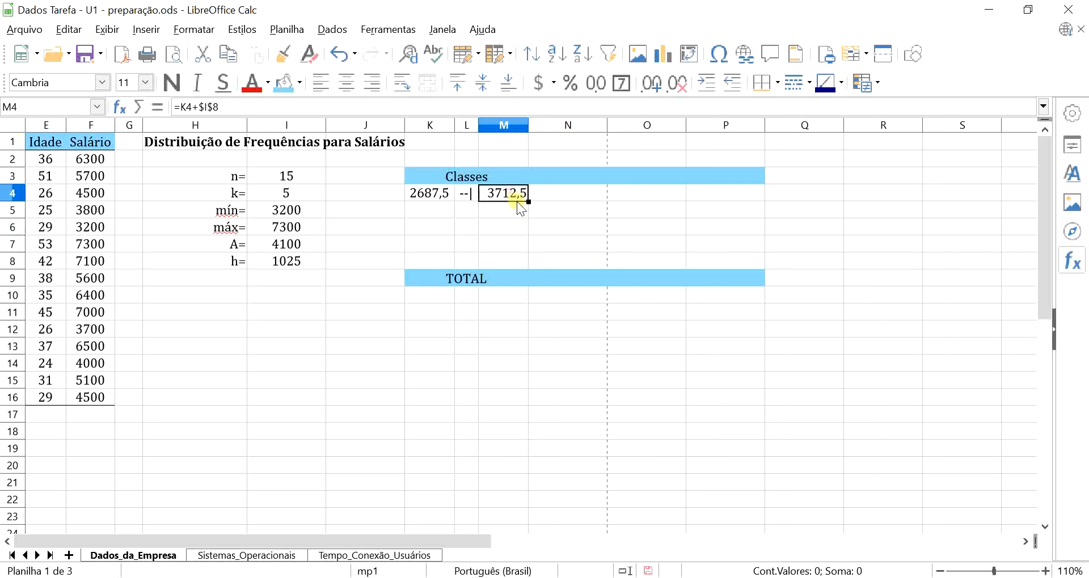
left_click_drag(410, 191, 506, 255)
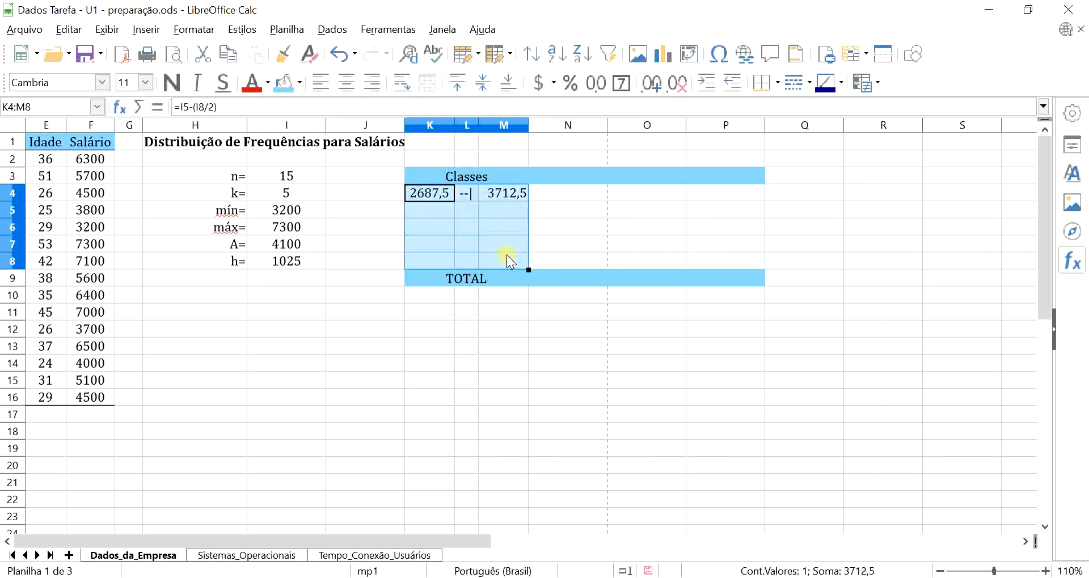
left_click(346, 83)
Copy the upper limit formula from M4 down through M8 and check the cell references in M5
left_click(510, 193)
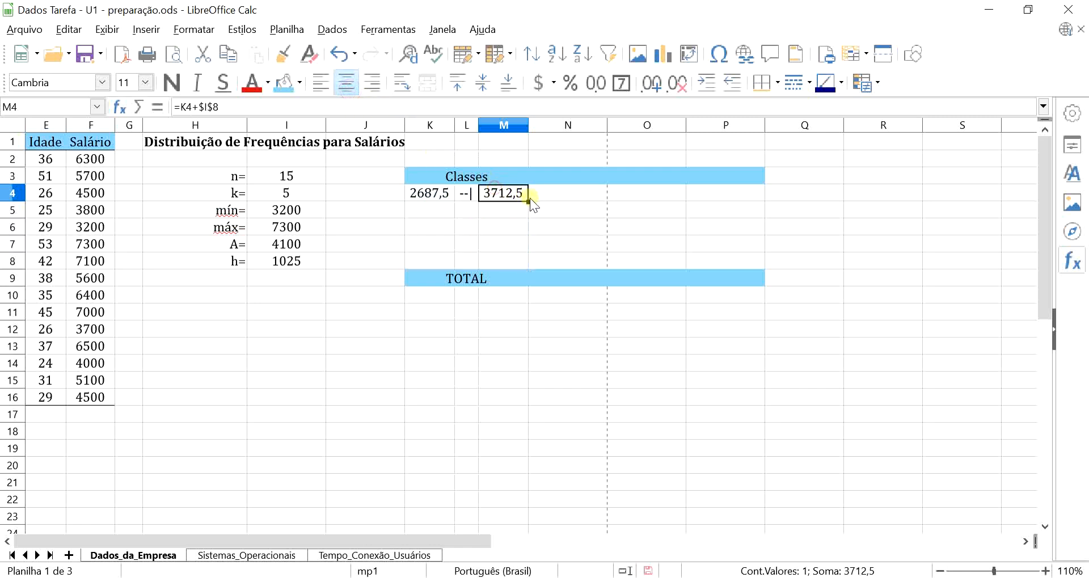
left_click_drag(529, 201, 522, 262)
left_click(511, 212)
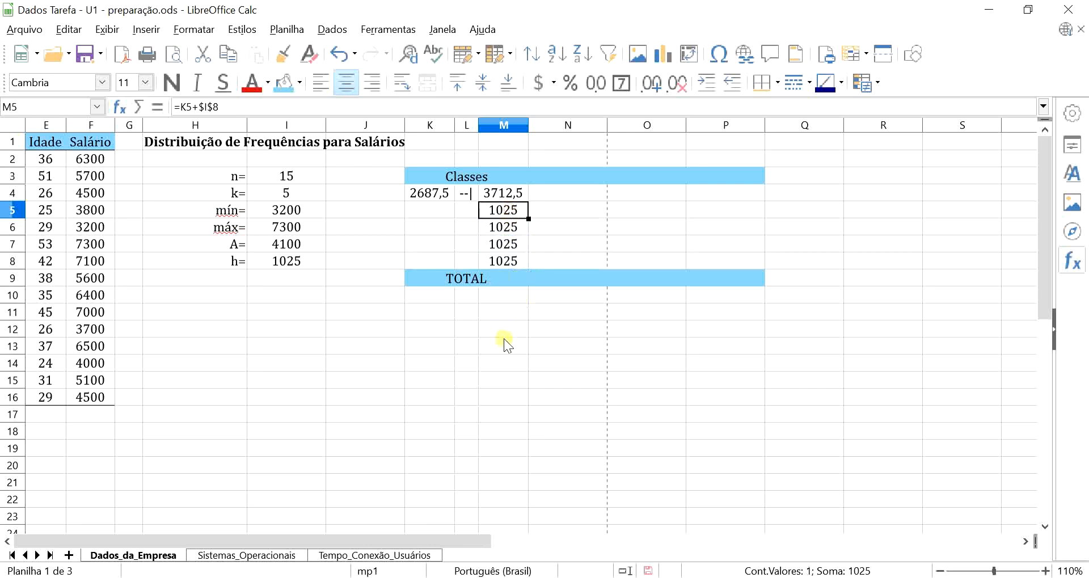
double_click(505, 211)
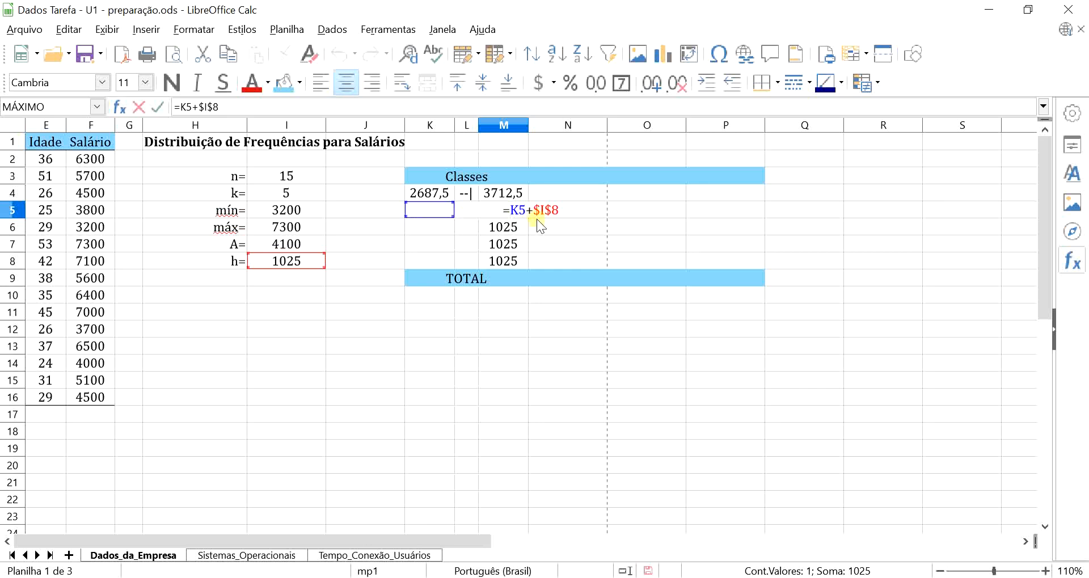
key("Return")
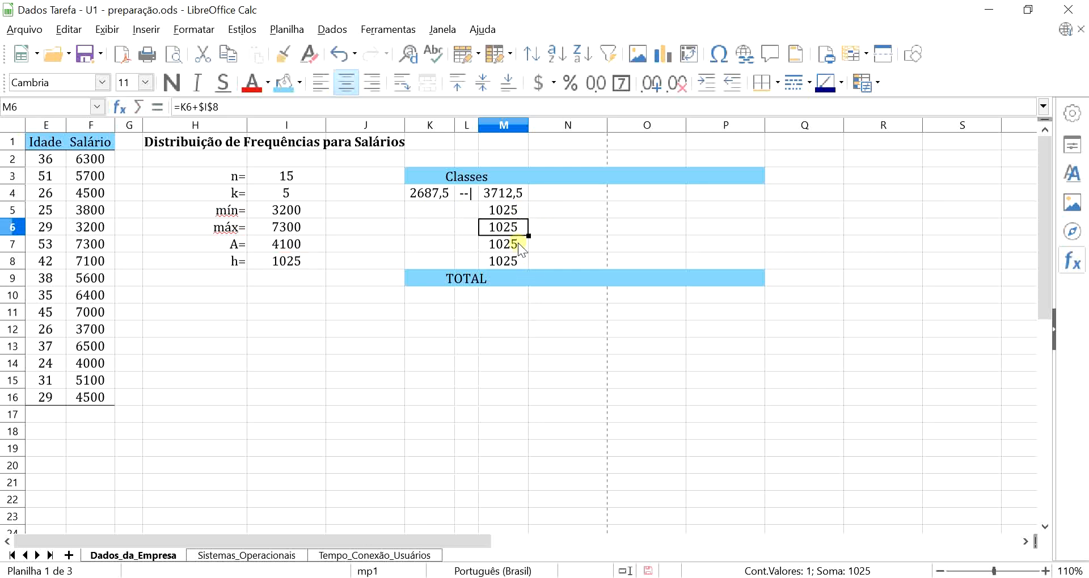
Set the second class's lower limit in K5 equal to the first class's upper limit with the formula =M4
left_click(423, 209)
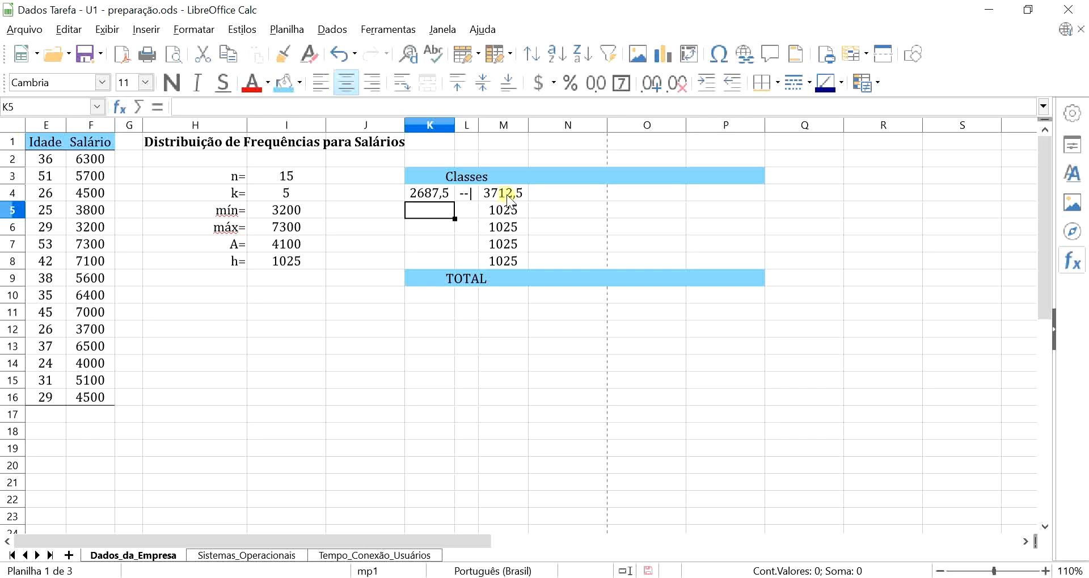
left_click(438, 194)
left_click_drag(439, 194, 499, 194)
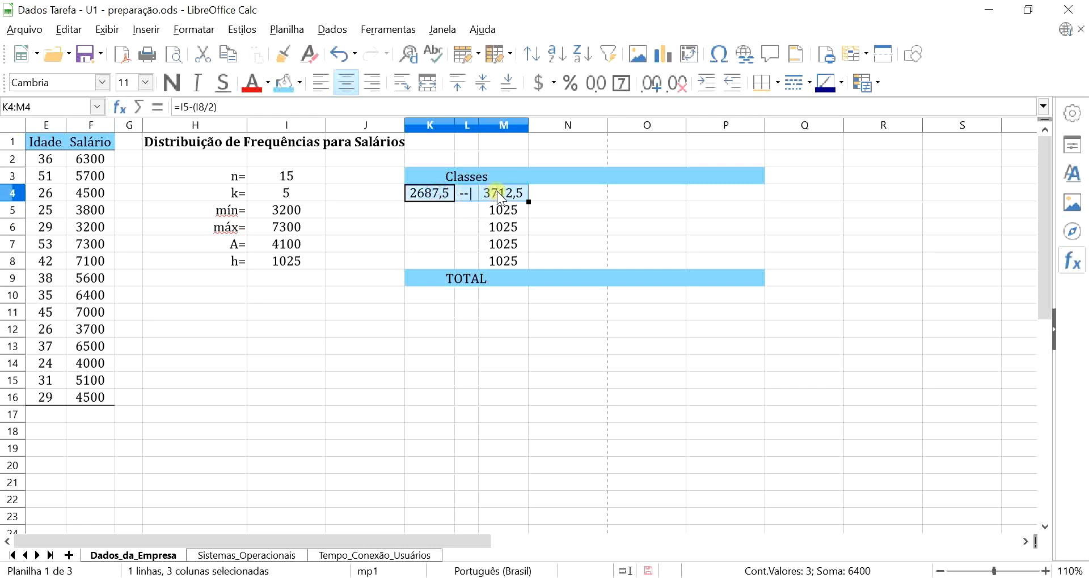
left_click(428, 205)
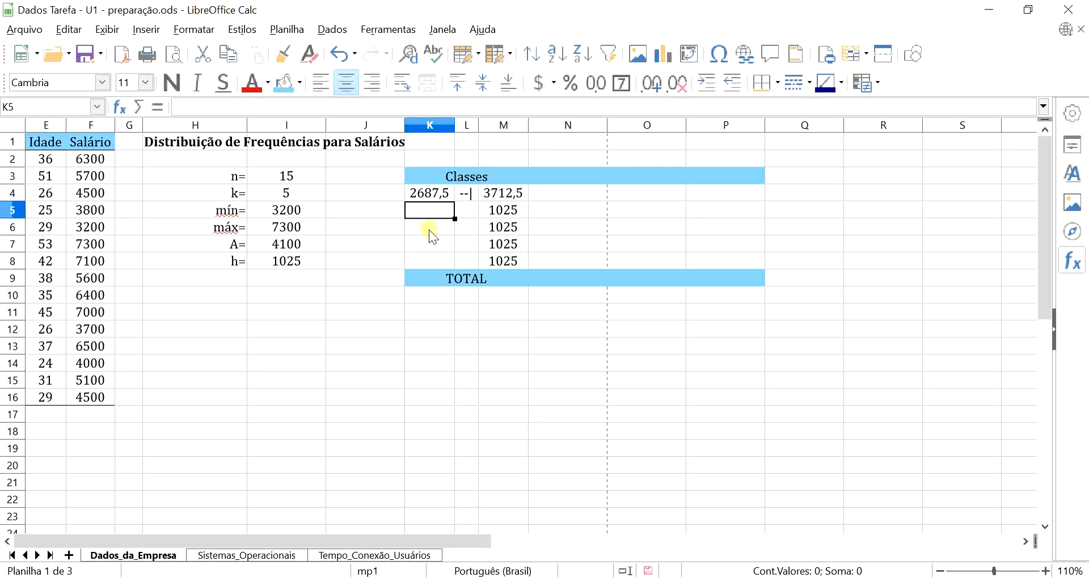
type("=")
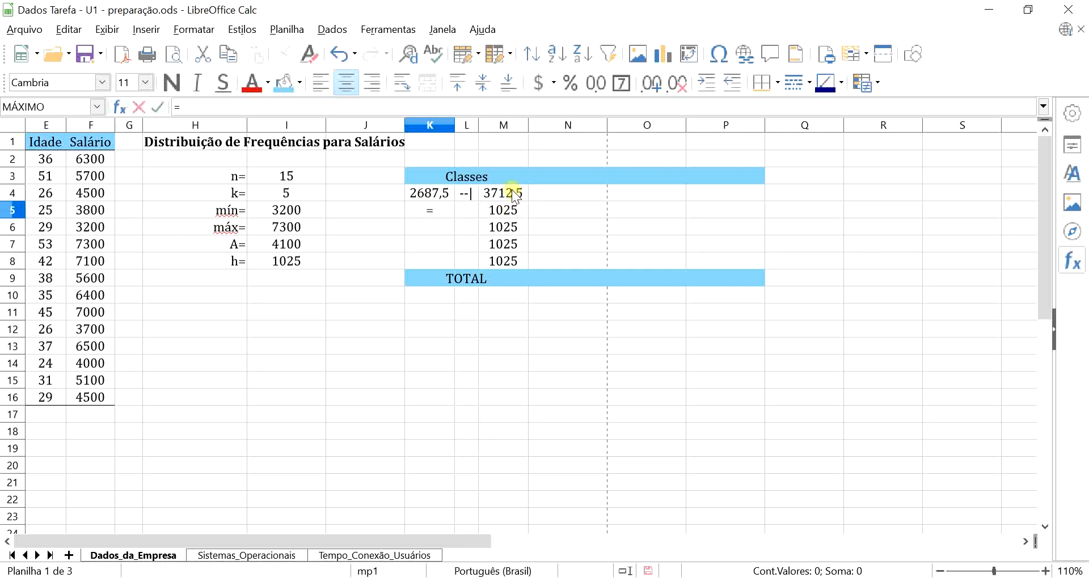
left_click(512, 190)
key("Return")
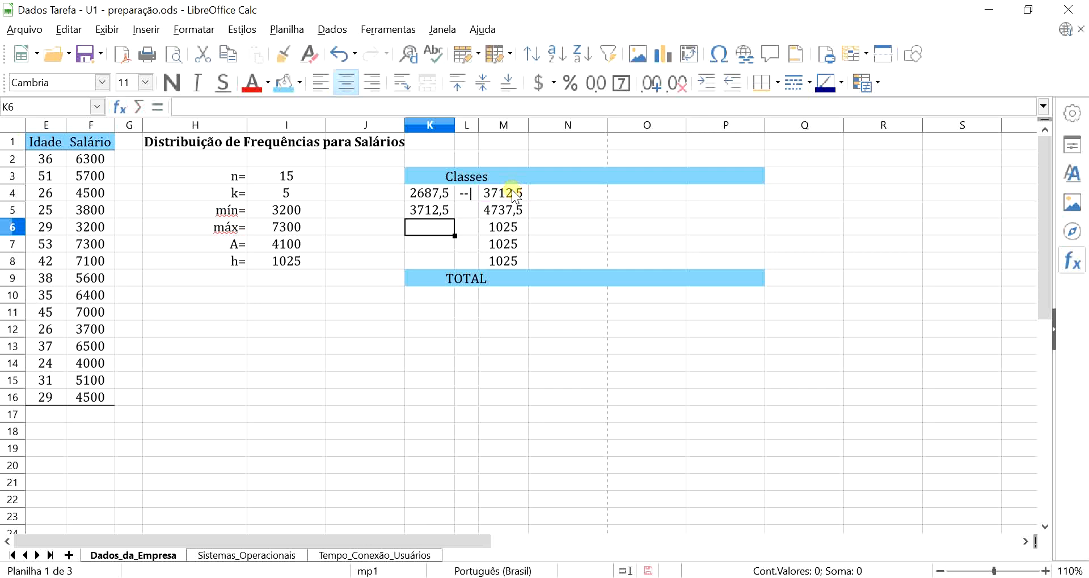
Copy the lower limit formula from K5 down through K8
left_click(526, 209)
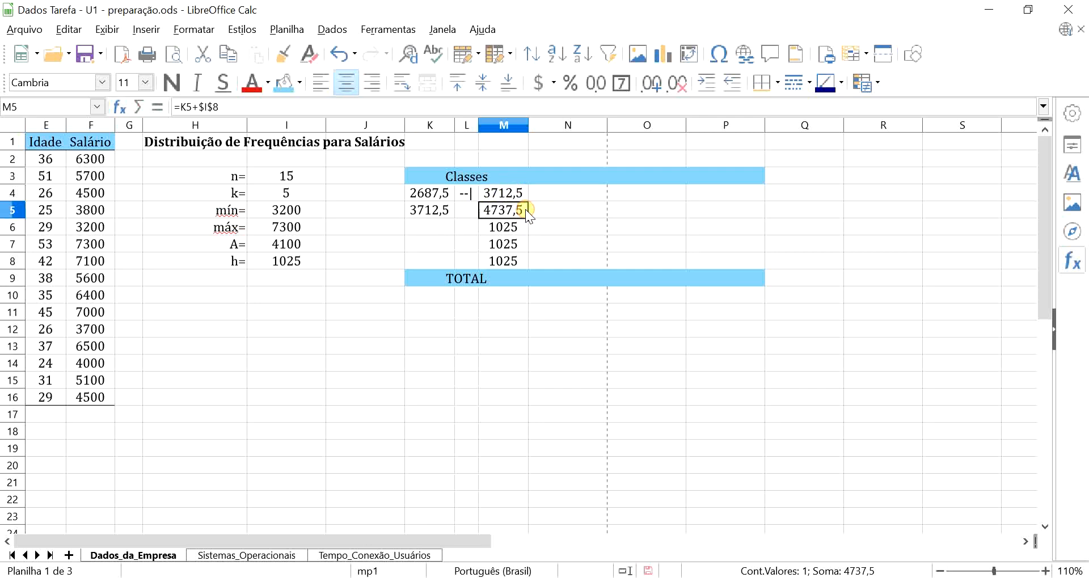
left_click(439, 214)
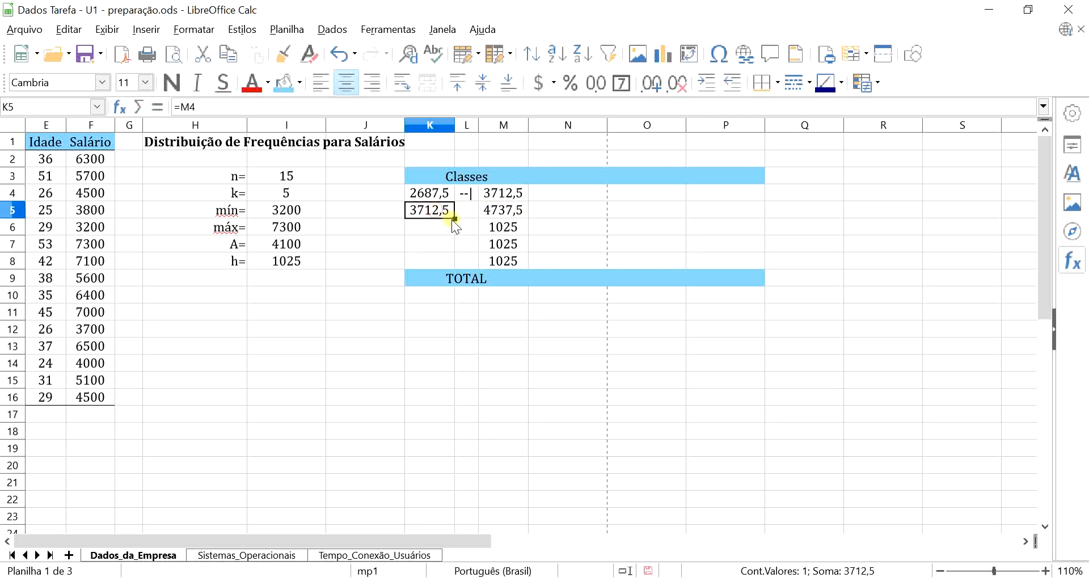
left_click_drag(454, 219, 451, 263)
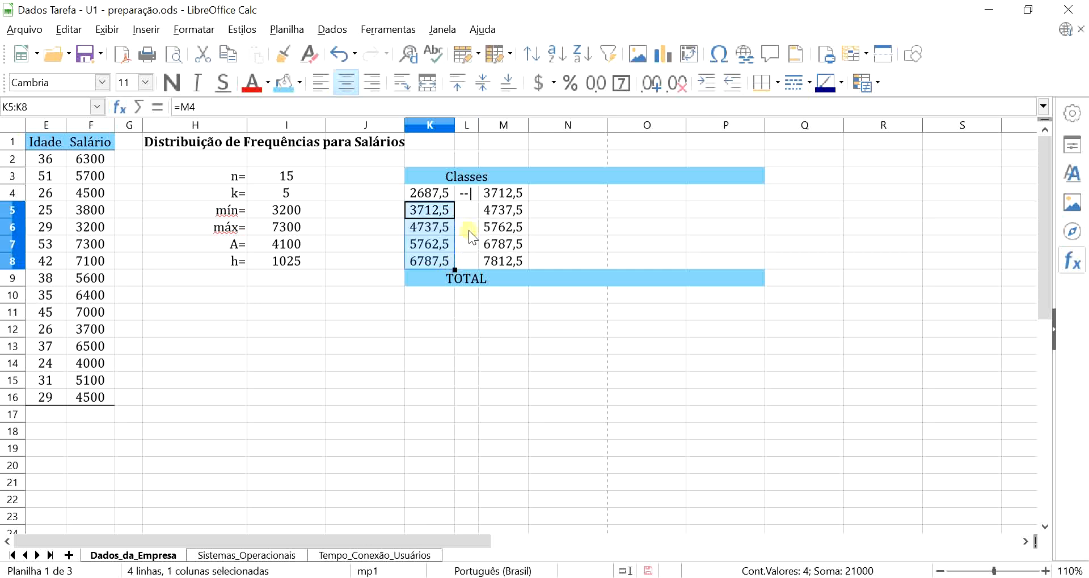
Copy the --| interval symbol from L4 down through L8
left_click(470, 198)
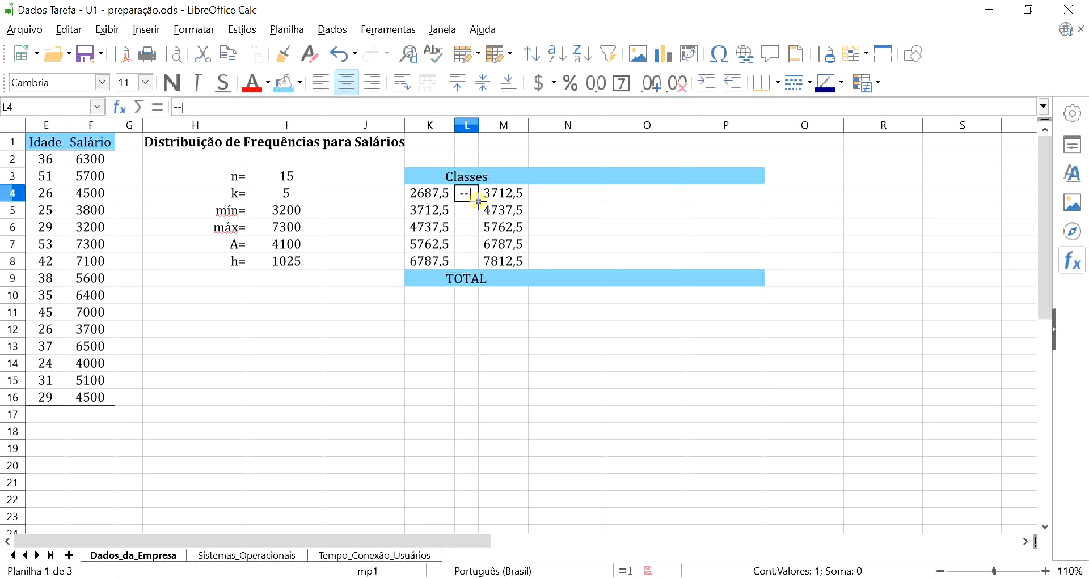
left_click_drag(478, 202, 478, 262)
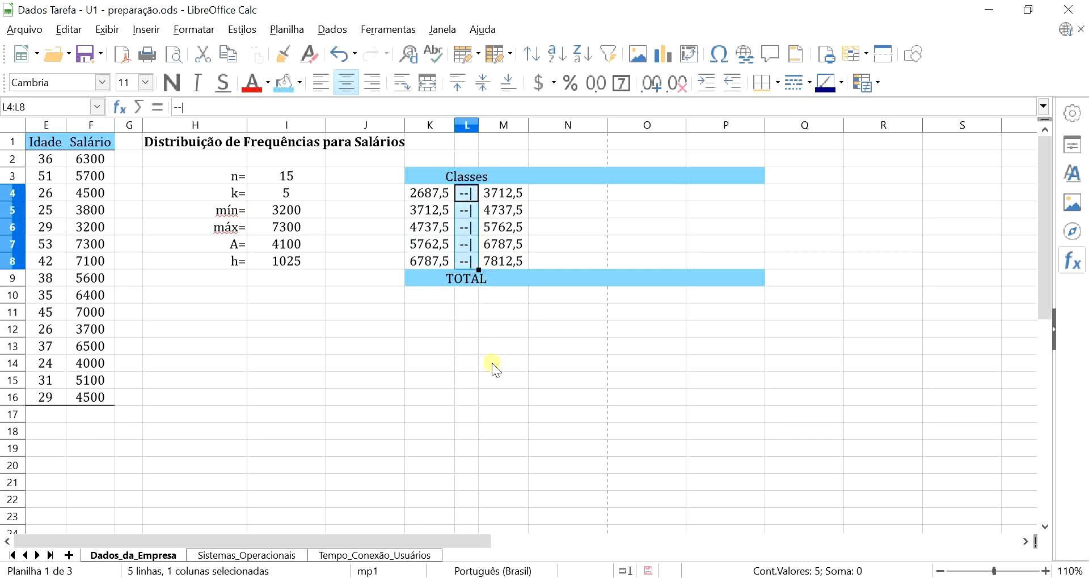
left_click(494, 365)
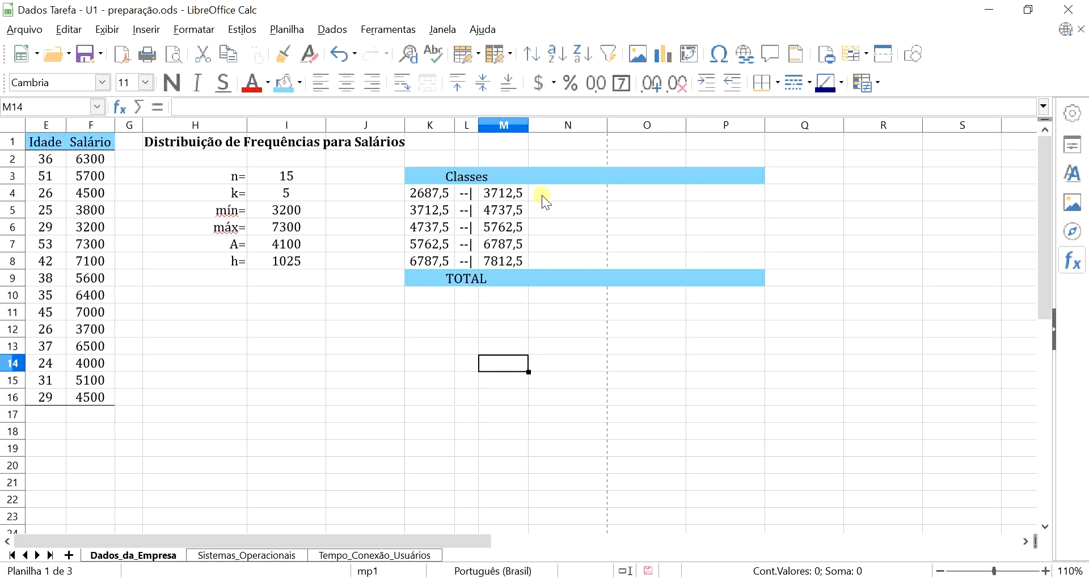
Enter the column header mi in N3 and center it horizontally
left_click(583, 173)
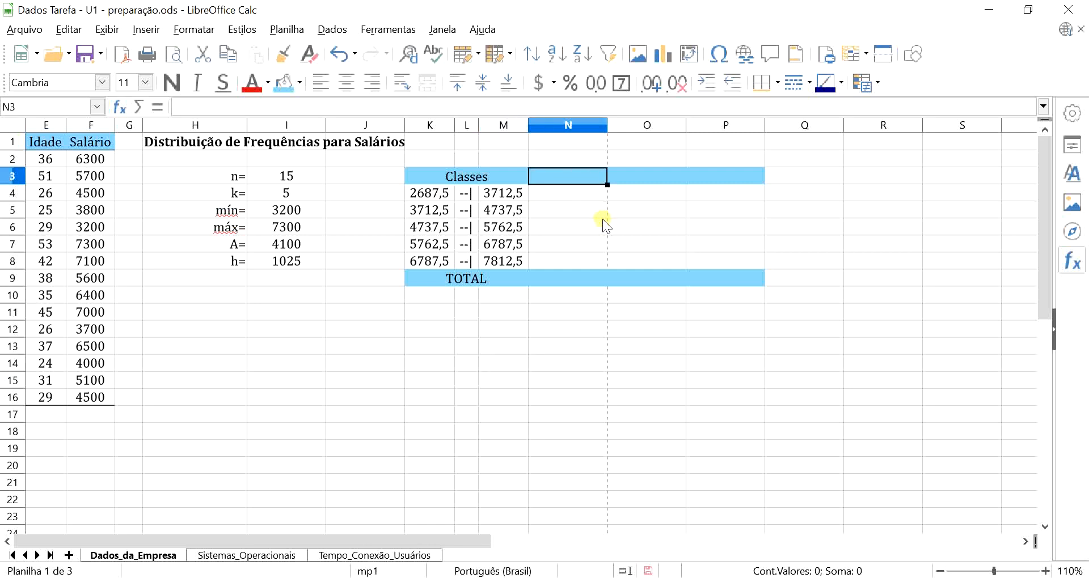
type("mi")
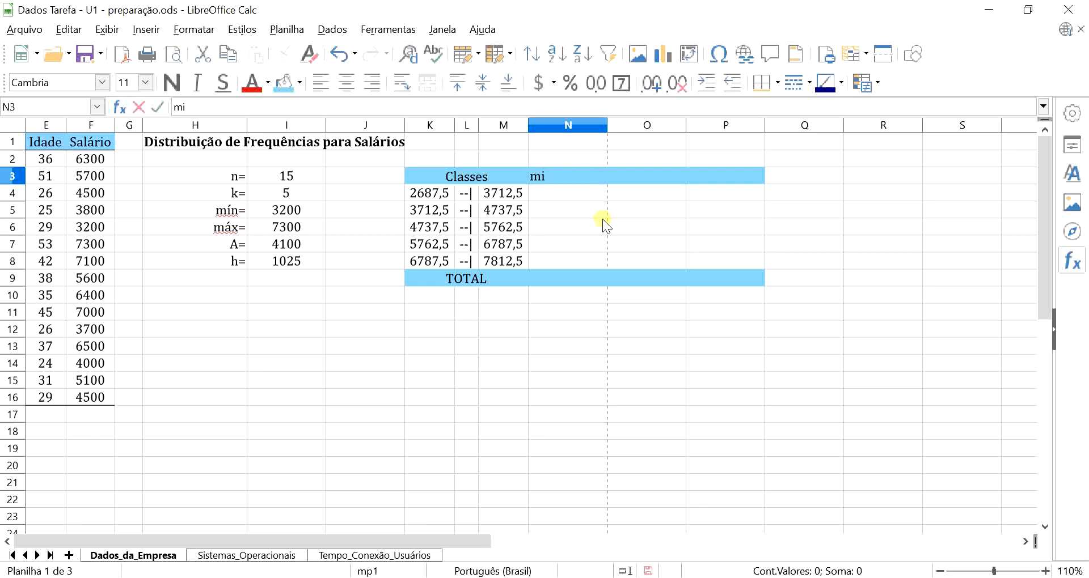
key("Return")
left_click(572, 177)
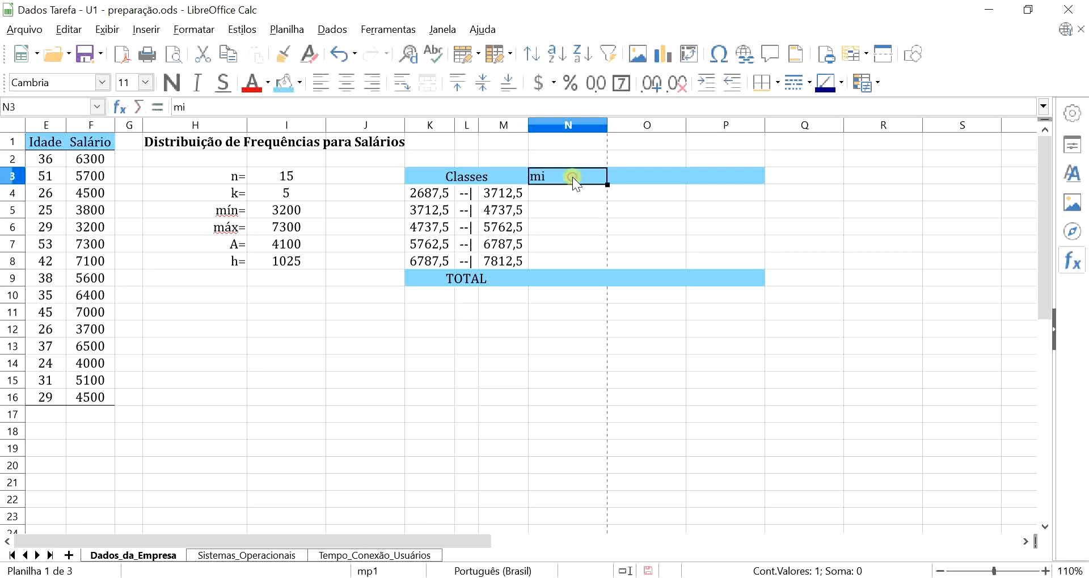
left_click(346, 83)
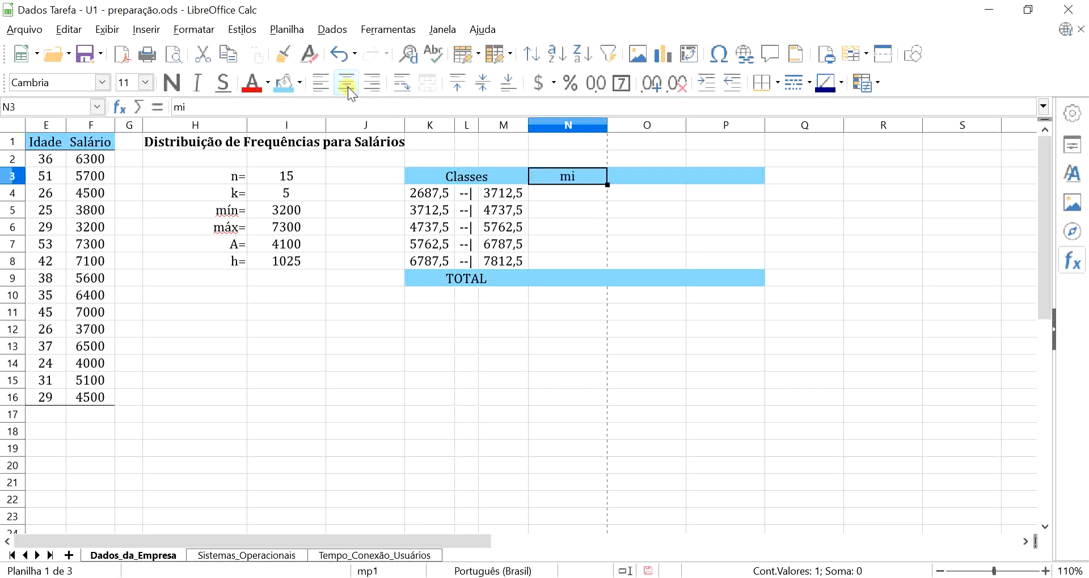
Compute the first class's midpoint in N4 as the average of its limits, using the formula =MÉDIA(K4;M4)
left_click(578, 190)
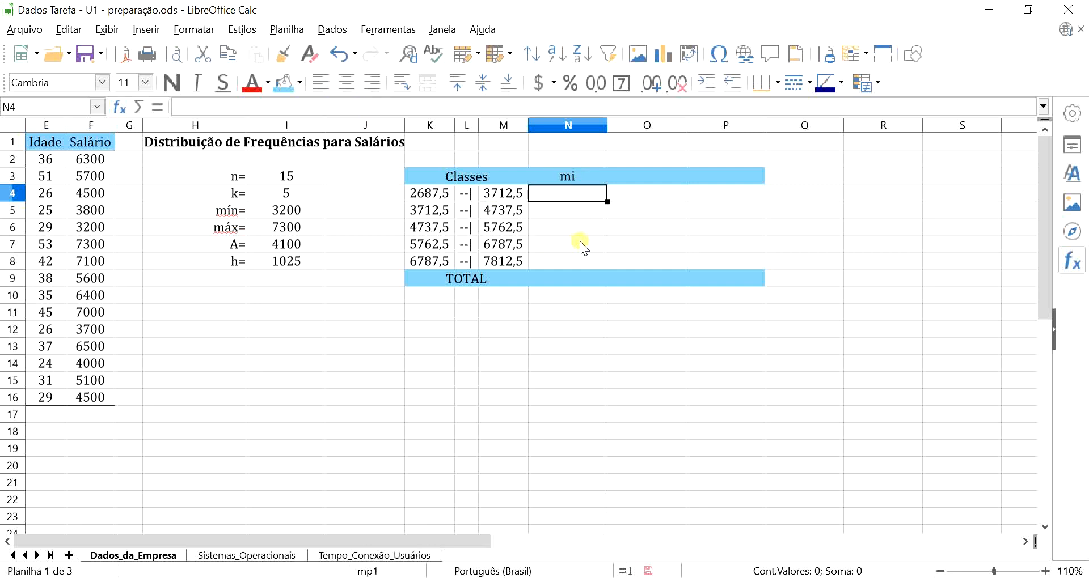
type("=")
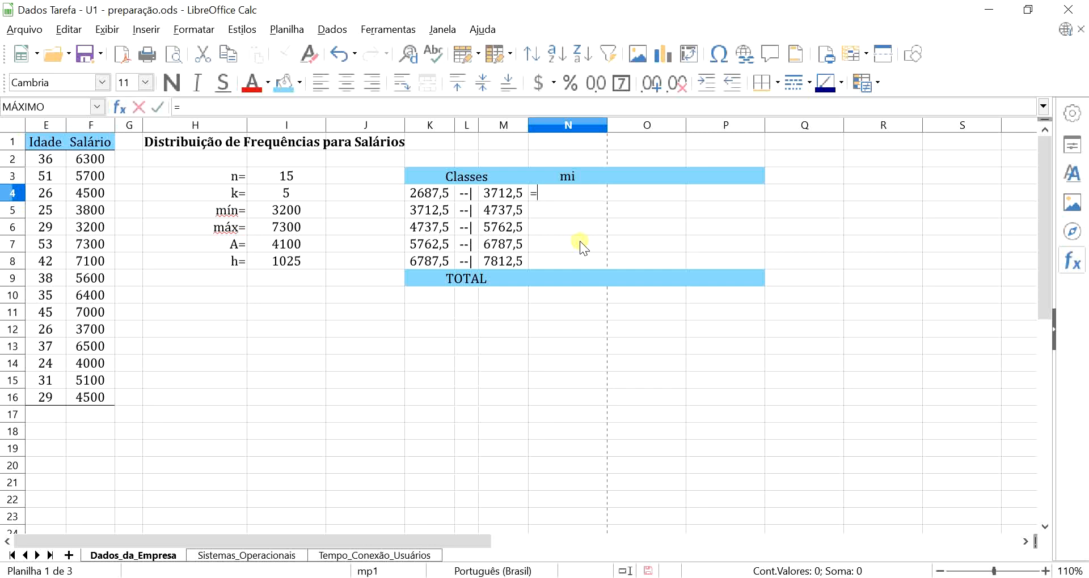
type("média")
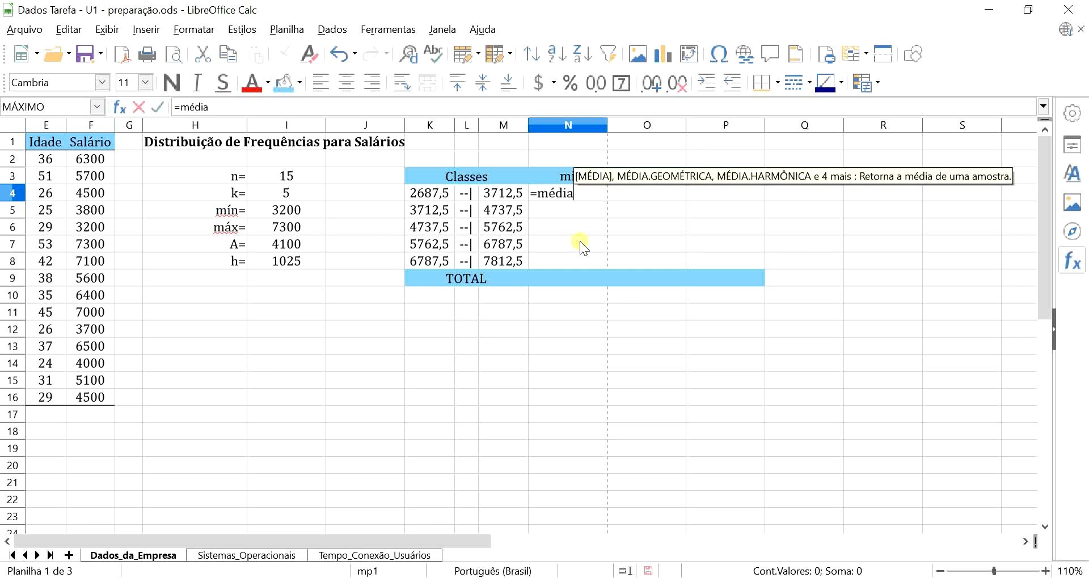
key("Return")
left_click(436, 194)
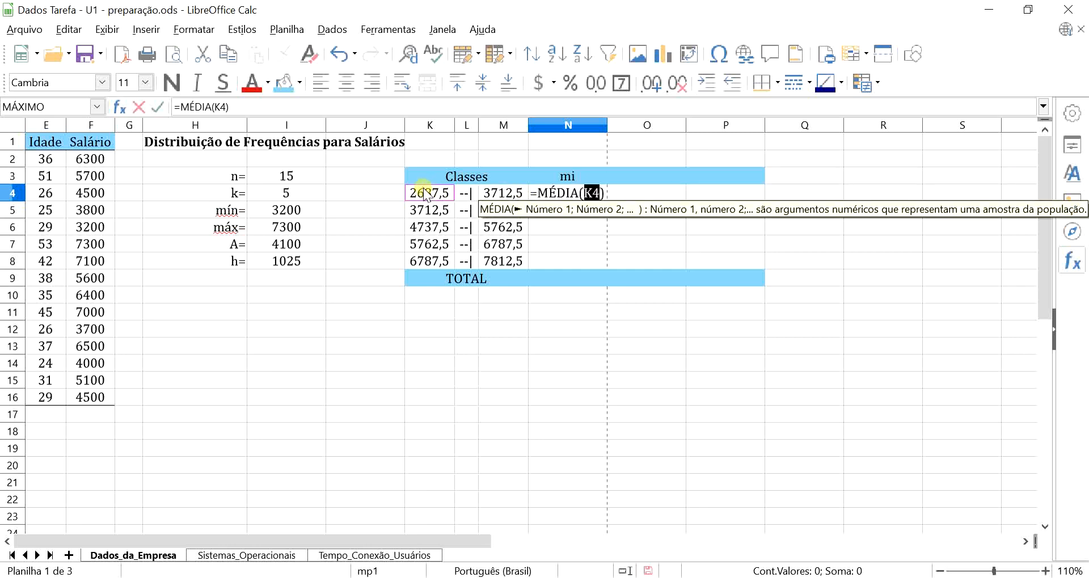
type(";")
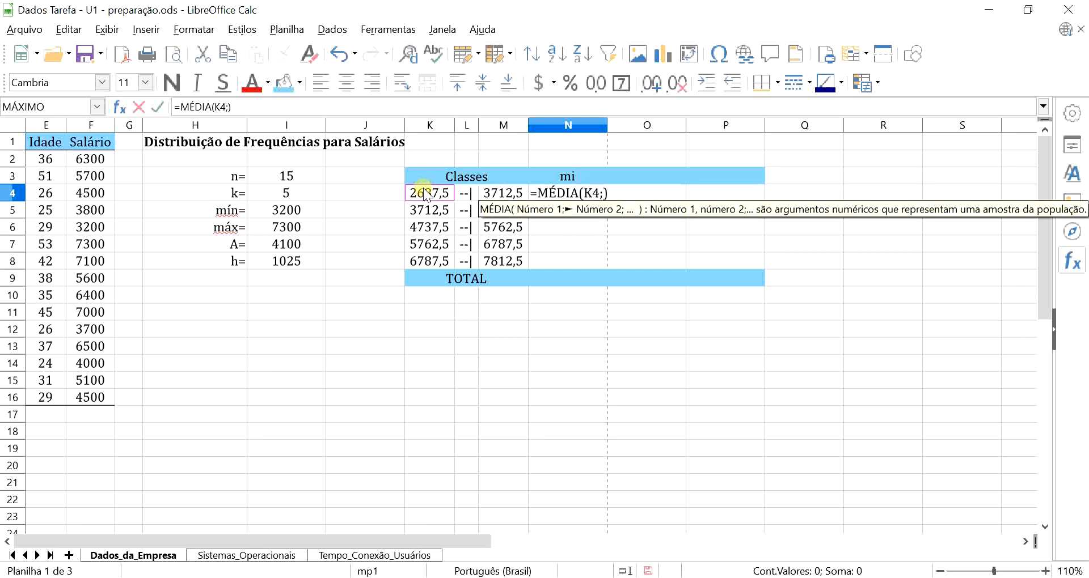
left_click(503, 195)
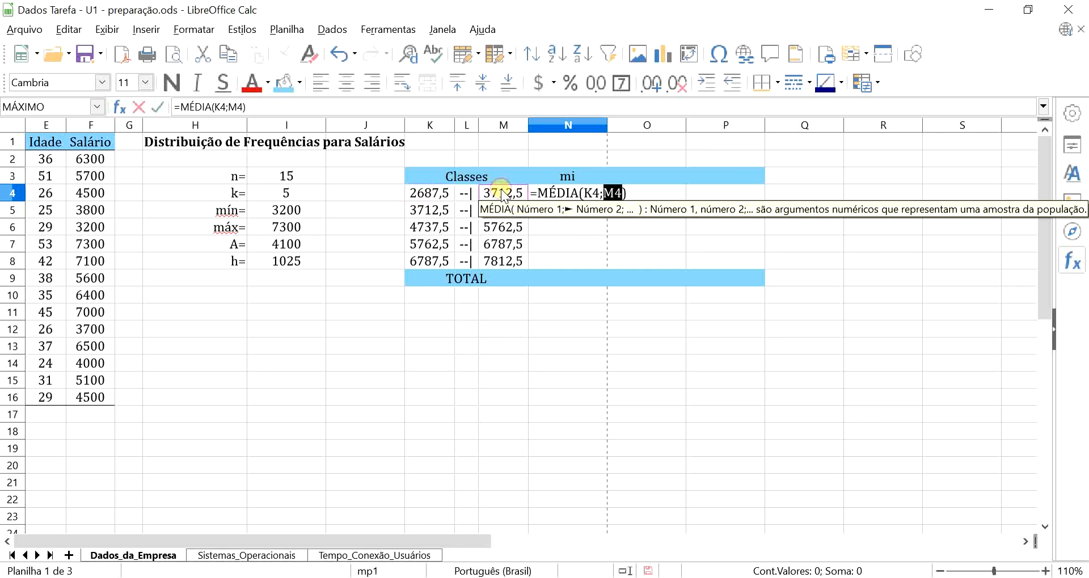
key("Return")
Center the midpoint in N4 horizontally and copy its formula down through N8
left_click(584, 194)
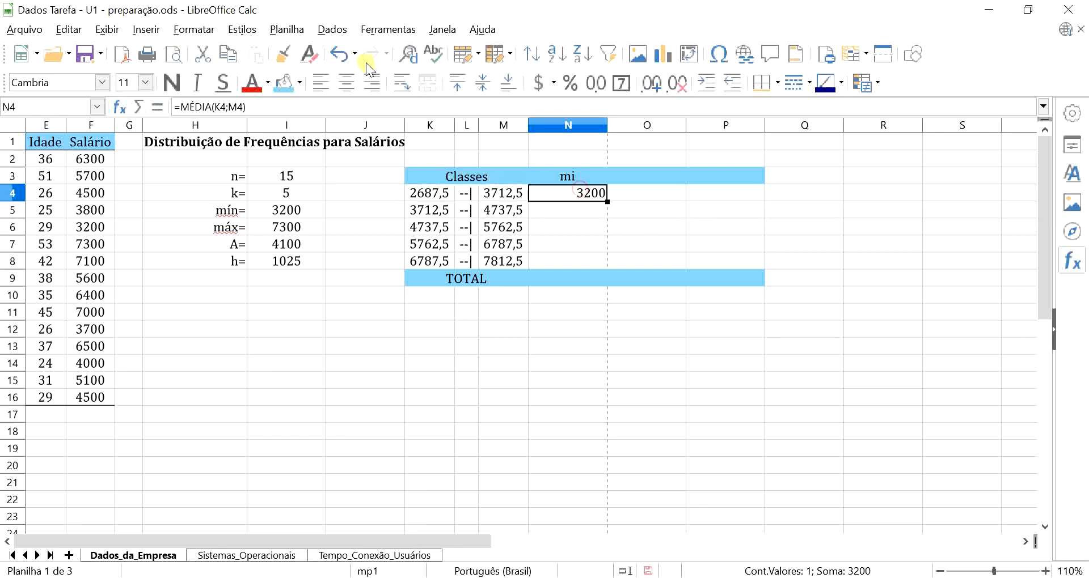
left_click(346, 83)
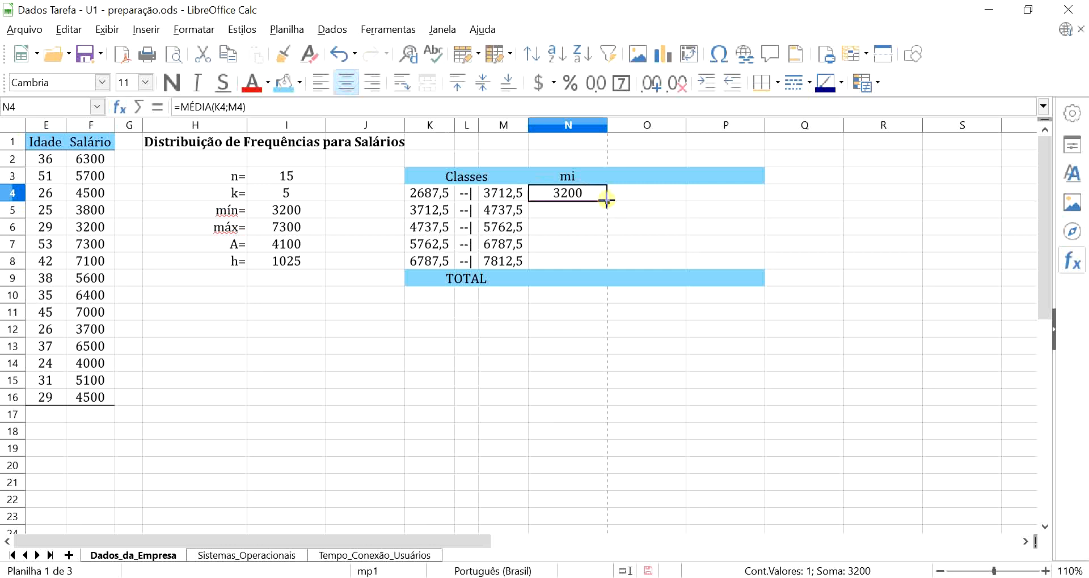
left_click_drag(607, 202, 601, 264)
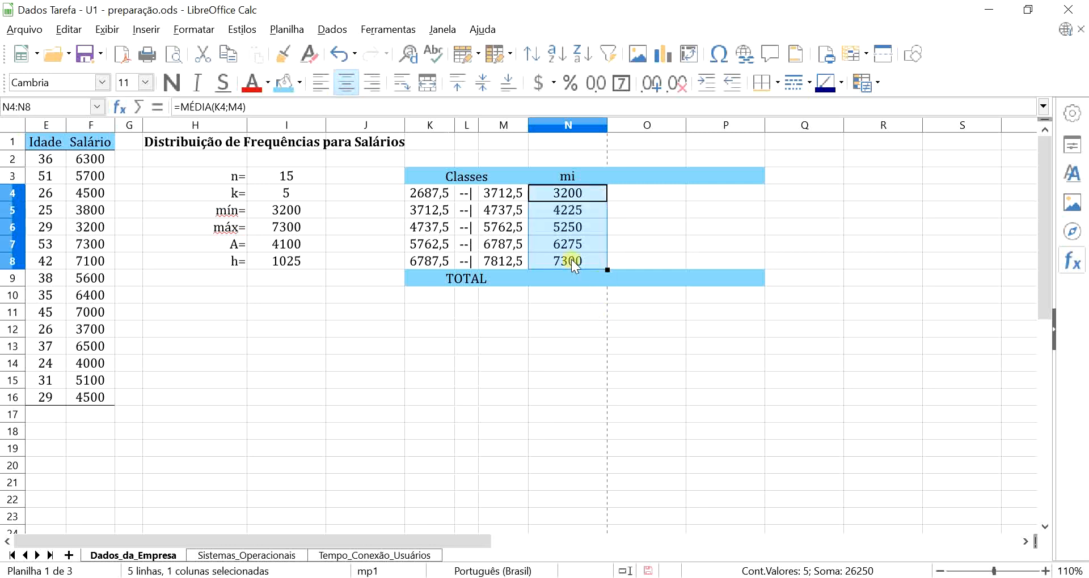
Left-align N8 to inspect the cell references in its midpoint formula, and re-center the midpoints N4:N8
double_click(567, 262)
key("Escape")
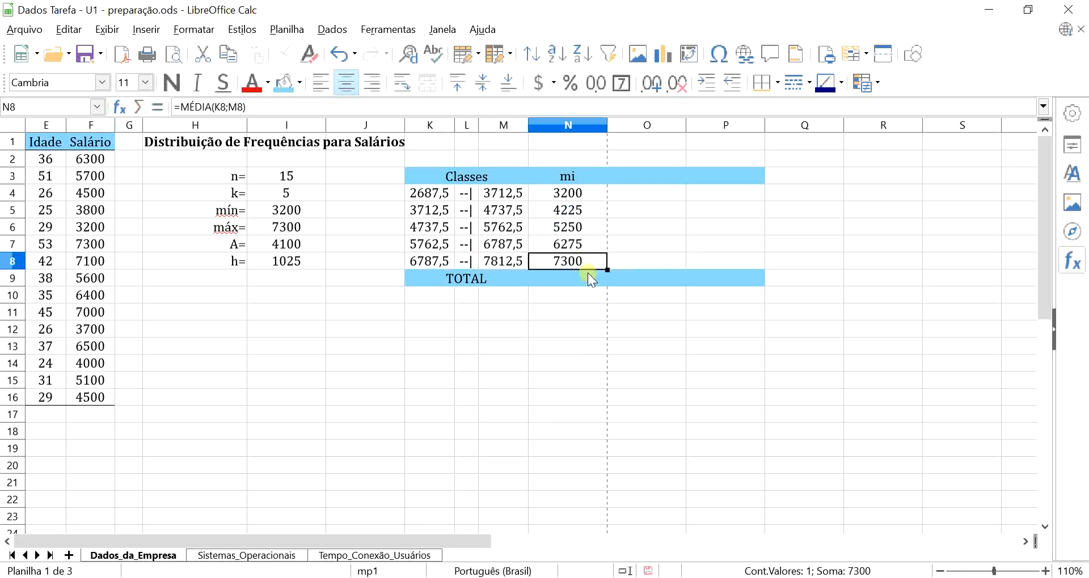
left_click(320, 83)
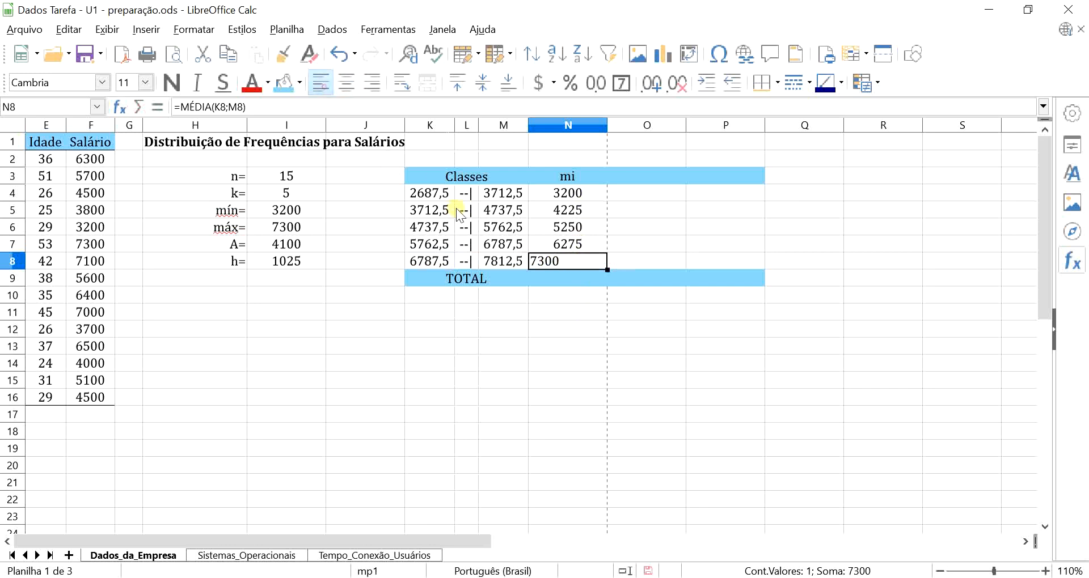
double_click(547, 262)
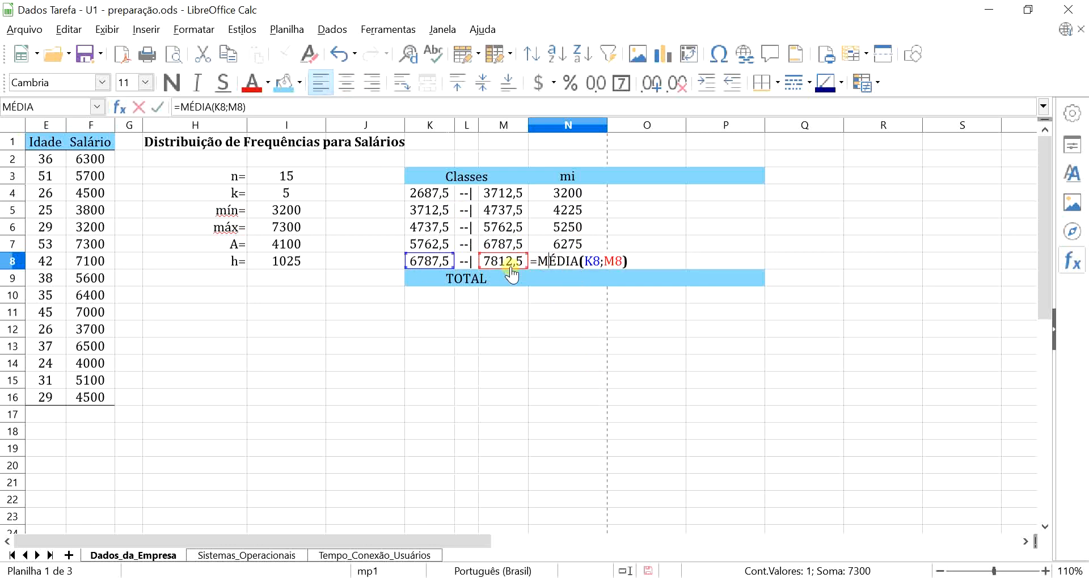
key("Return")
left_click_drag(586, 195, 586, 262)
left_click(346, 83)
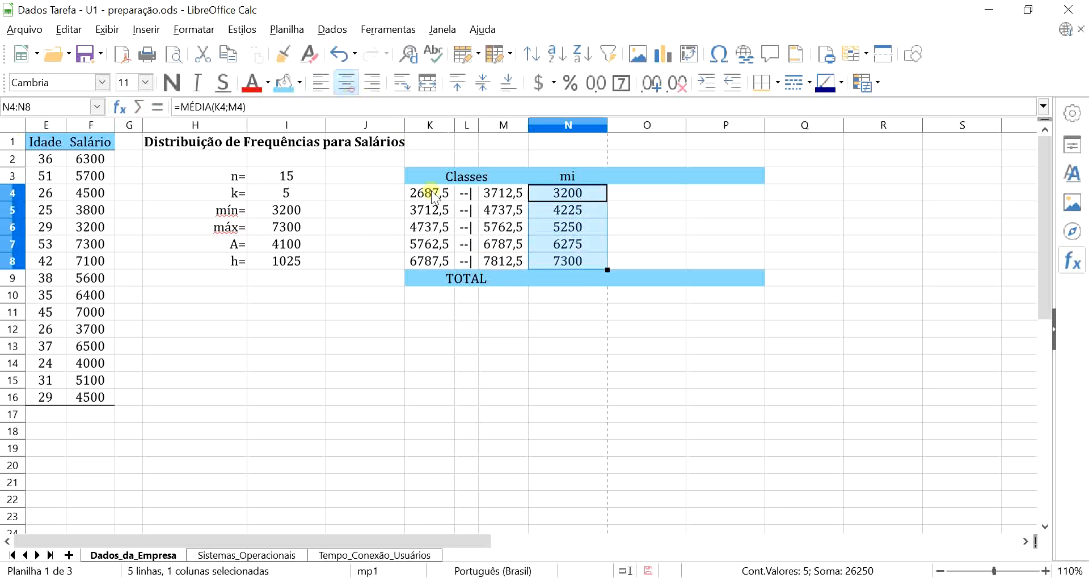
Compare the first and last class midpoints in N4 and N8 with the minimum in I5 and maximum in I6
left_click(570, 262)
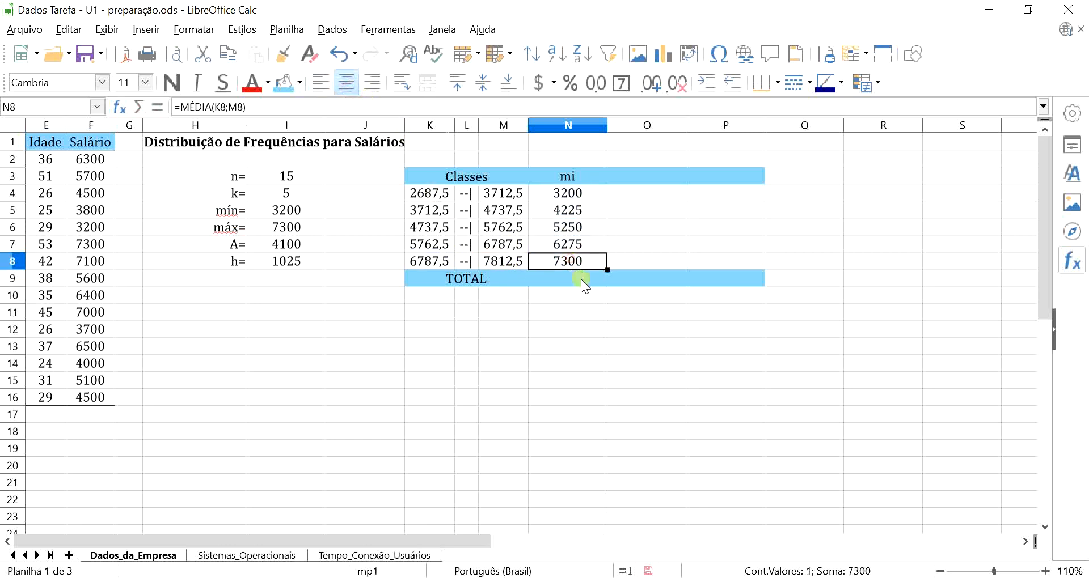
left_click(569, 194)
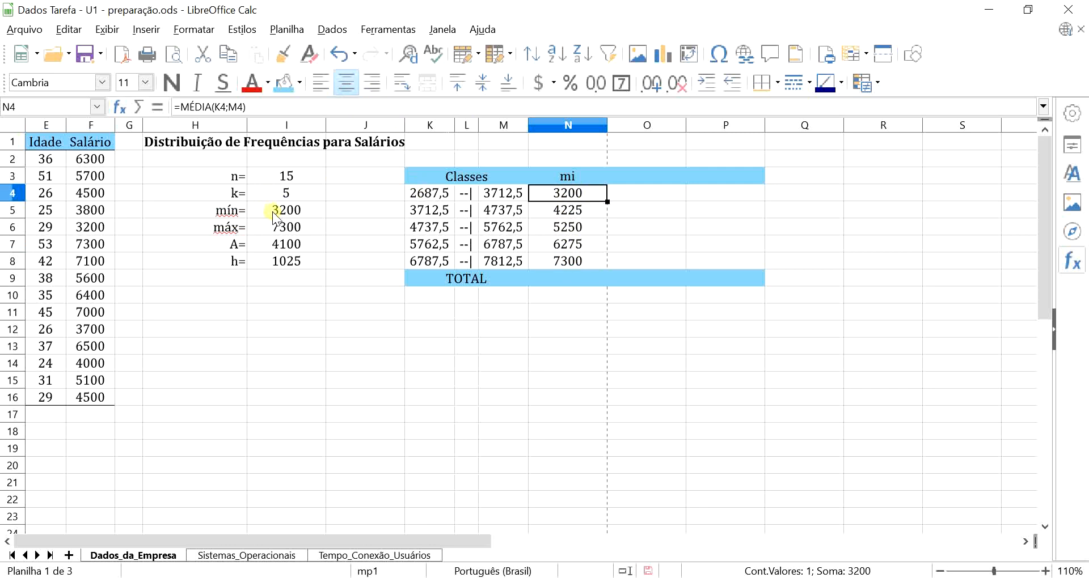
left_click(281, 211)
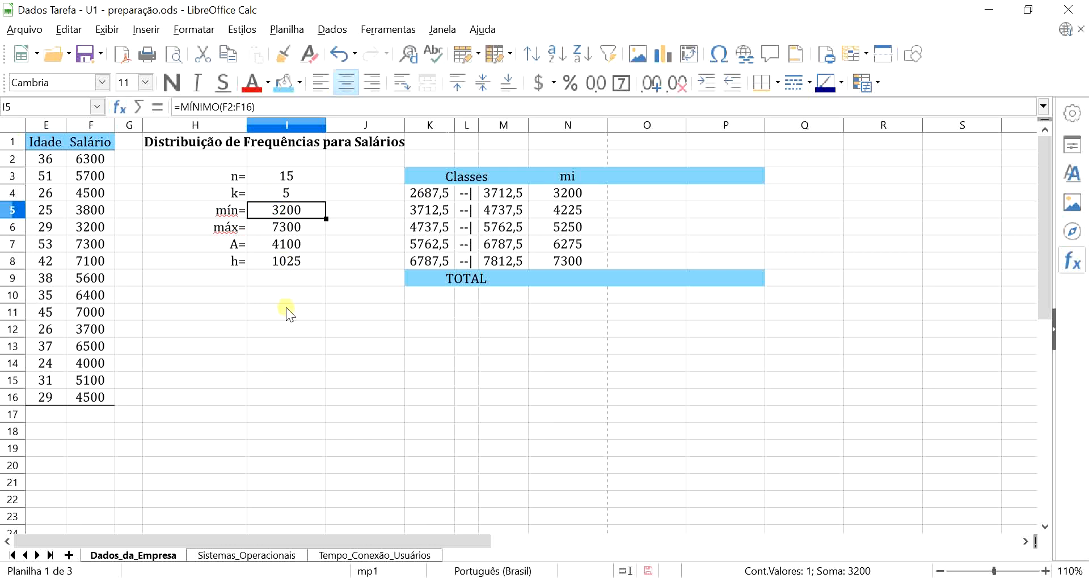
left_click(571, 261)
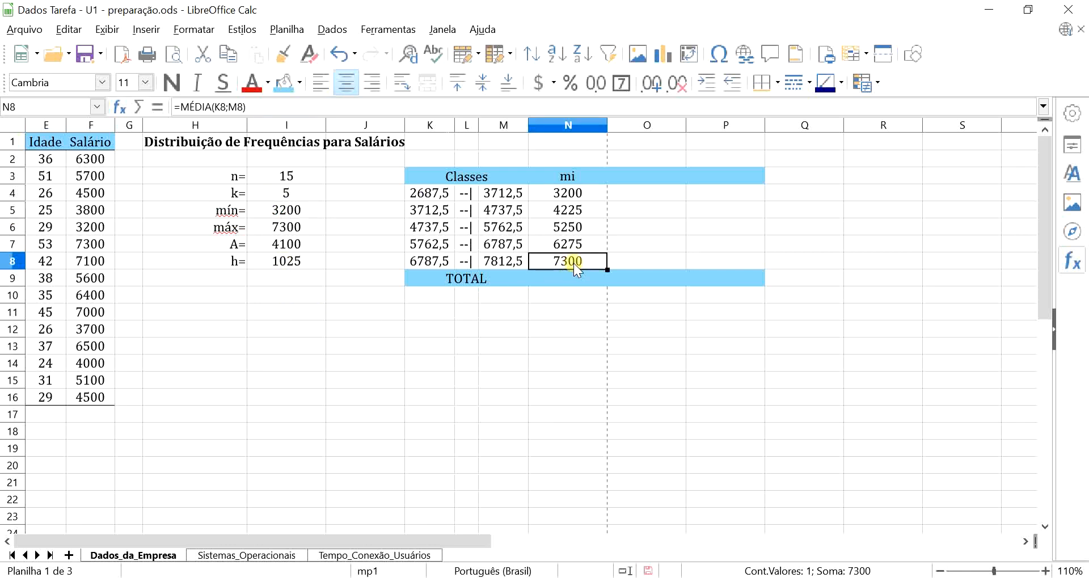
left_click(285, 230)
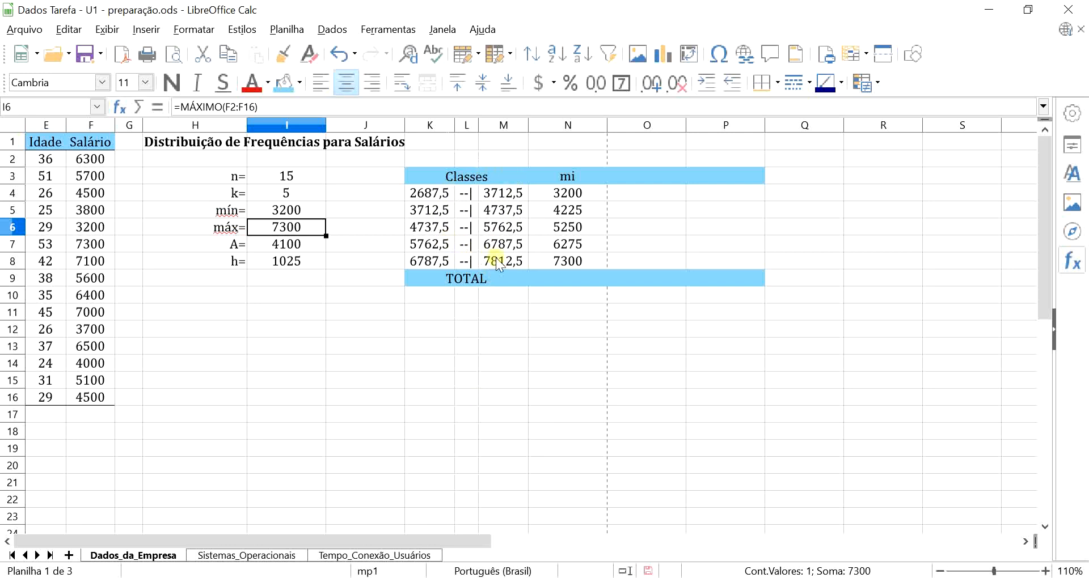
left_click(587, 195)
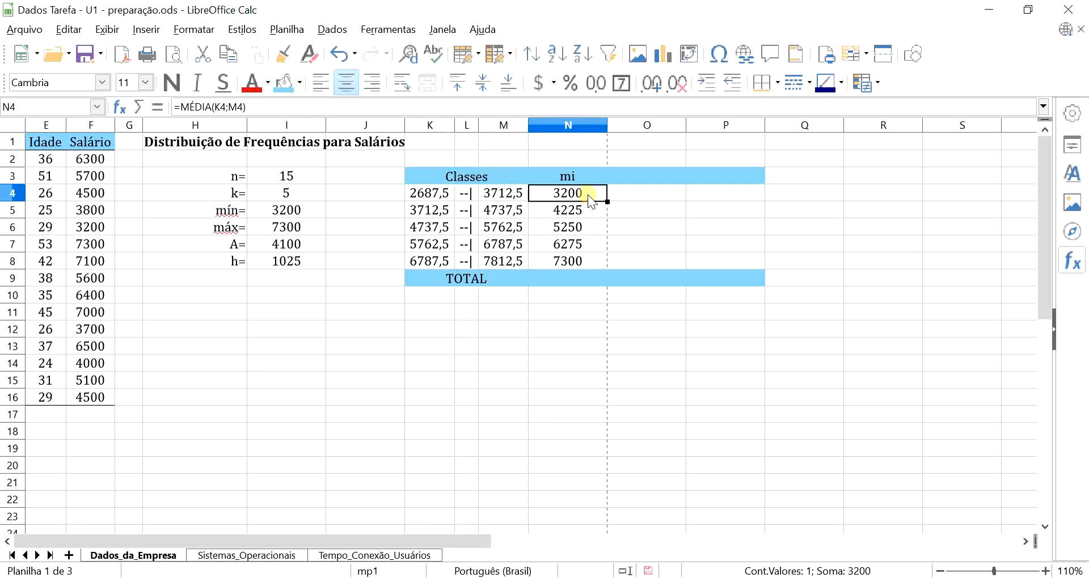
left_click(590, 257)
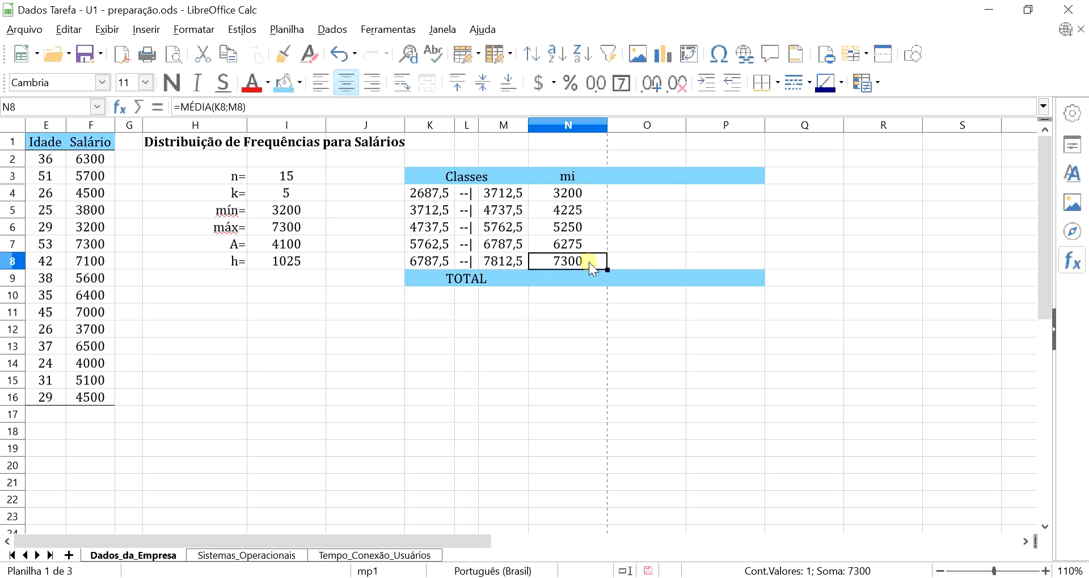
Enter the heading fi in O3, beside the midpoints column, and center it horizontally
left_click(589, 194)
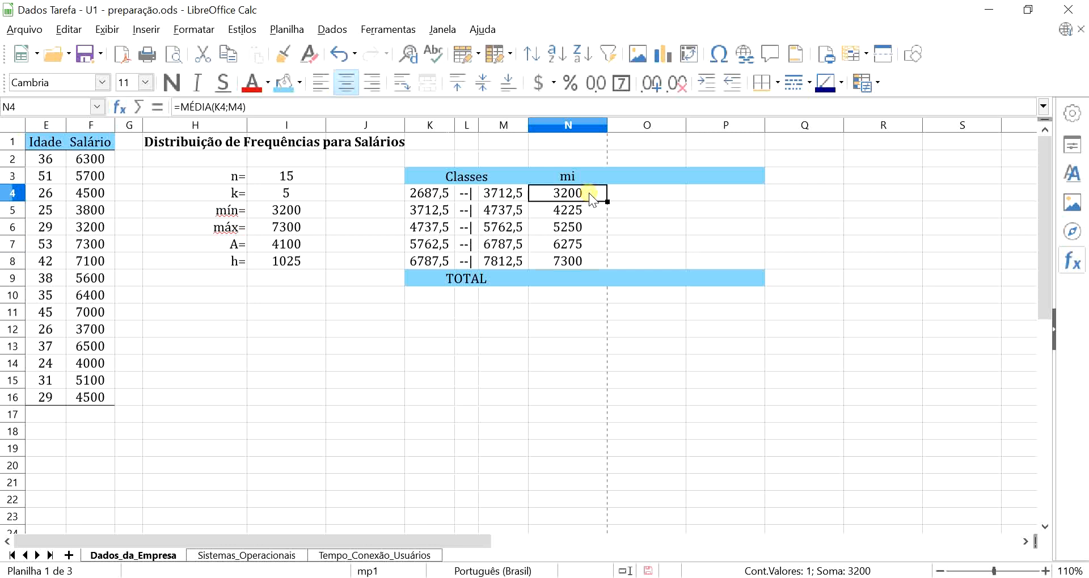
left_click(584, 260)
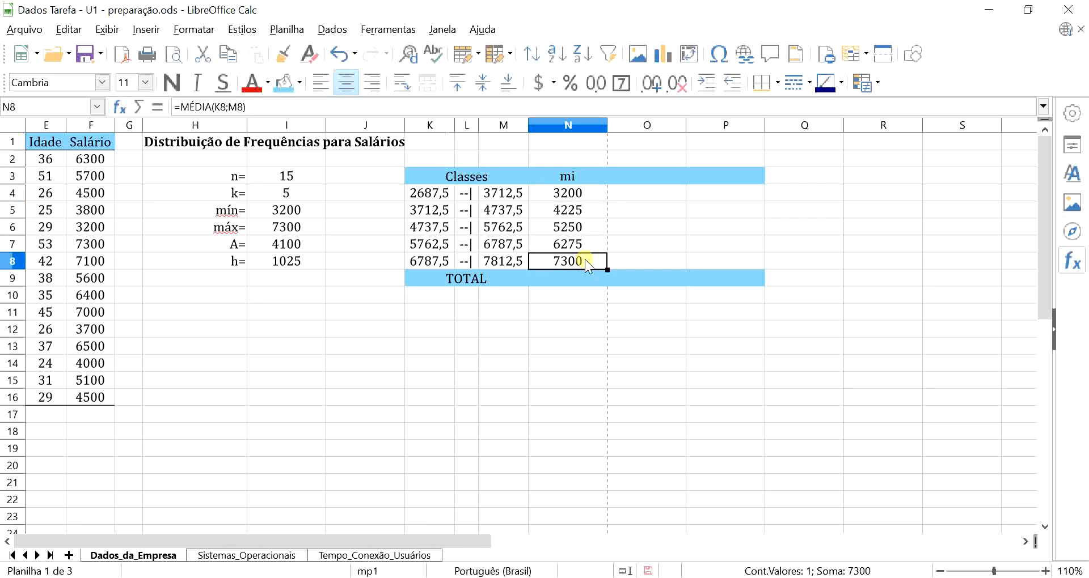
left_click(644, 176)
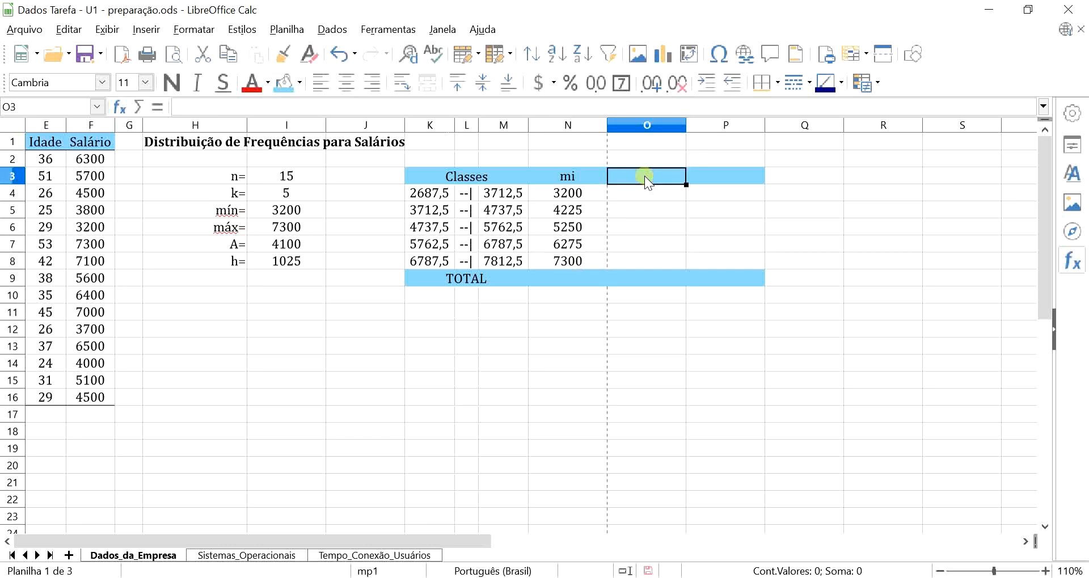
type("fi")
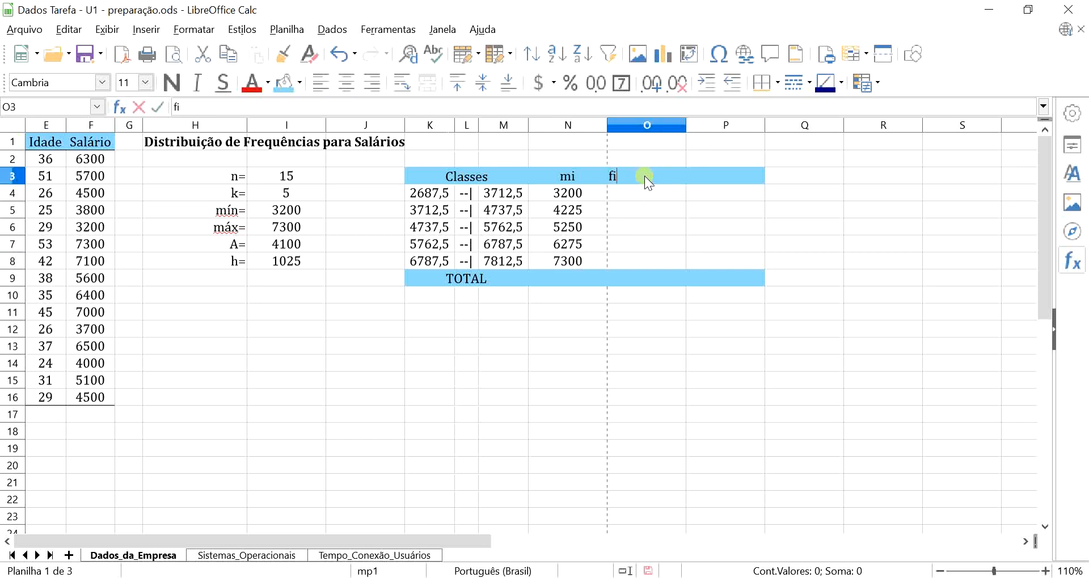
key("Return")
left_click(644, 175)
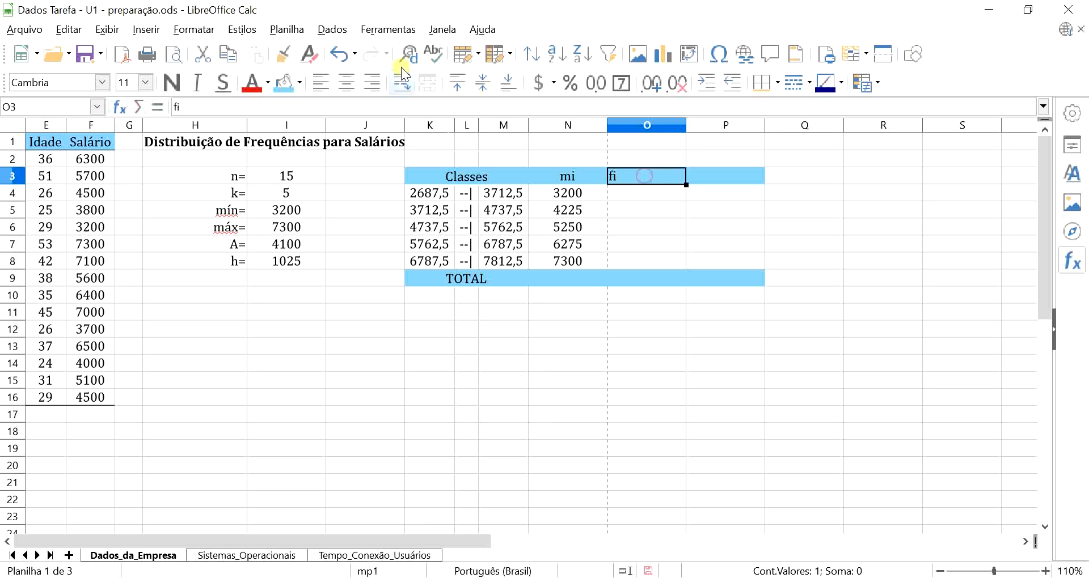
left_click(347, 83)
left_click(676, 211)
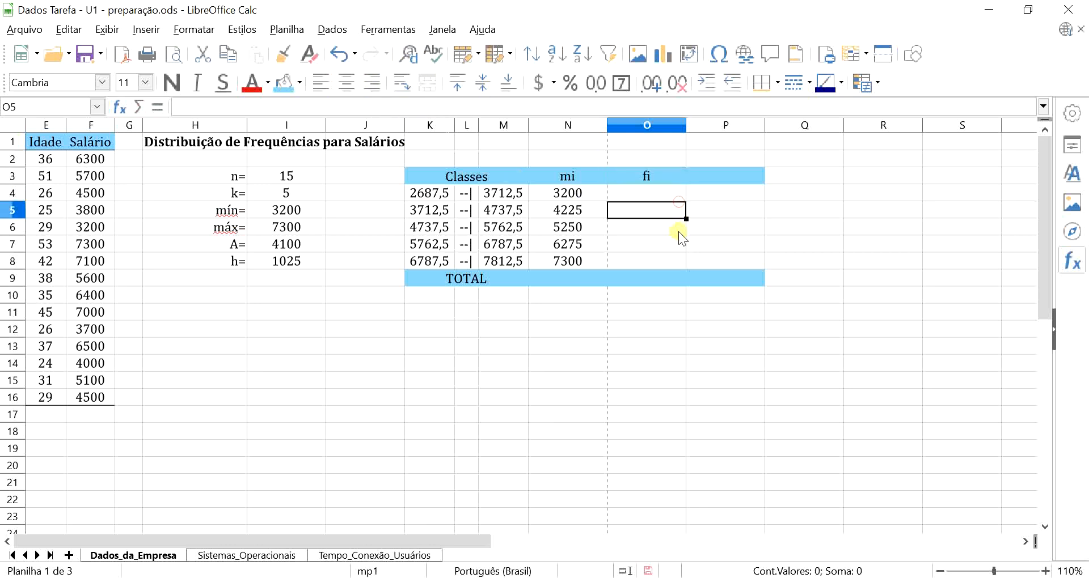
Count the salaries per class in O4:O8 with the array formula =FREQUÊNCIA(F2:F16;M4:M7), and center the frequencies horizontally
left_click_drag(426, 193, 499, 194)
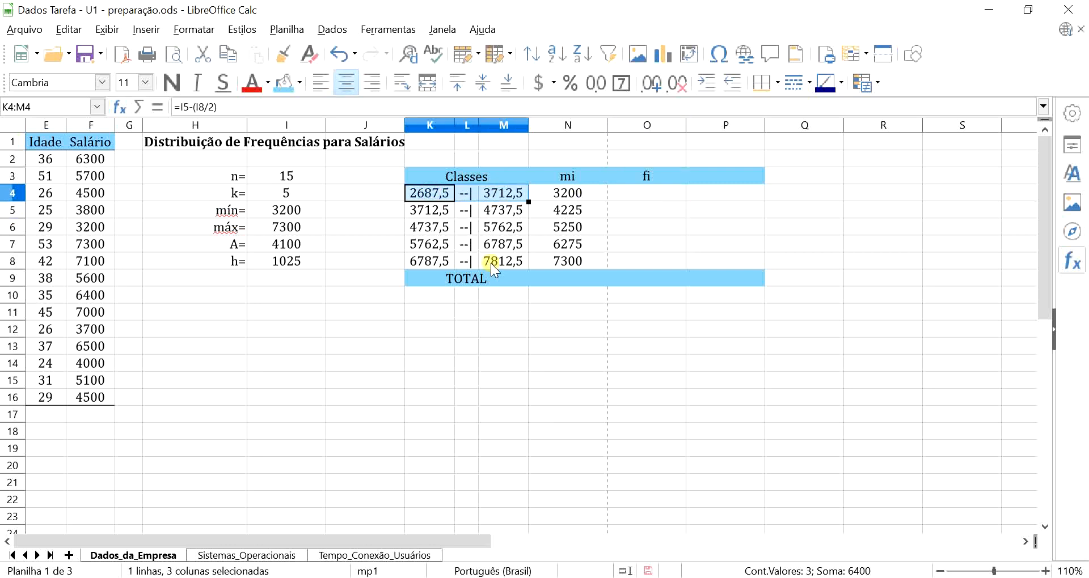
left_click(651, 193)
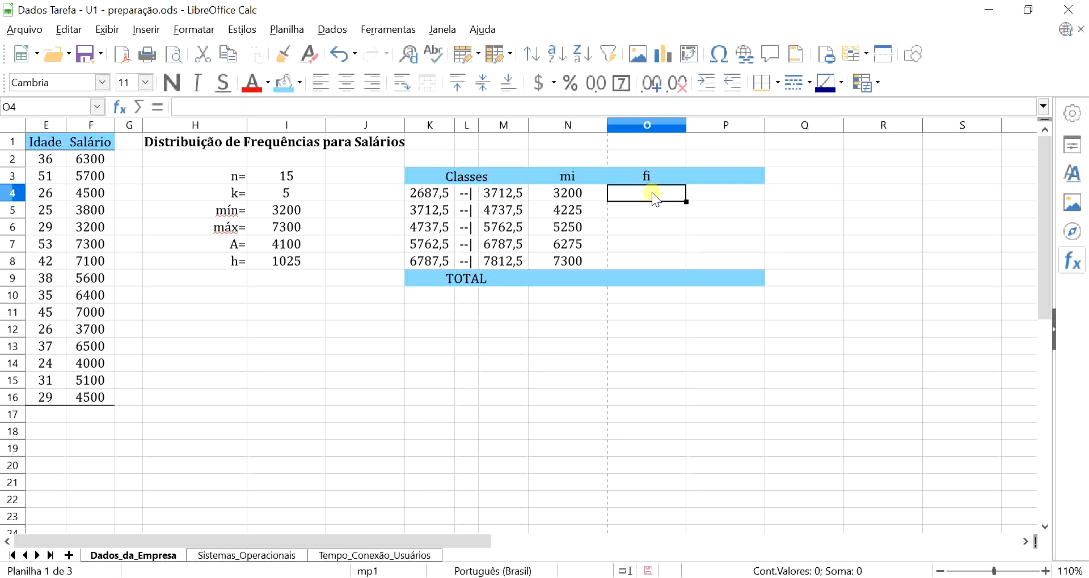
type("=fre")
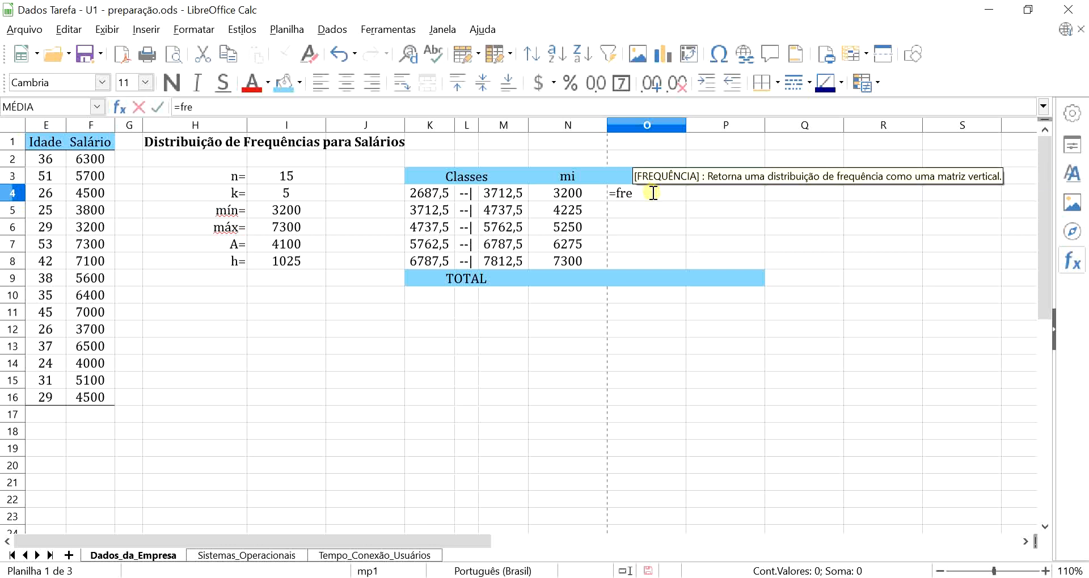
key("Return")
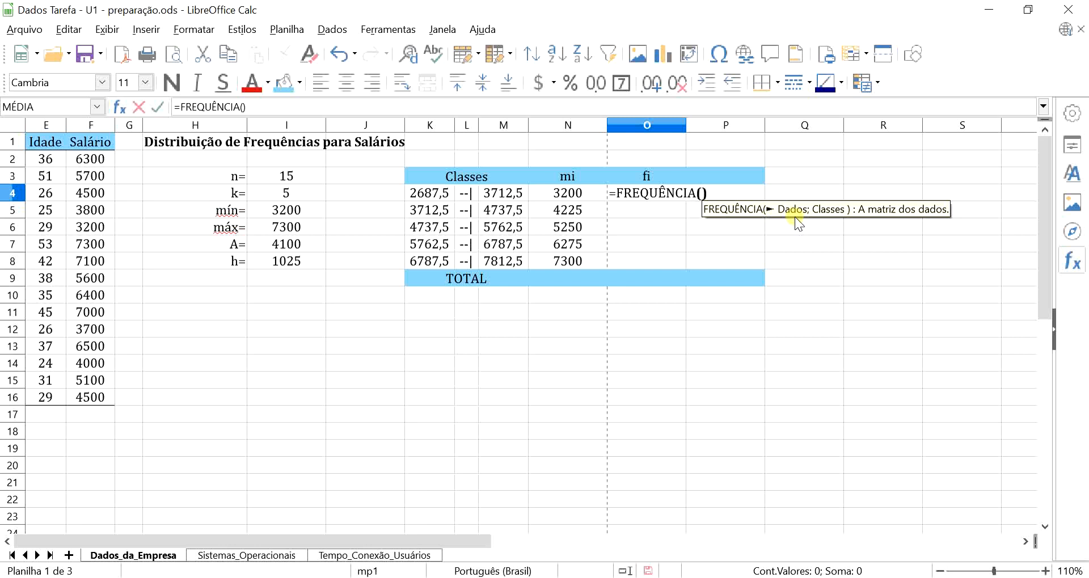
left_click_drag(88, 159, 85, 396)
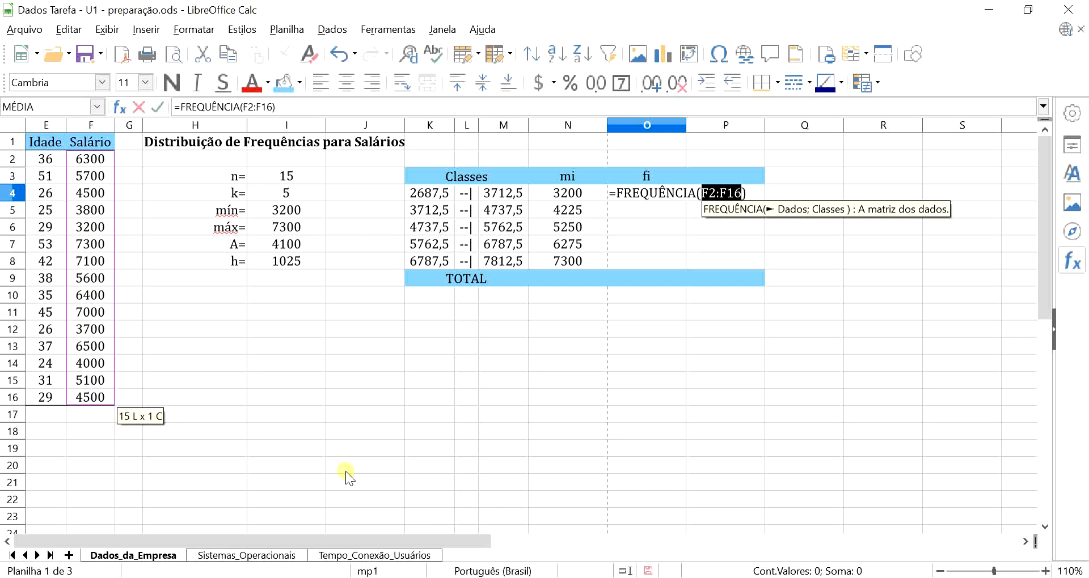
type(";")
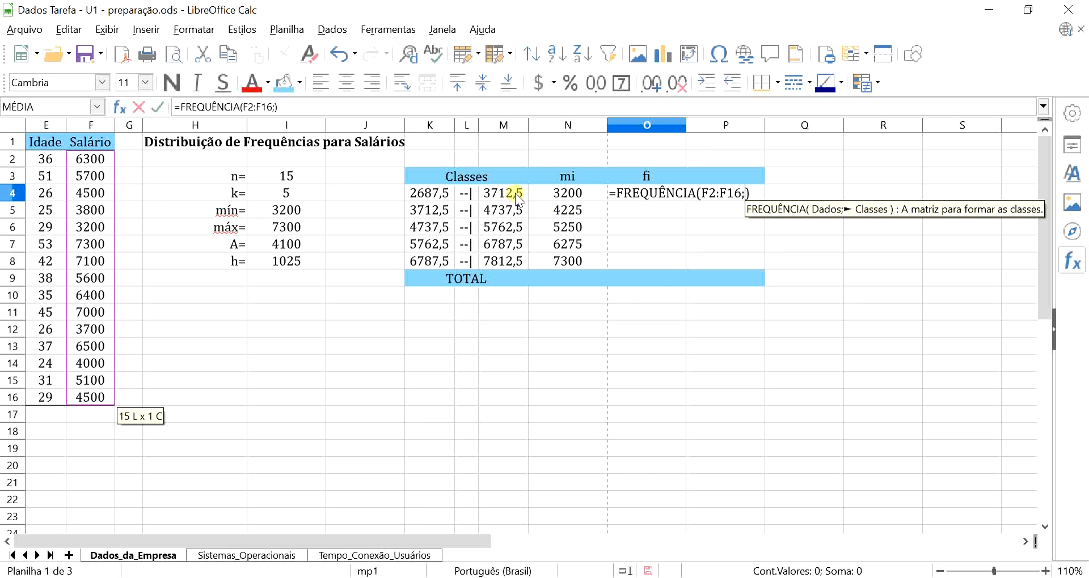
left_click_drag(515, 192, 514, 245)
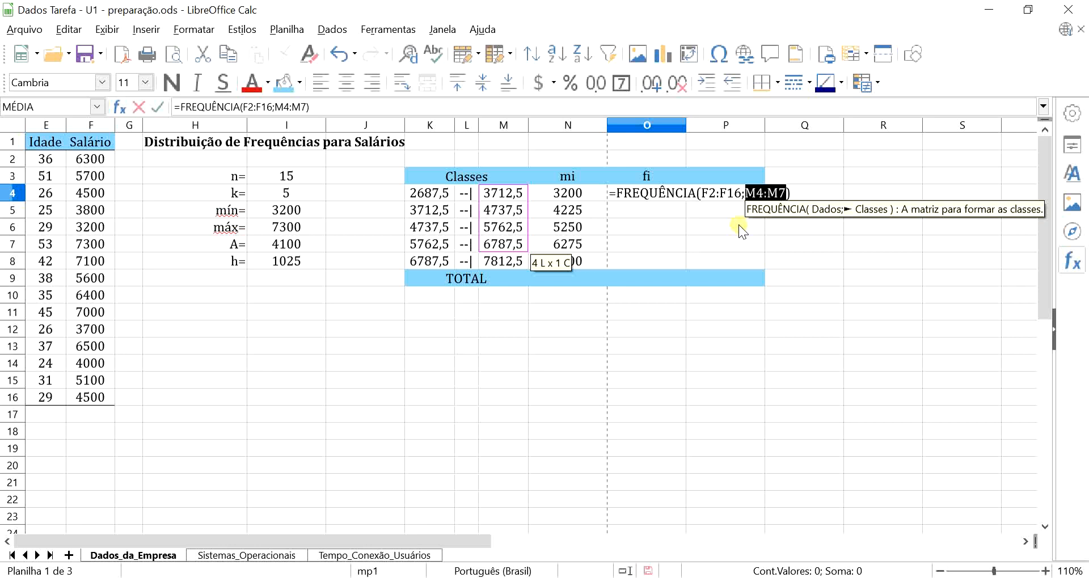
key("ctrl+shift+Return")
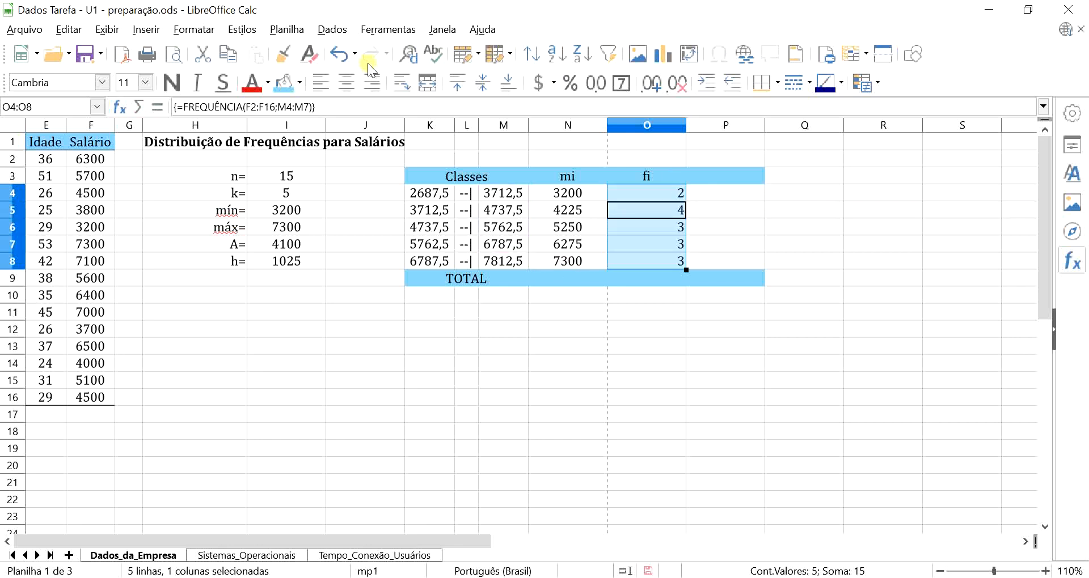
left_click(346, 83)
left_click(667, 254)
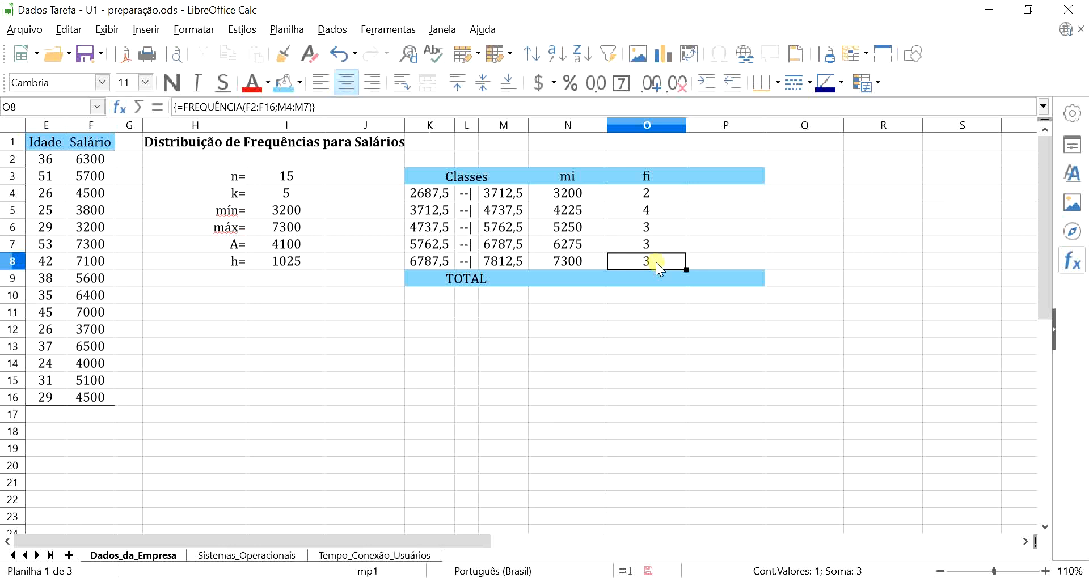
Try to delete the individual cells O6, O8 and O4 of the frequency array
left_click_drag(656, 193, 663, 254)
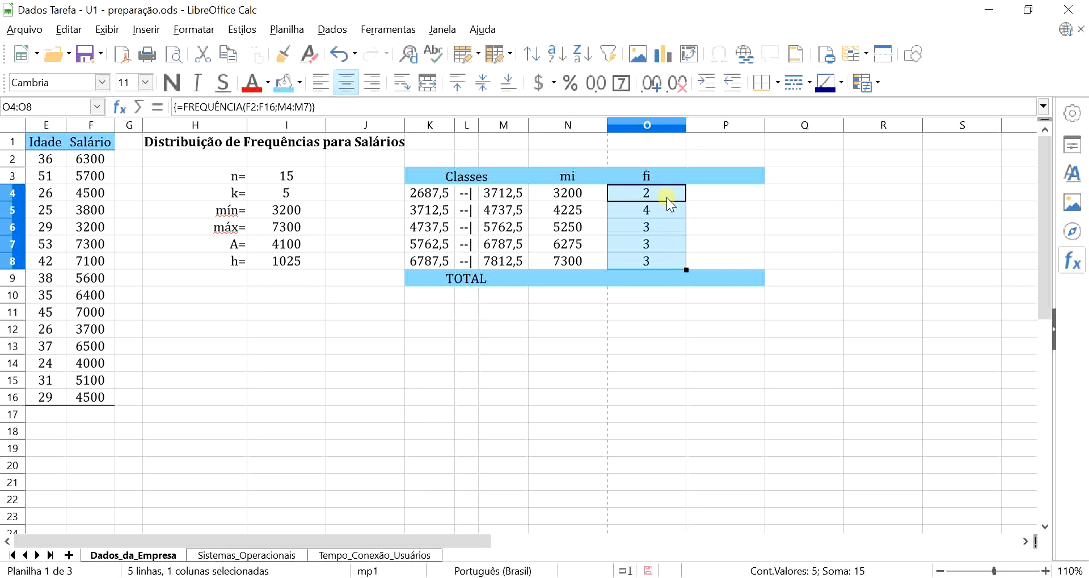
left_click(655, 233)
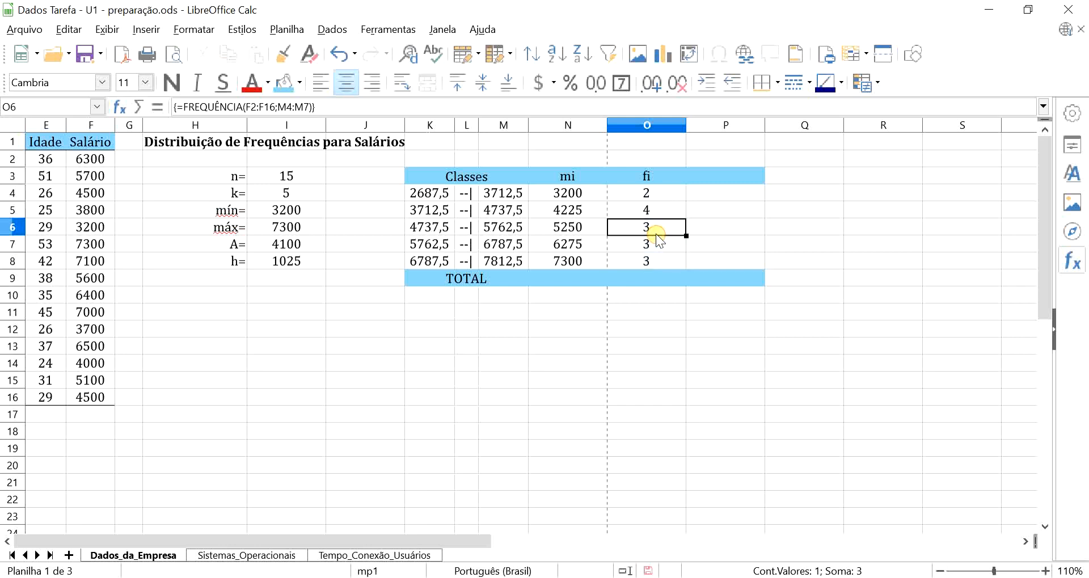
key("Delete")
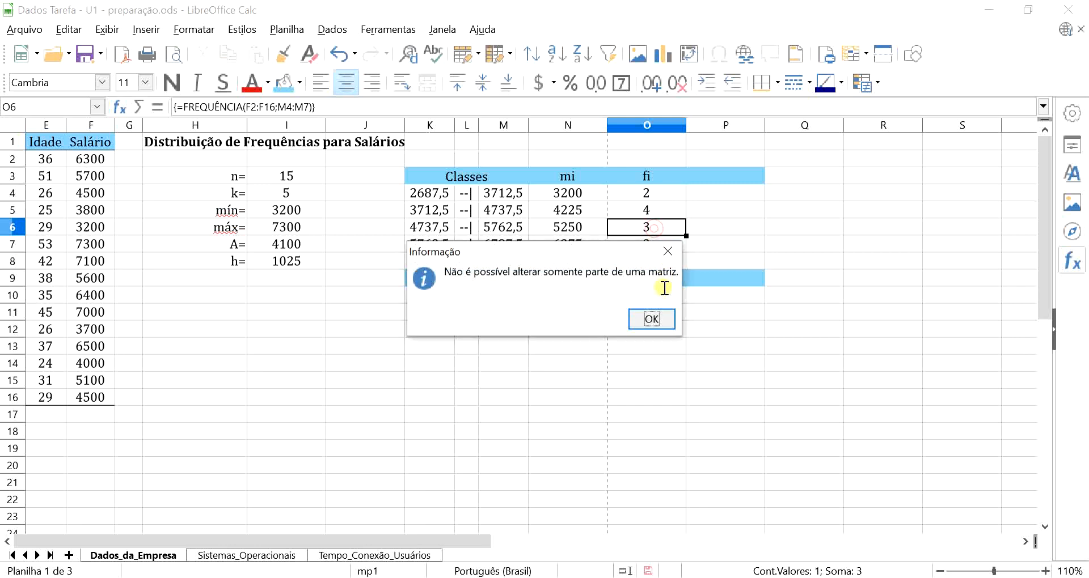
left_click(652, 319)
left_click(641, 263)
key("Delete")
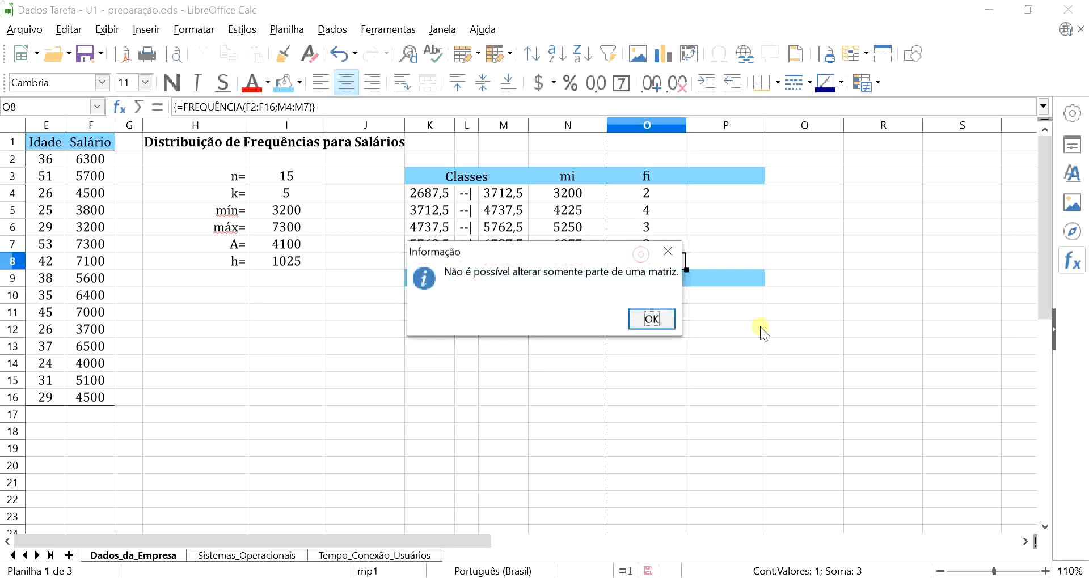
left_click(651, 319)
left_click(650, 190)
key("Delete")
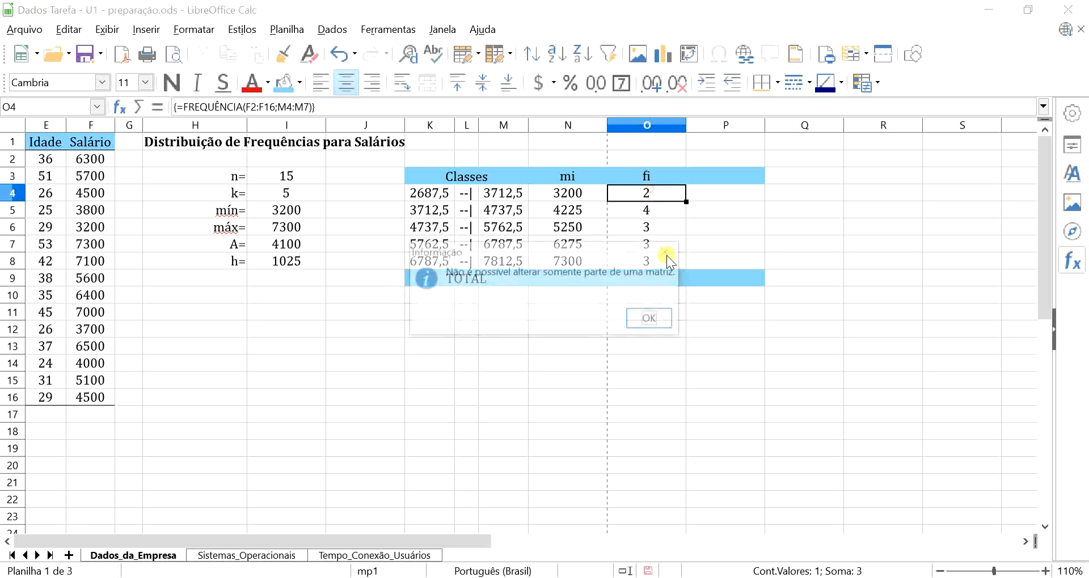
left_click(652, 319)
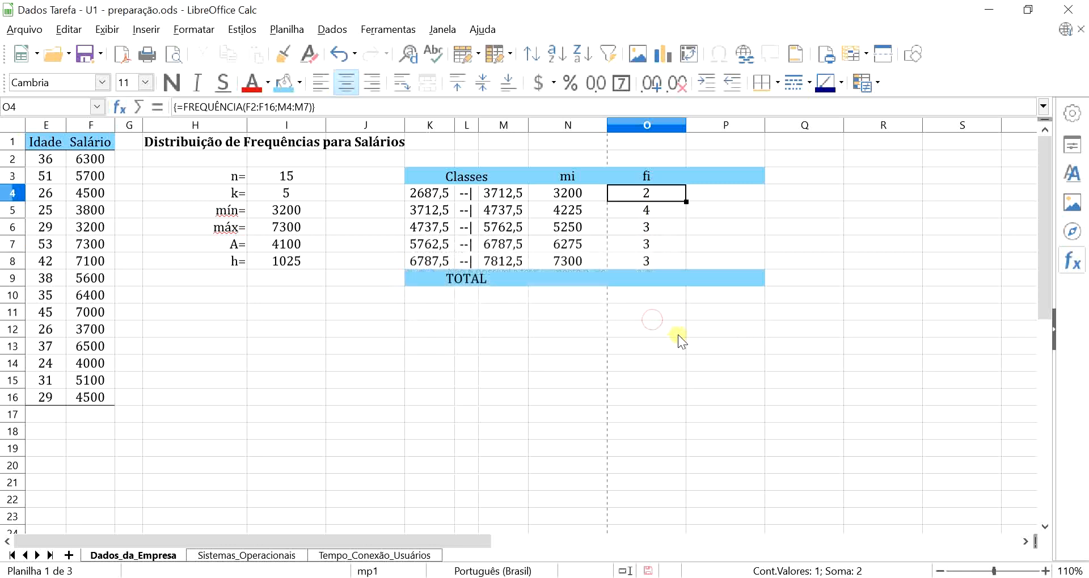
Compare the frequencies in O4 and O8 with the limits of the first and last classes
left_click_drag(425, 193, 502, 199)
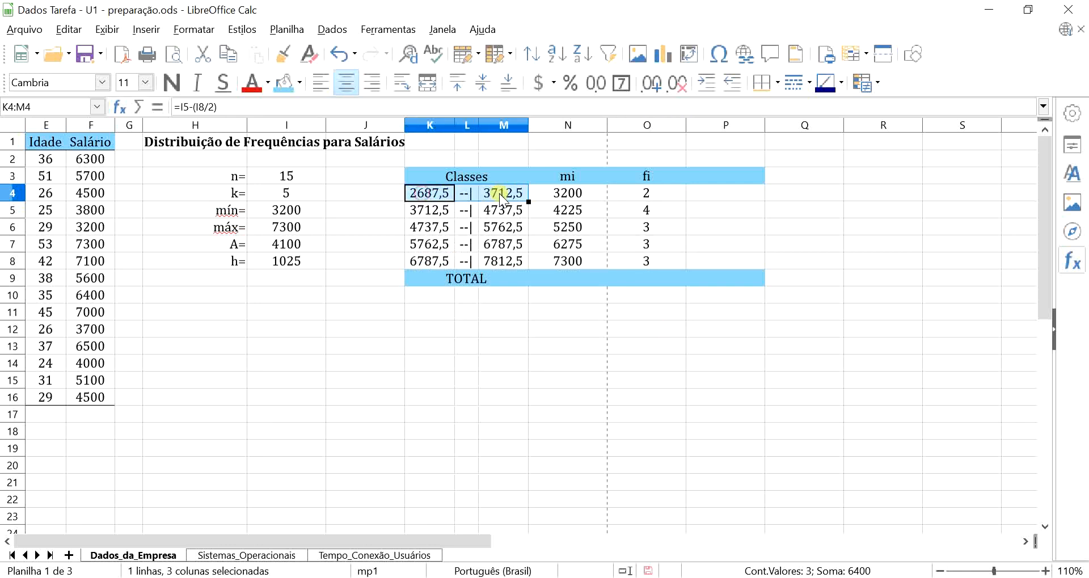
left_click(637, 195)
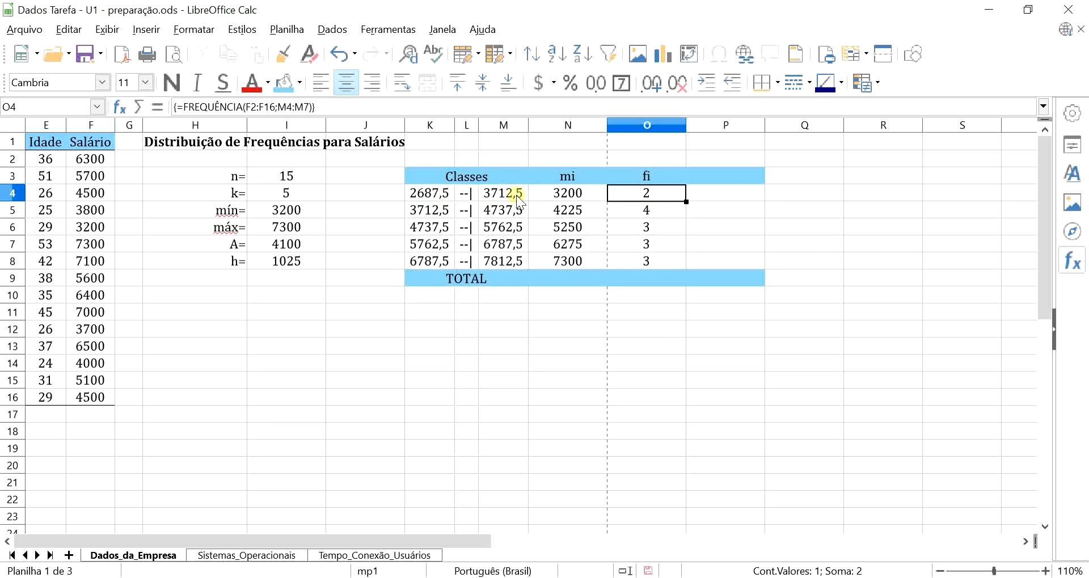
left_click(645, 257)
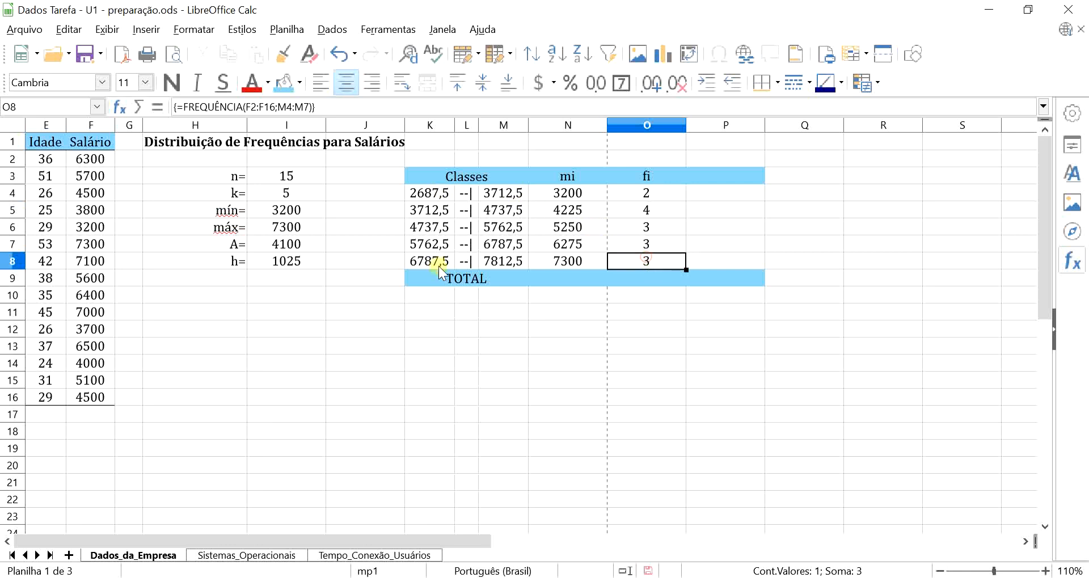
left_click(443, 264)
left_click_drag(443, 260, 499, 262)
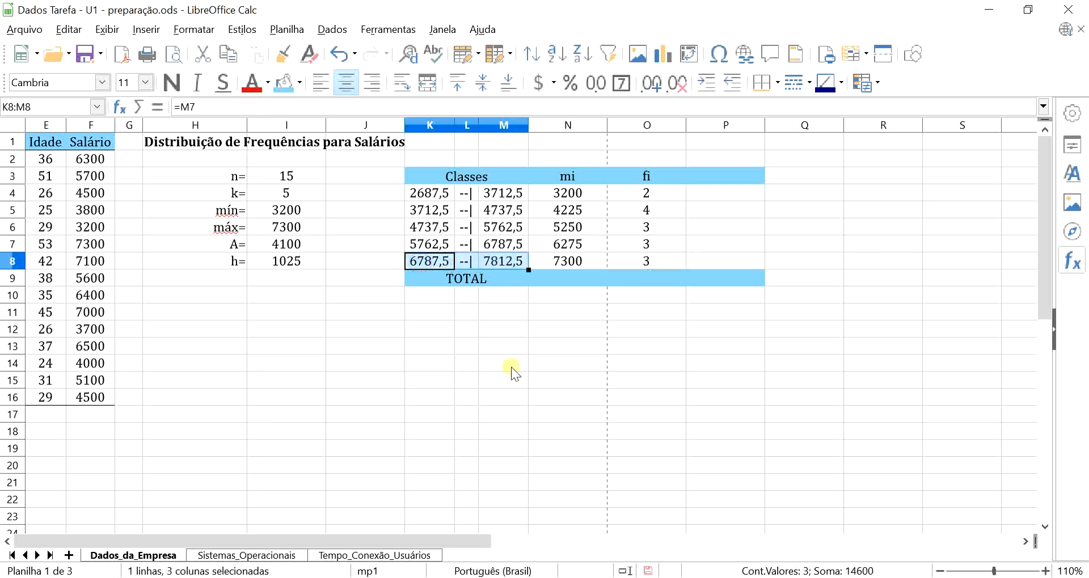
Sum the class frequencies in the TOTAL row at O9 with =SOMA(O4:O8), and center the total horizontally
left_click(641, 278)
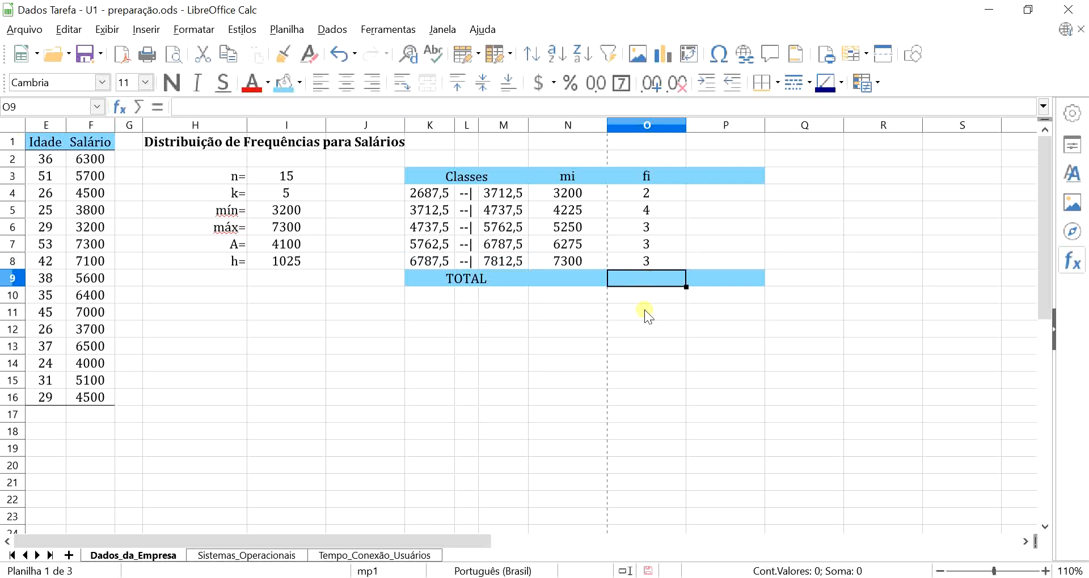
type("=so")
key("Return")
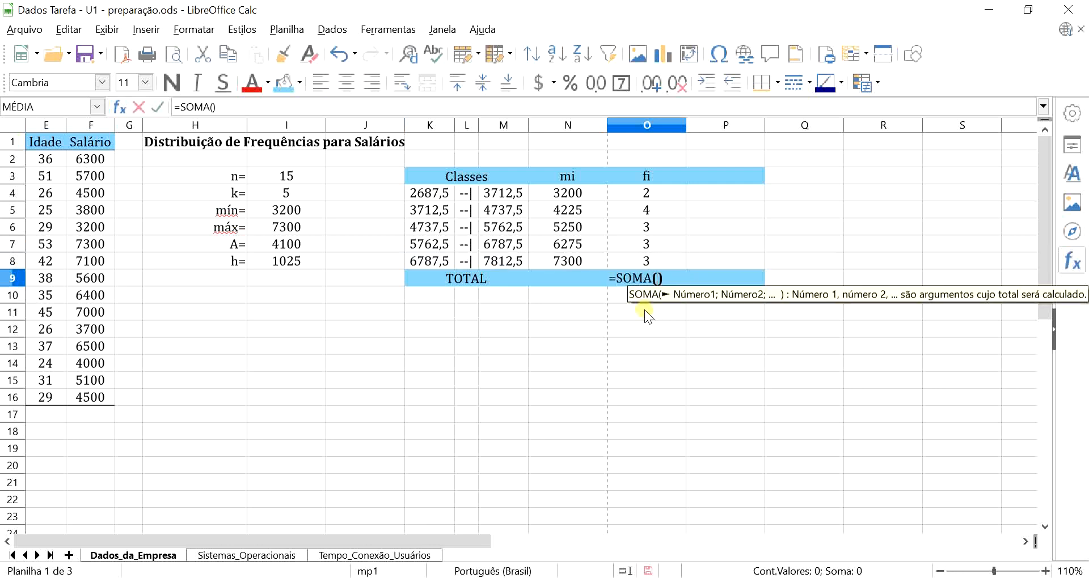
left_click_drag(674, 195, 671, 253)
key("Return")
left_click(648, 283)
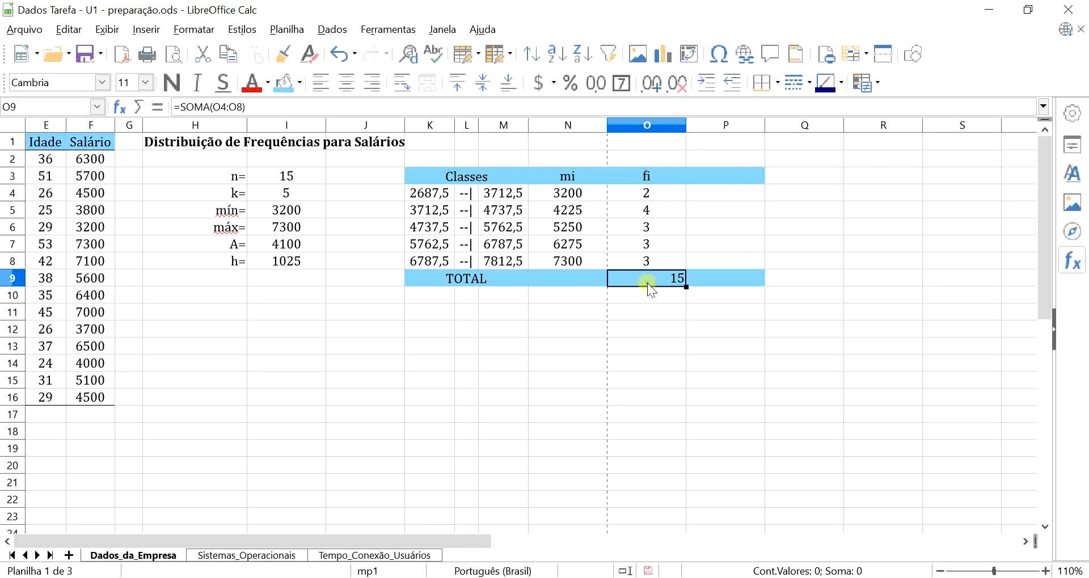
left_click(346, 83)
left_click(689, 348)
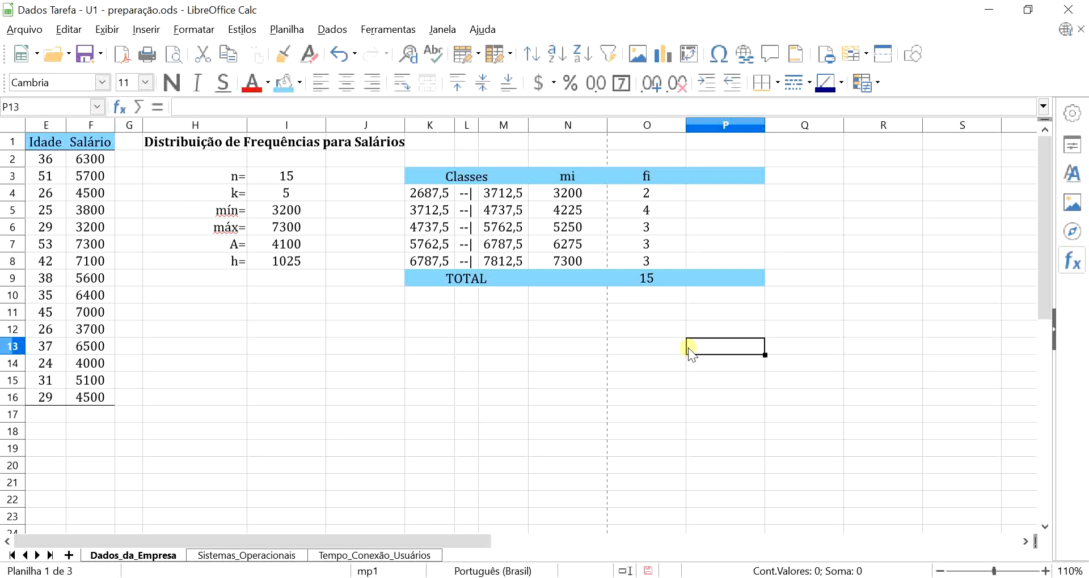
Enter the heading pi in P3, beside the frequencies column
left_click(715, 179)
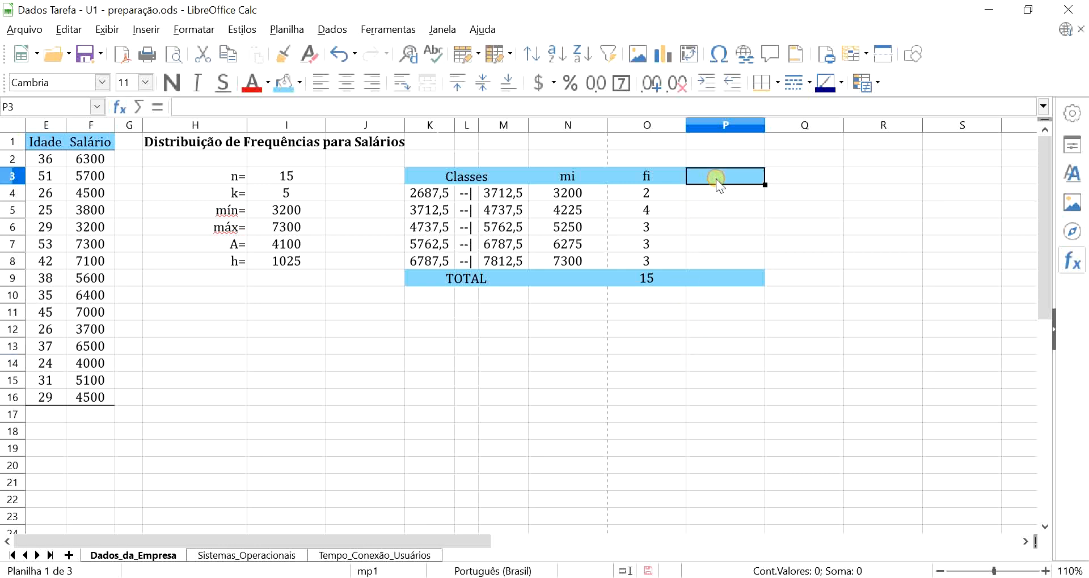
type("pi")
key("Return")
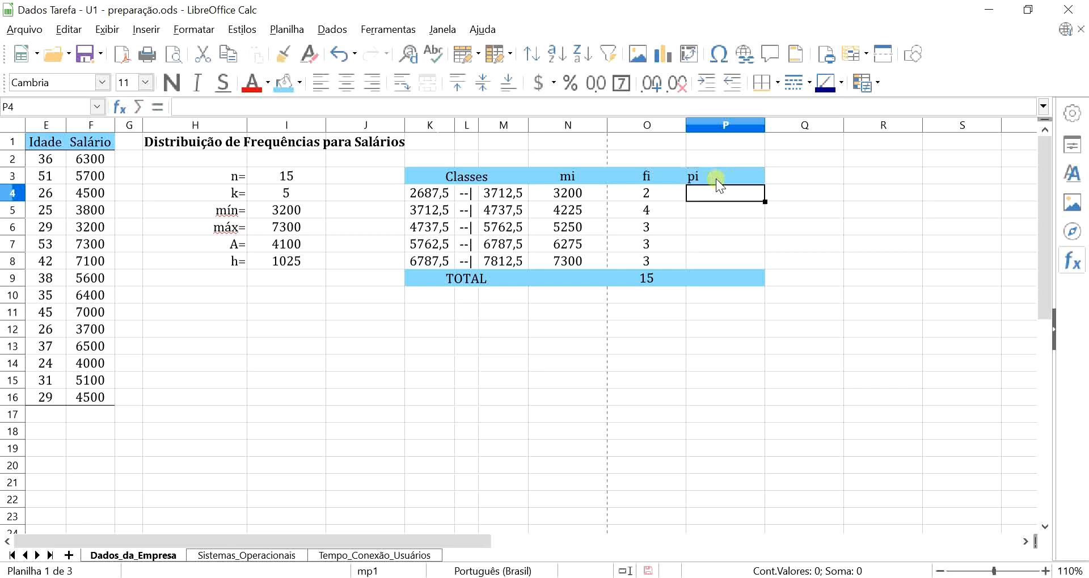
Extend the light blue background across P3:R3 and P9:R9, and center the header cells P3:R3 horizontally
left_click_drag(716, 178, 878, 172)
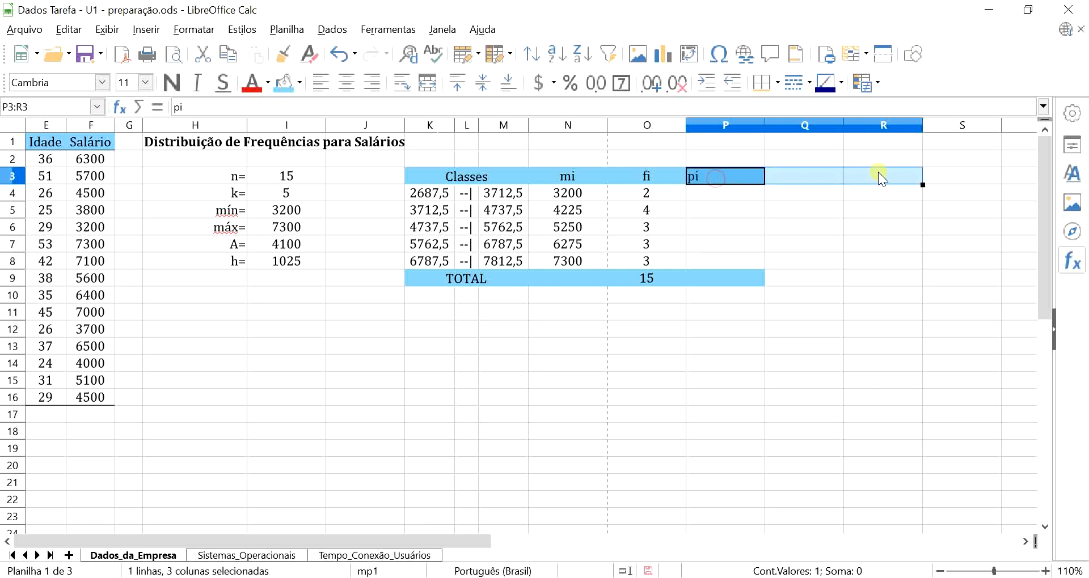
left_click(285, 83)
left_click(346, 83)
left_click(748, 278)
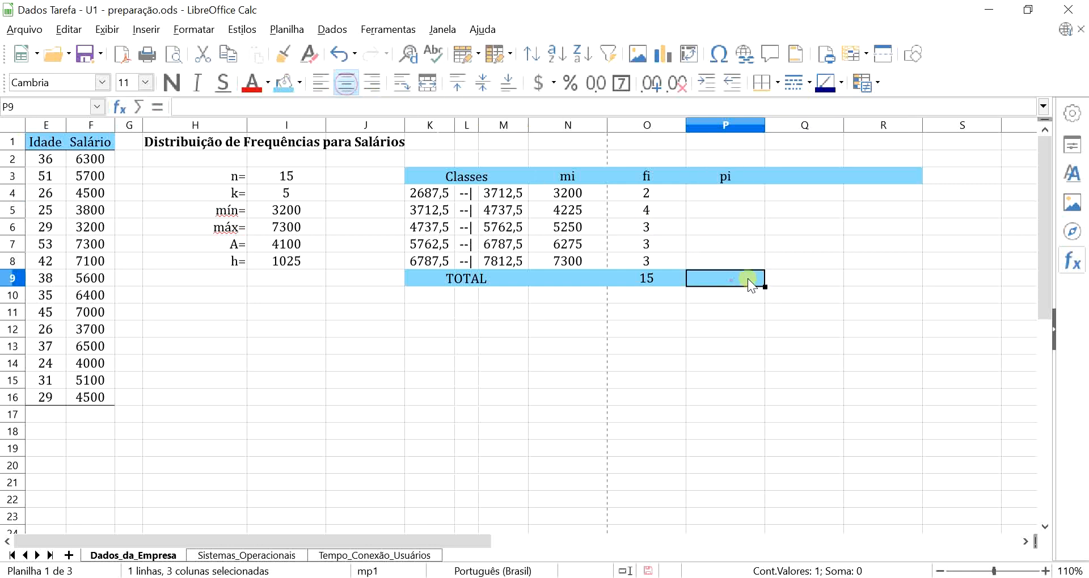
left_click_drag(748, 278, 880, 275)
left_click(284, 83)
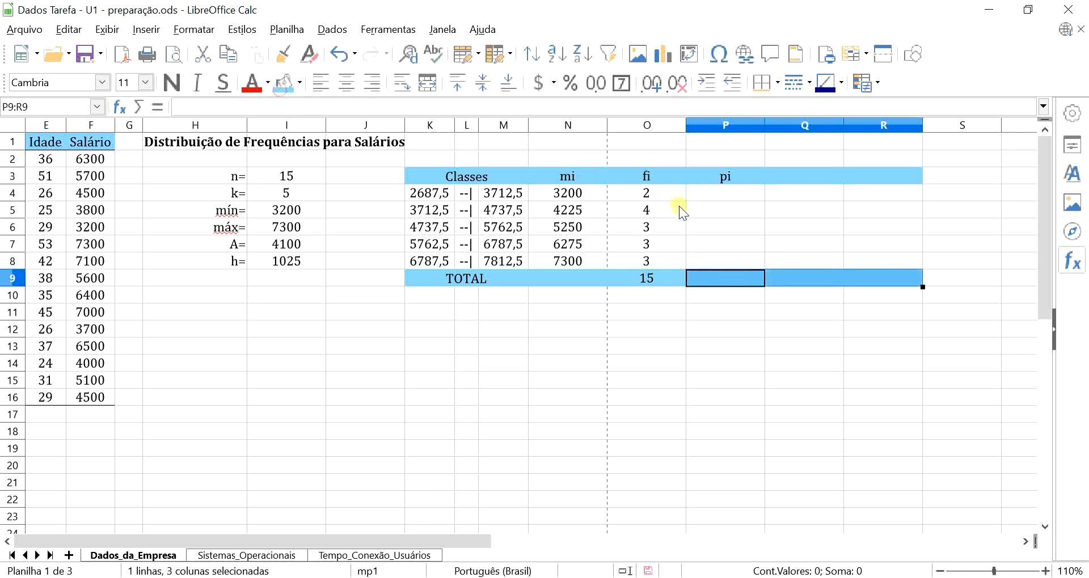
Calculate the relative frequencies in the pi column with =O4/$O$9 in P4, and fill the formula down to P8
left_click(703, 197)
type("=")
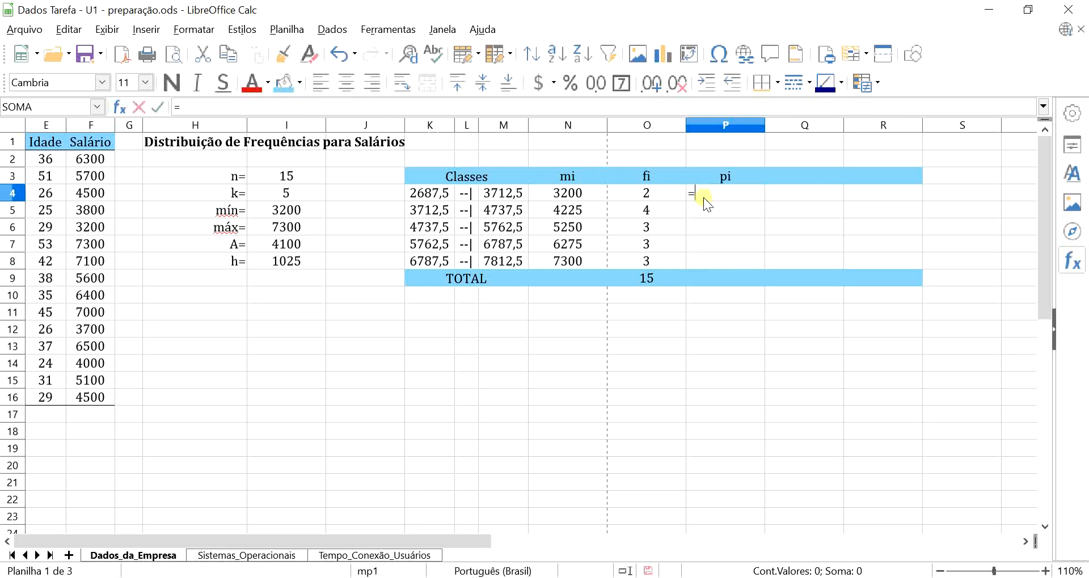
left_click(641, 192)
type("/")
left_click(646, 276)
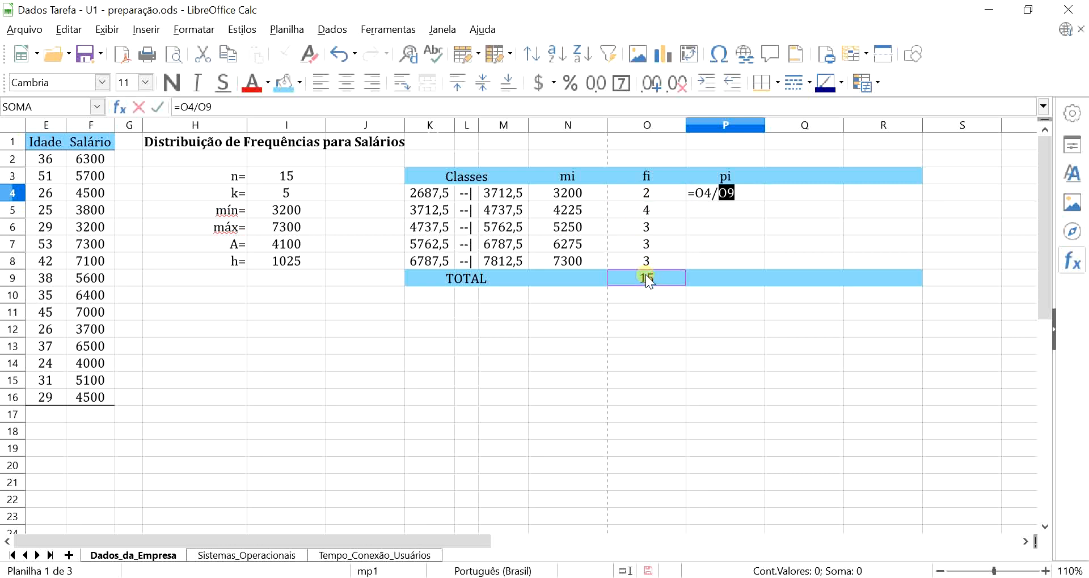
key("F4")
key("Return")
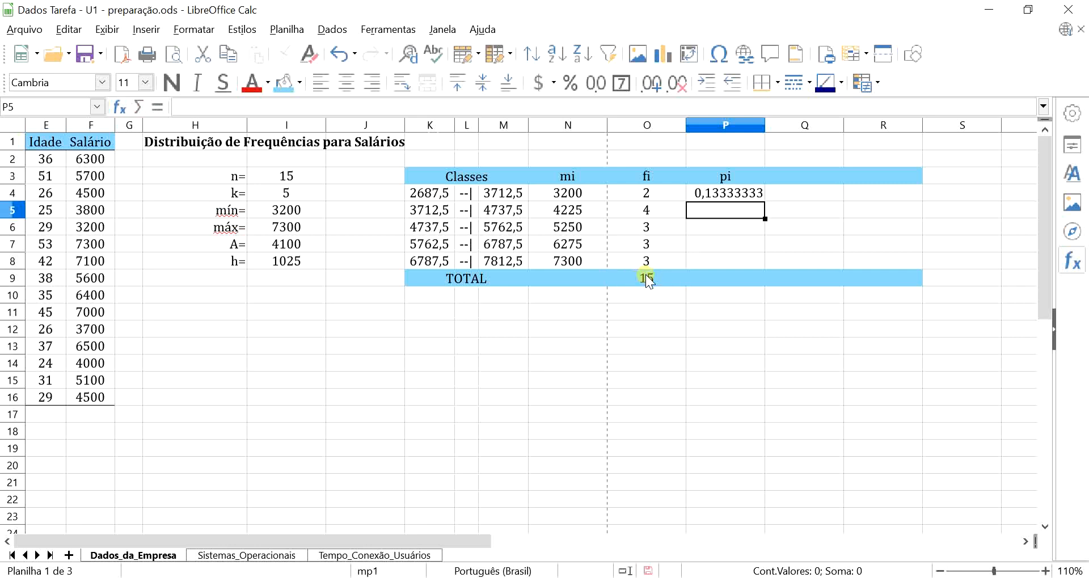
left_click(740, 191)
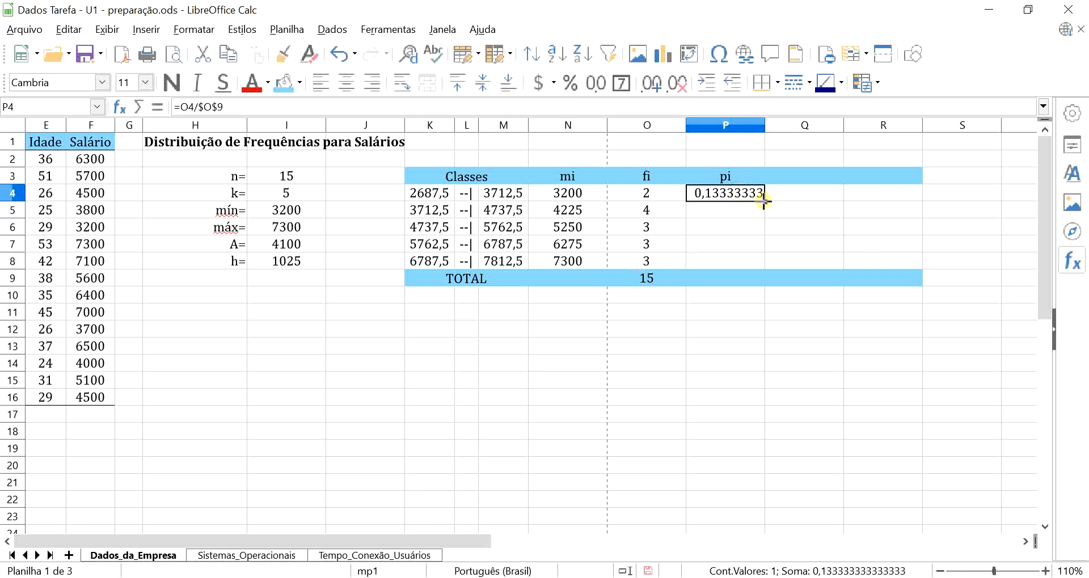
left_click_drag(764, 201, 759, 263)
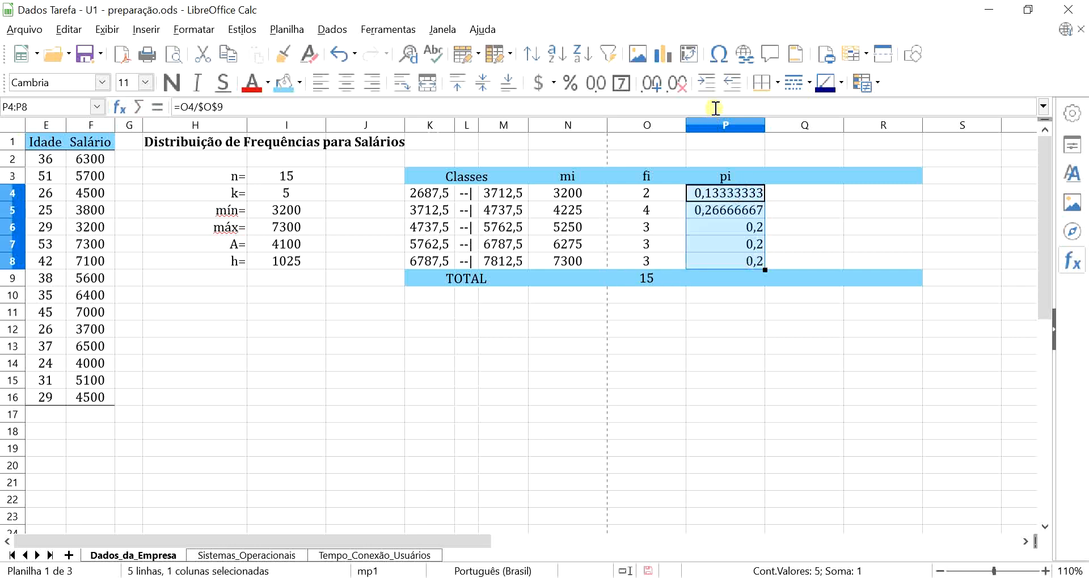
Format the relative frequencies in P4:P8 with four decimal places and center them horizontally
left_click(653, 85)
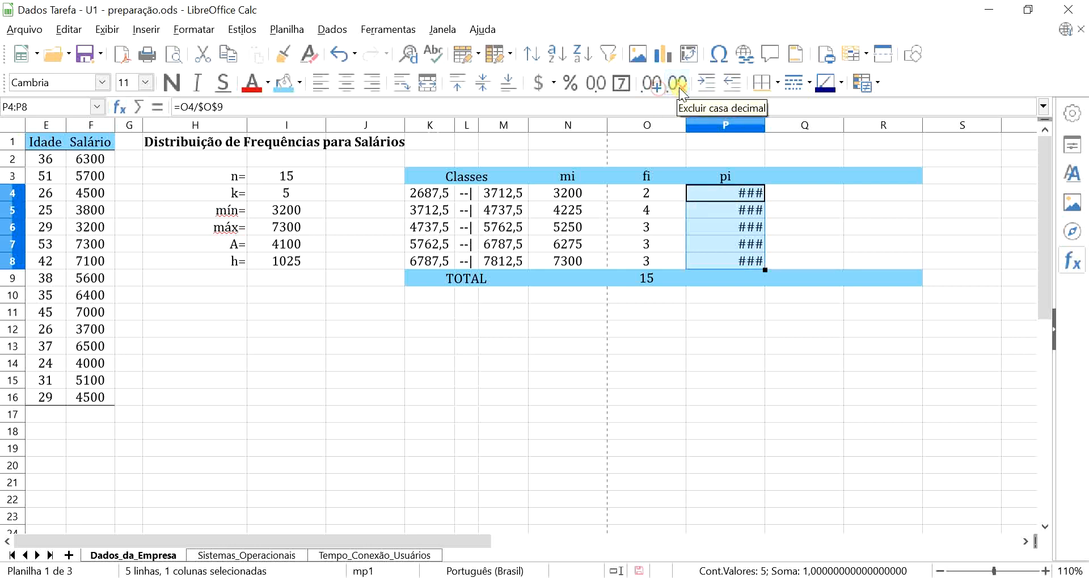
left_click(683, 94)
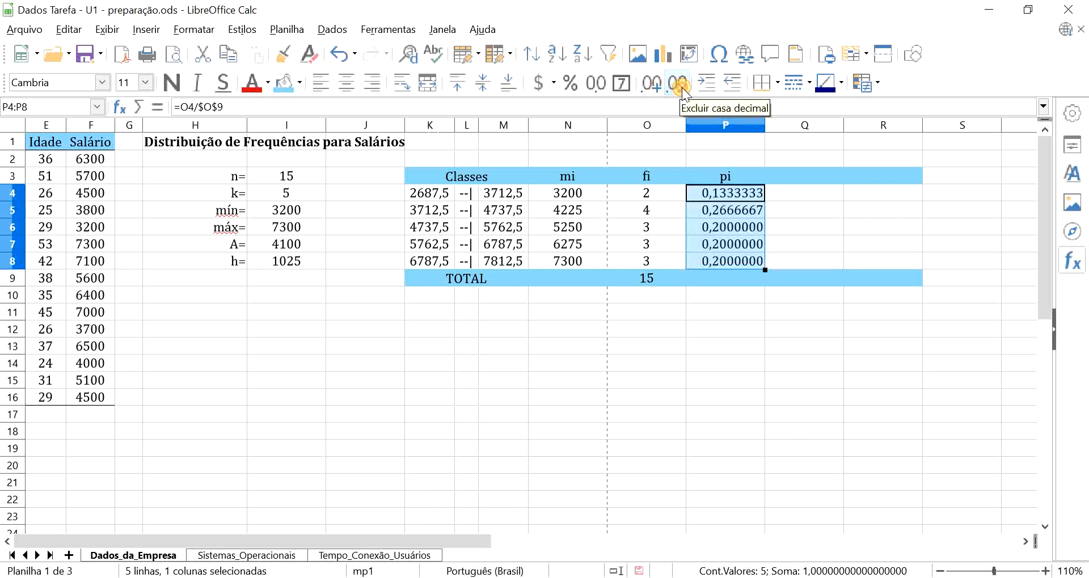
left_click(683, 92)
left_click(683, 92)
left_click(683, 93)
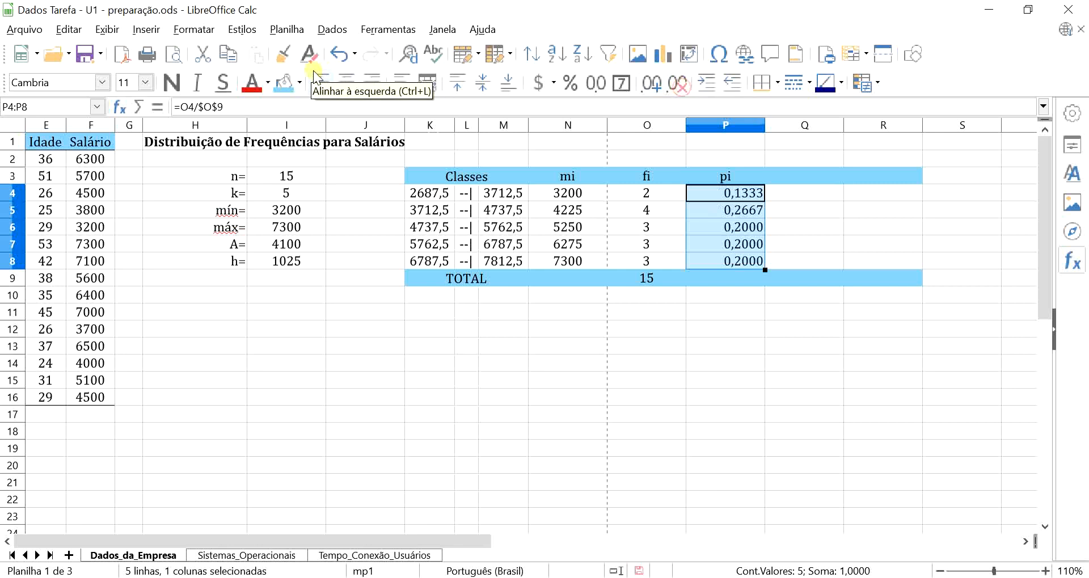
left_click(346, 83)
Copy the sum formula from O9 across to P9 to total the pi column
left_click(669, 283)
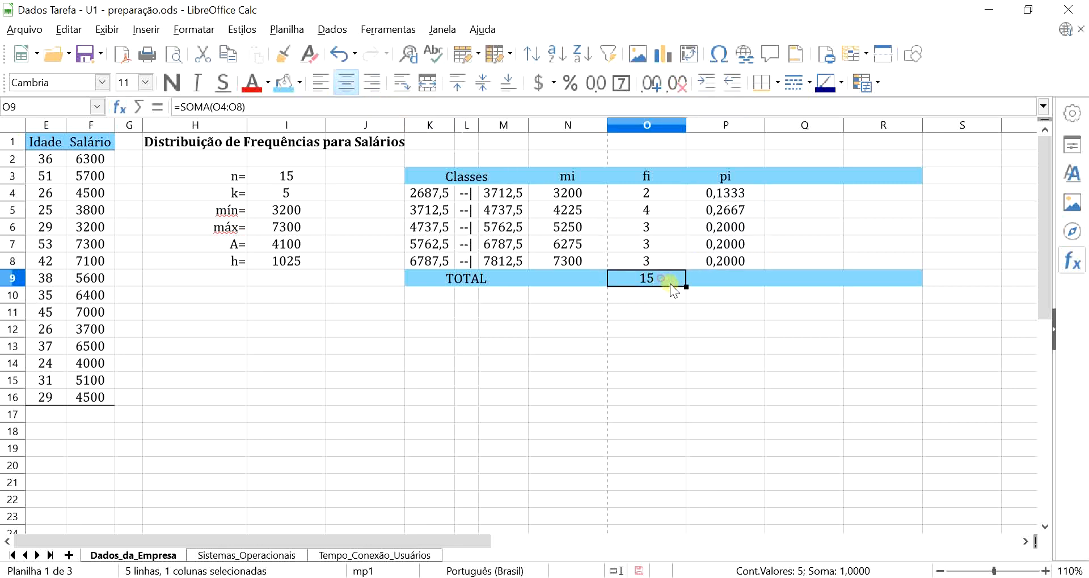
left_click_drag(687, 285, 728, 285)
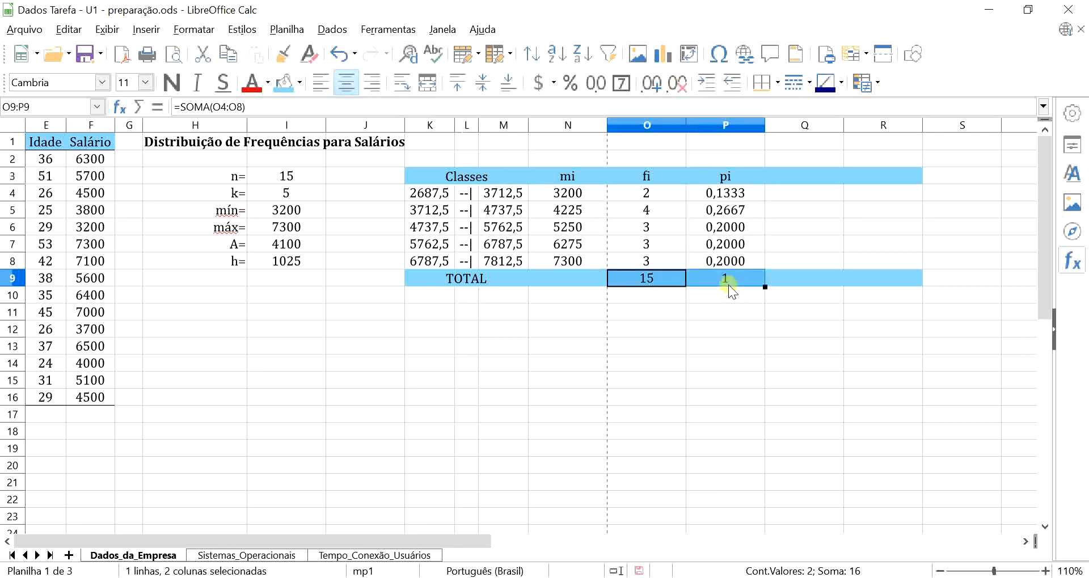
left_click(728, 285)
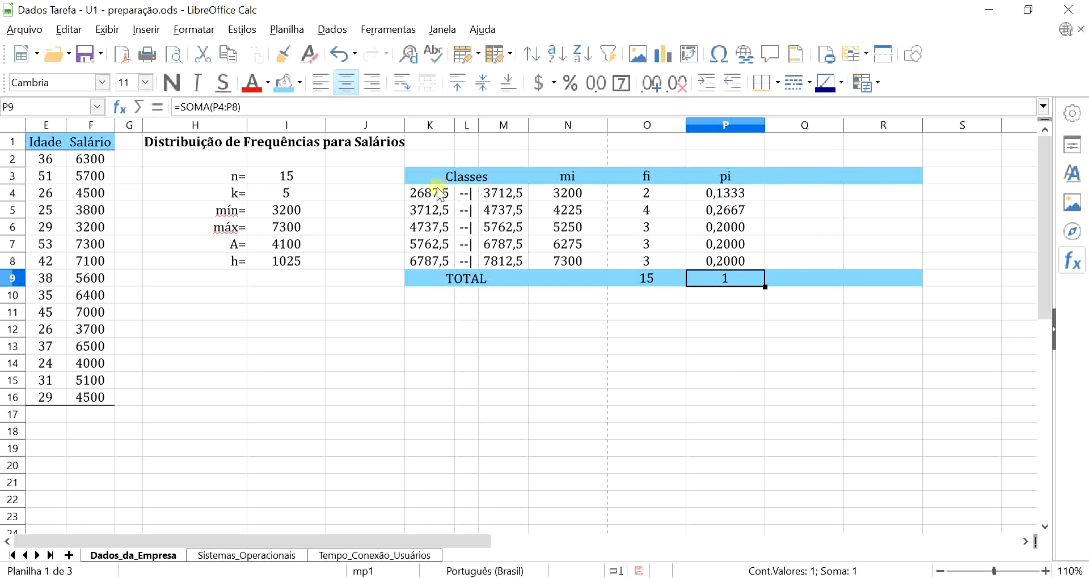
left_click_drag(429, 193, 497, 194)
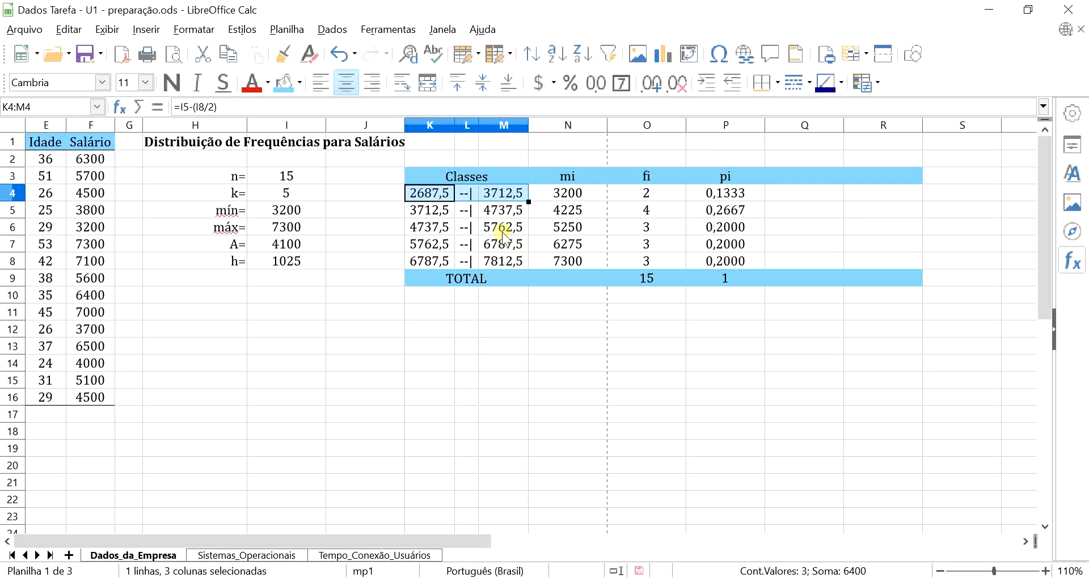
left_click_drag(504, 232, 503, 262)
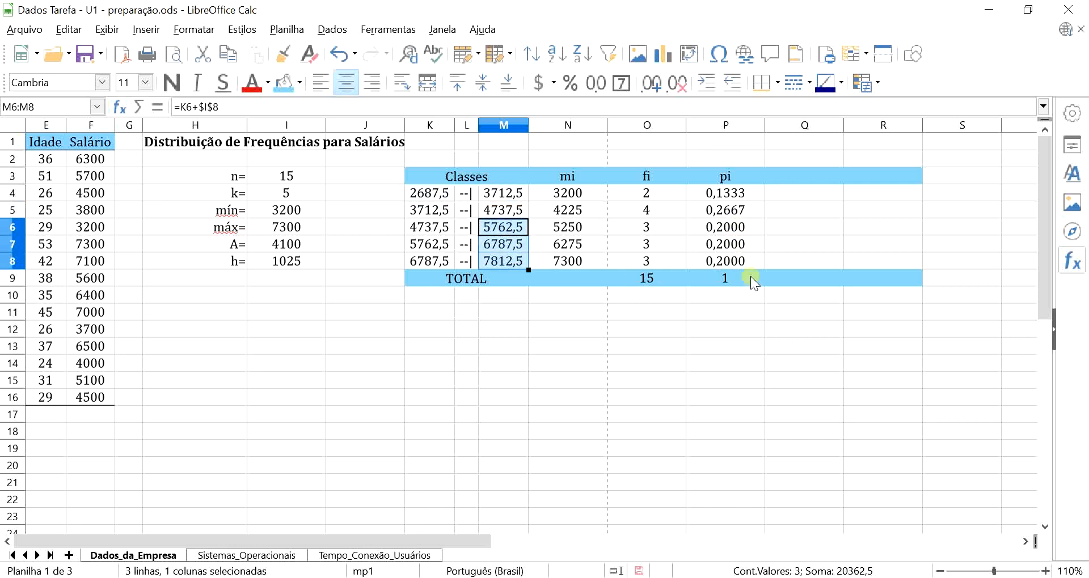
left_click(787, 264)
Enter the headings Fi in Q3 and Pi in R3, beside the pi column
left_click(801, 179)
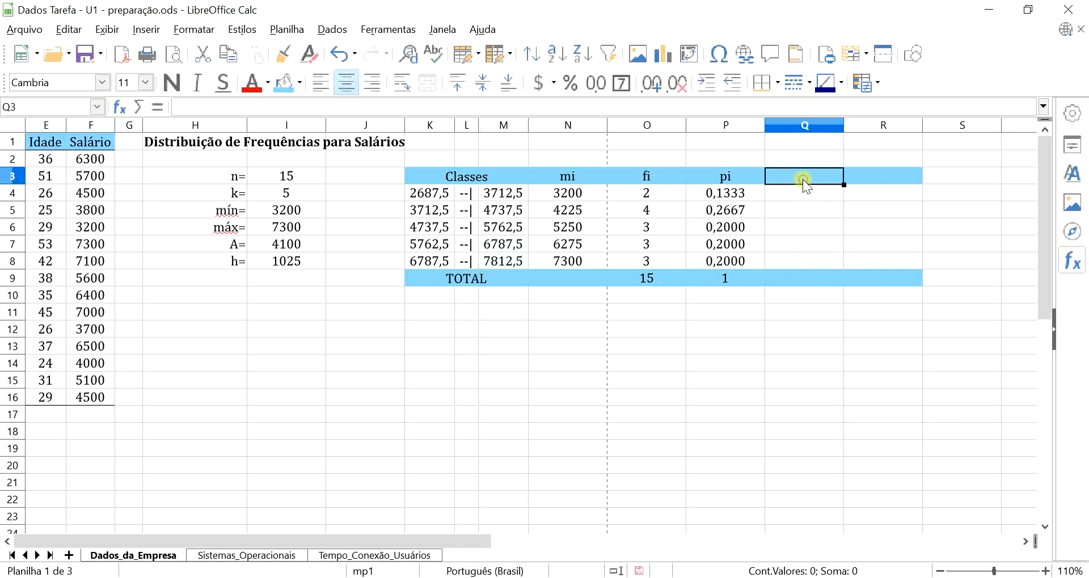
type("F")
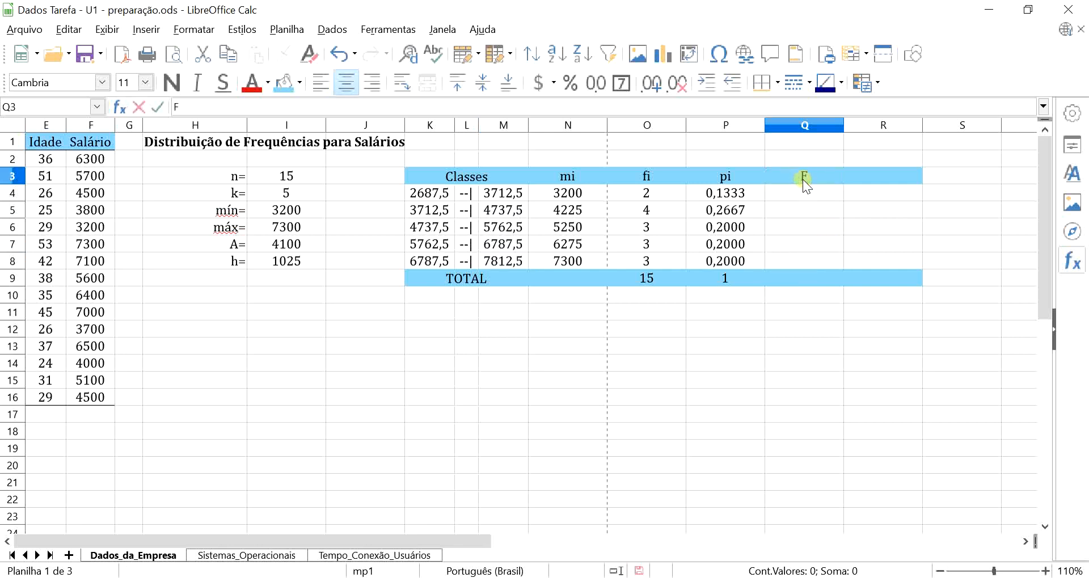
type("i")
key("Tab")
type("Pi")
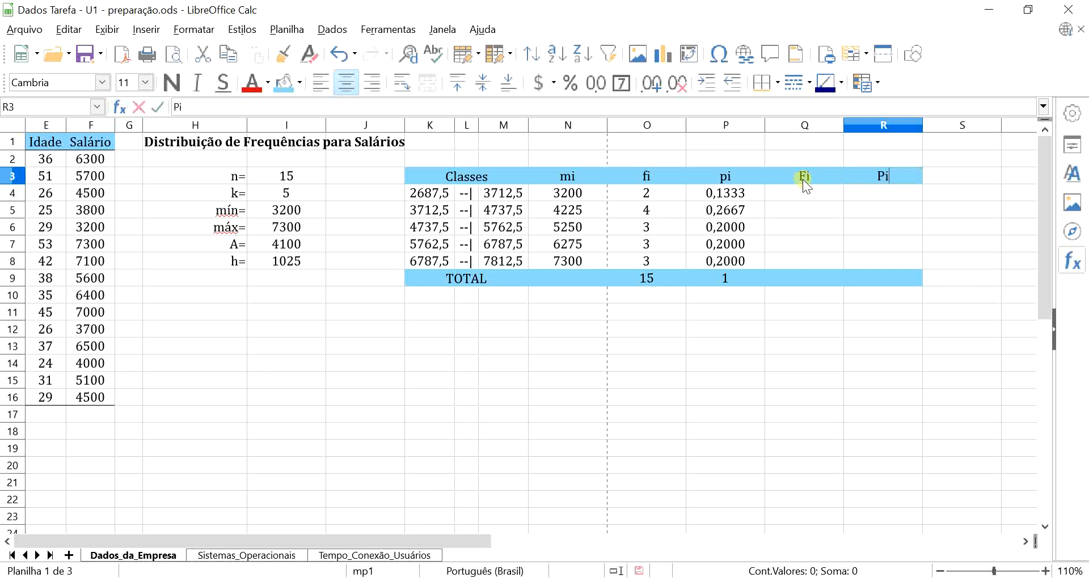
key("Return")
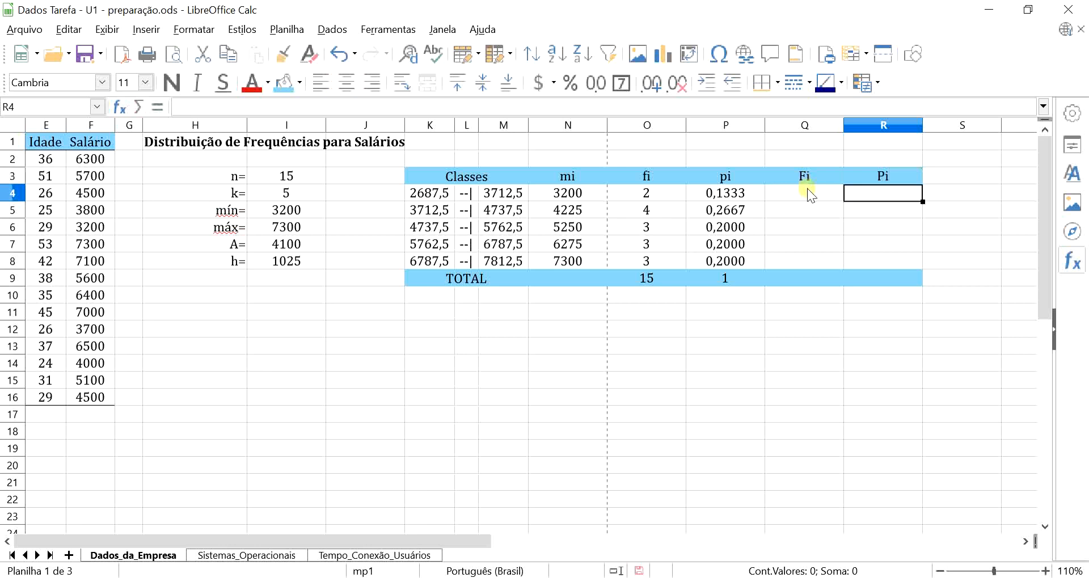
Set the first cumulative frequency in Q4 to =O4, and center the cells Q4:R8 horizontally
left_click(806, 188)
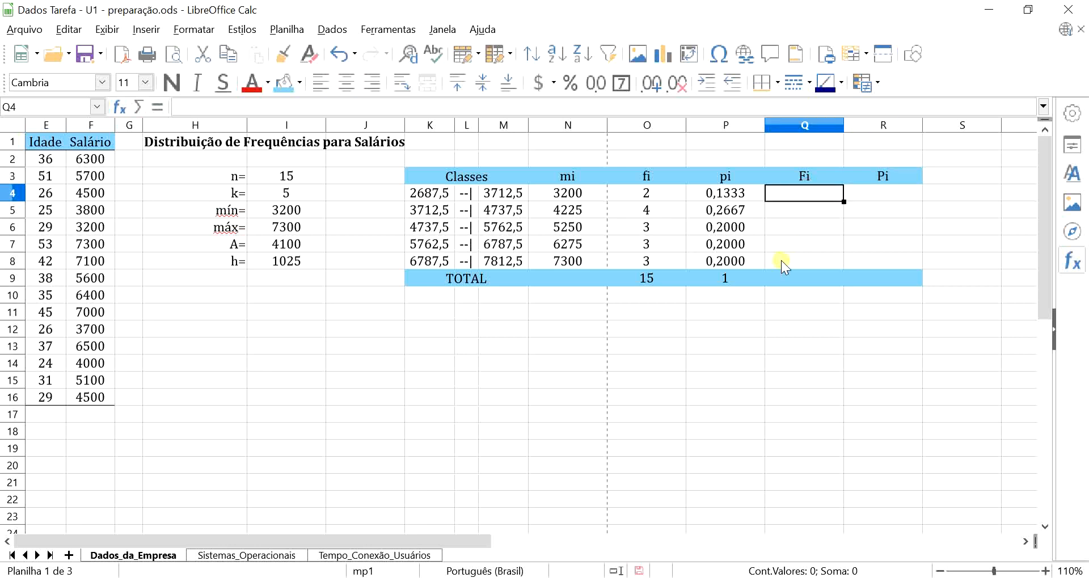
type("=")
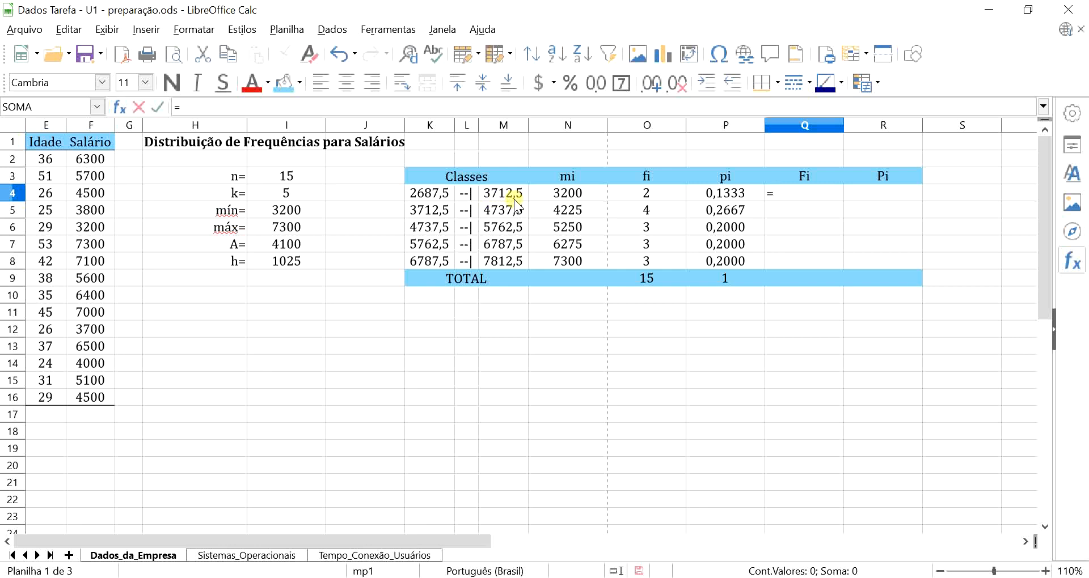
left_click(656, 193)
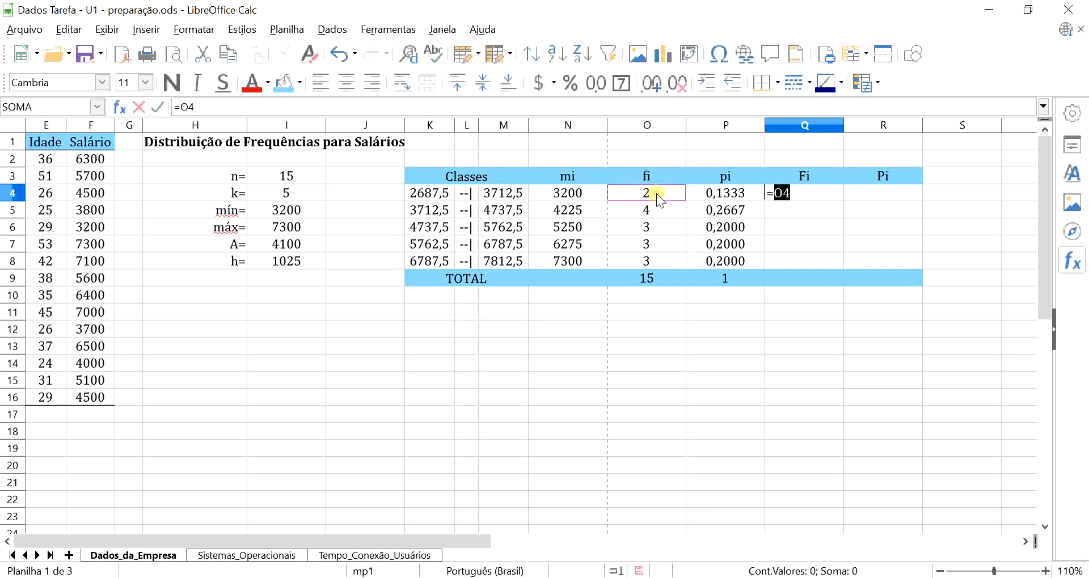
key("Return")
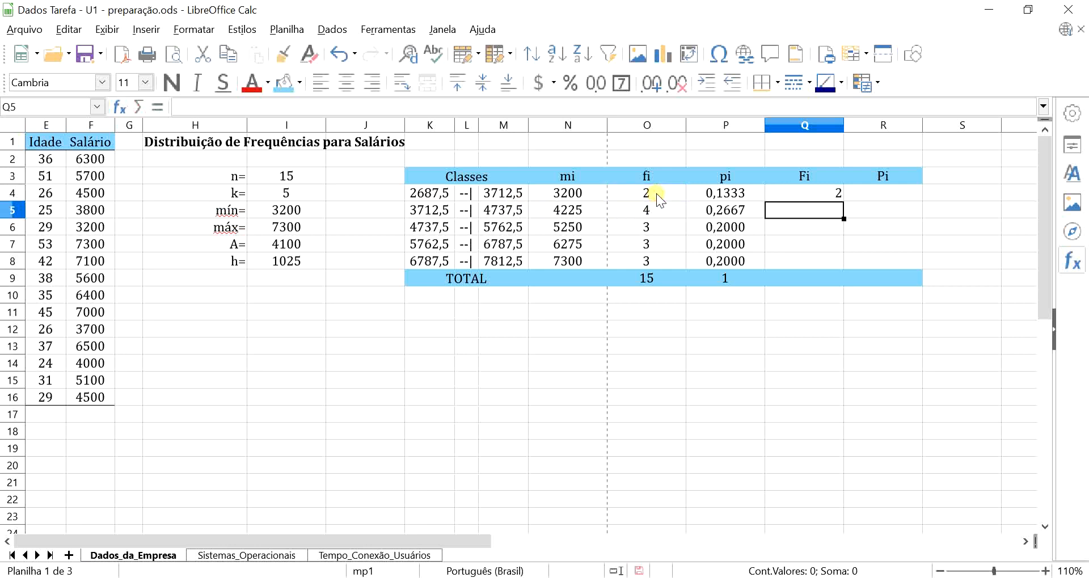
left_click_drag(805, 193, 884, 255)
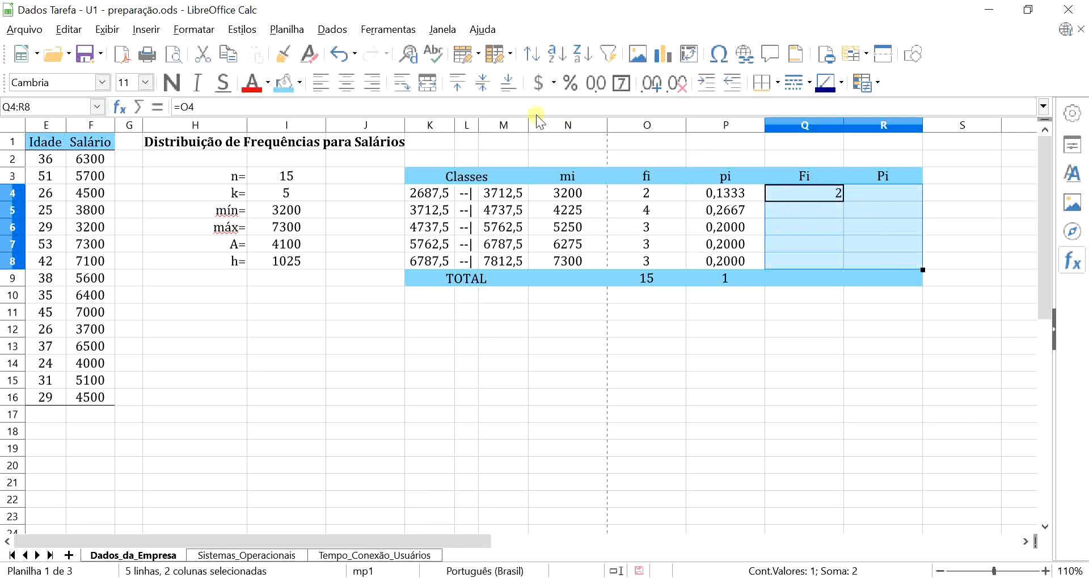
Accumulate the frequencies in the Fi column with =Q4+O5 in Q5, and fill the formula down to Q8
left_click(795, 210)
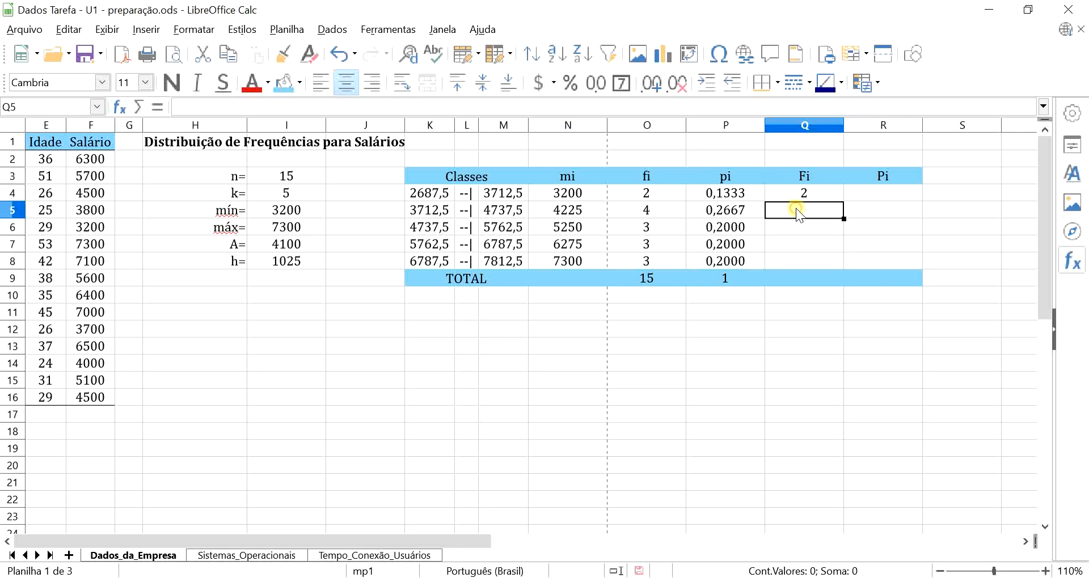
type("=")
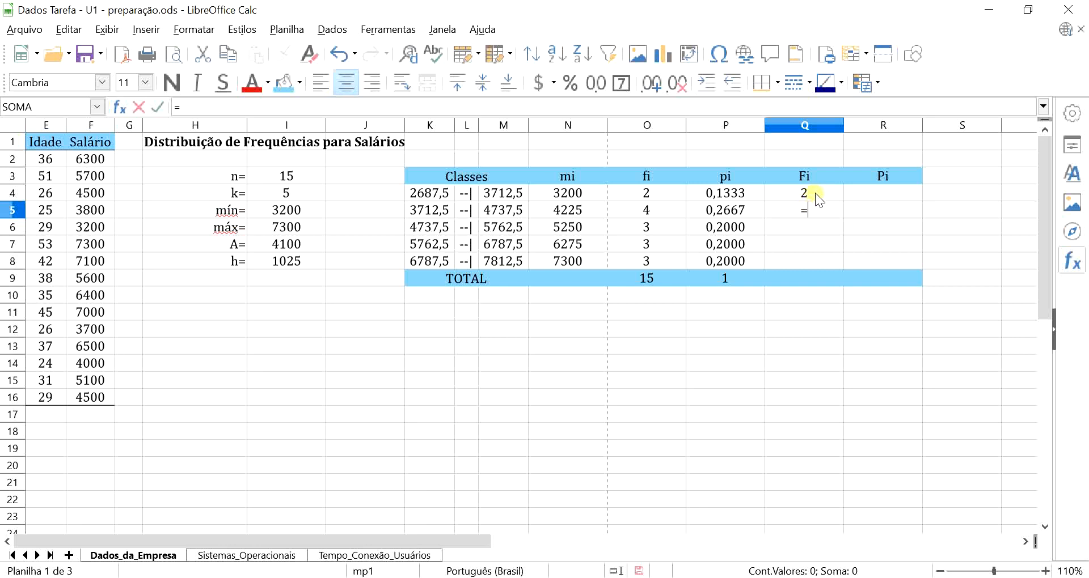
left_click(815, 193)
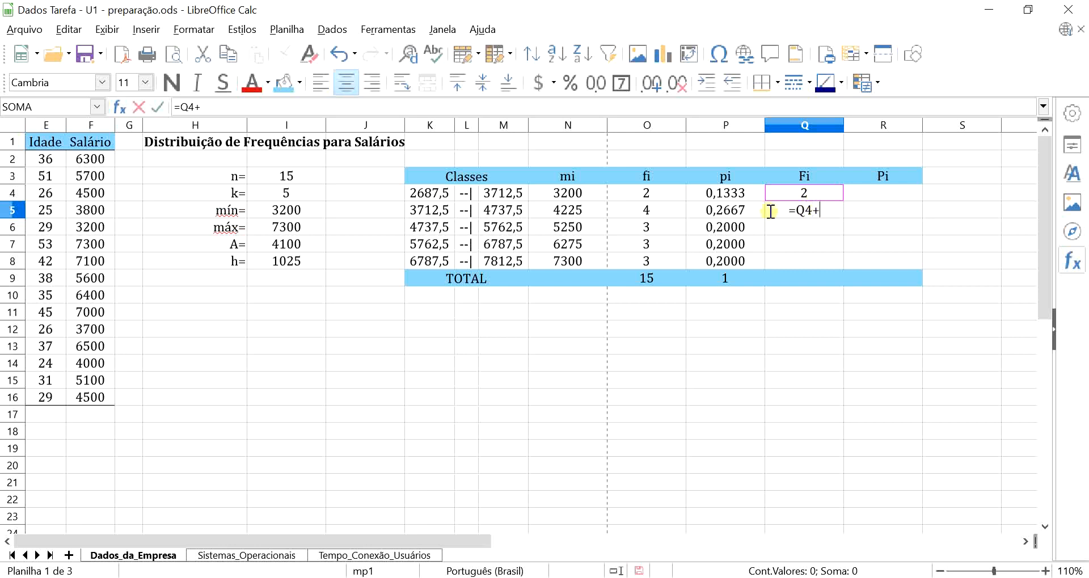
type("+")
left_click(645, 209)
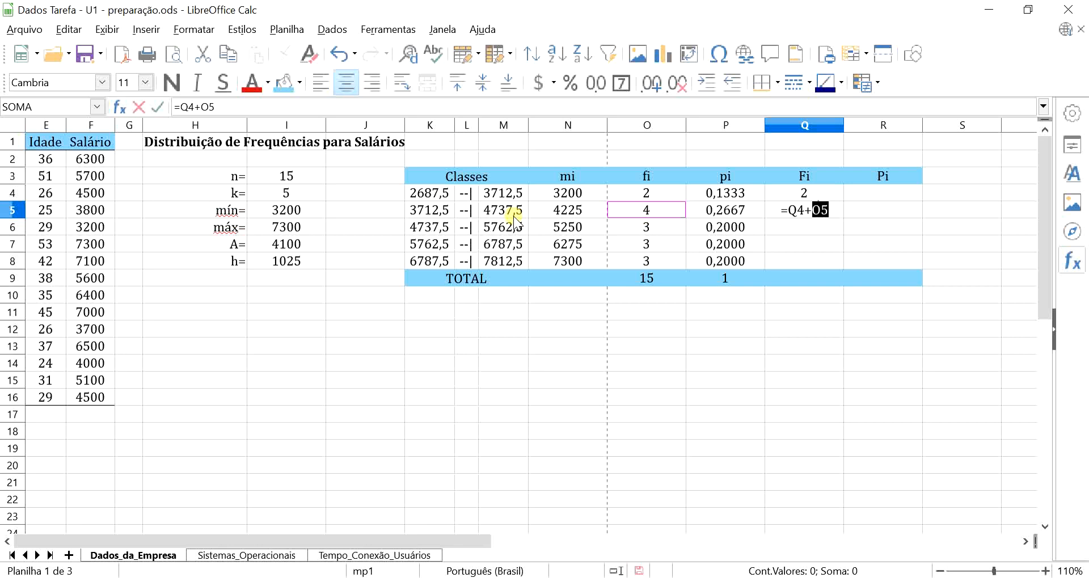
key("Return")
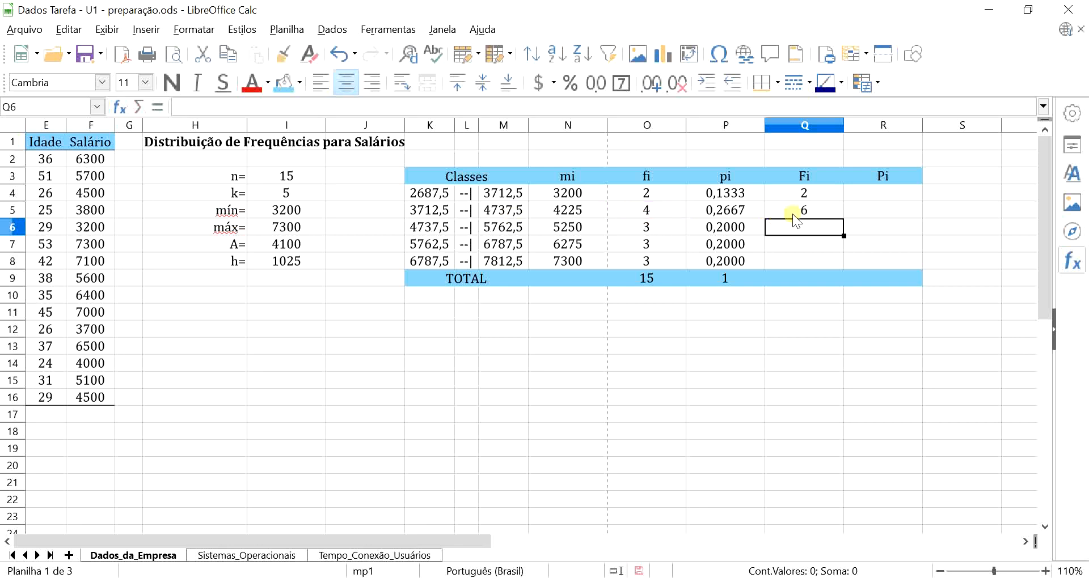
left_click(664, 207)
left_click(661, 195)
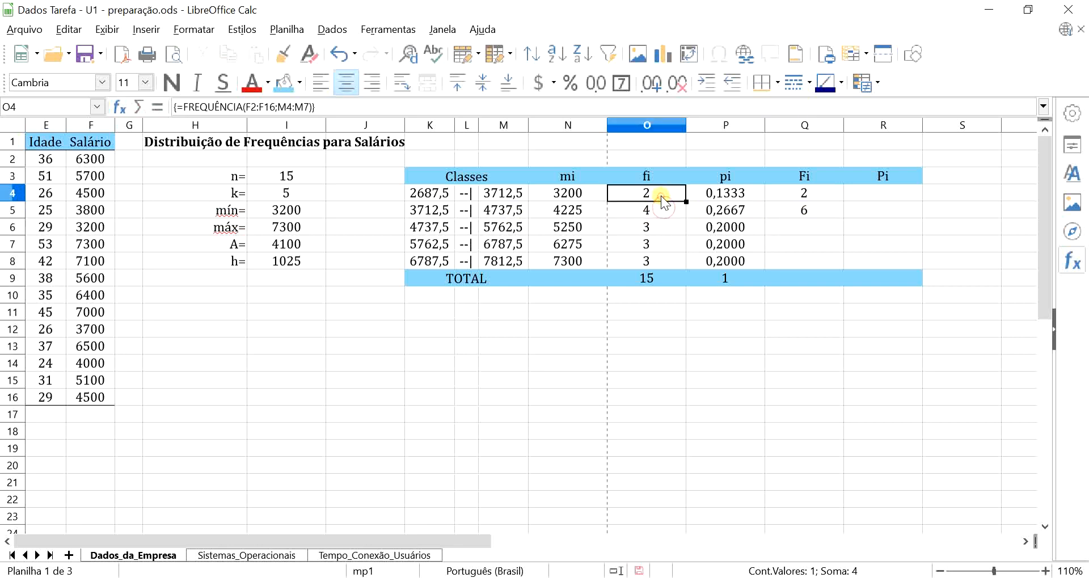
left_click(815, 216)
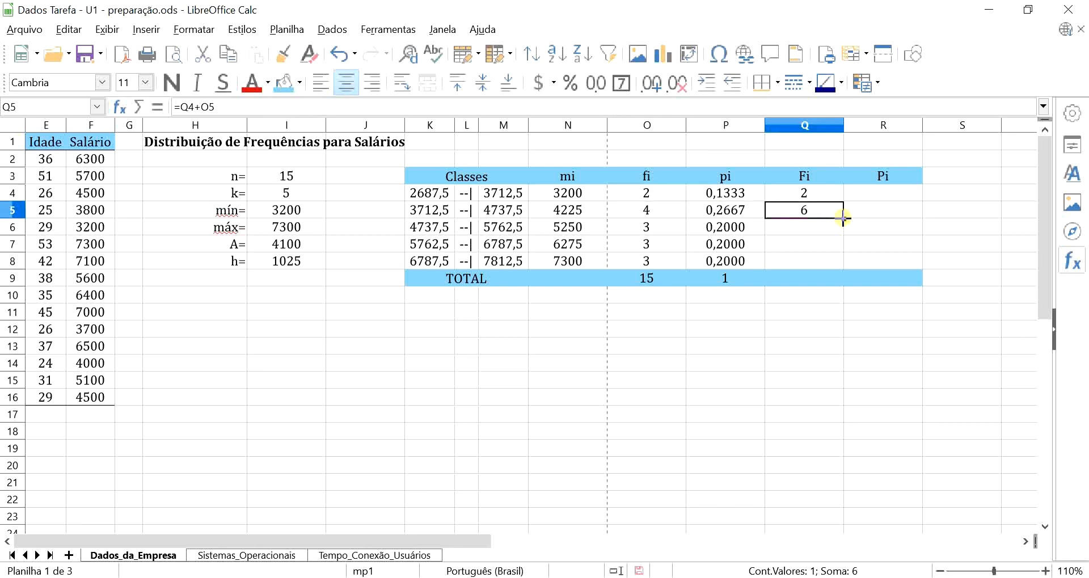
left_click_drag(843, 219, 838, 264)
Check the last cumulative frequency formula in Q8 against the cells Q7 and O8 that it adds
double_click(801, 261)
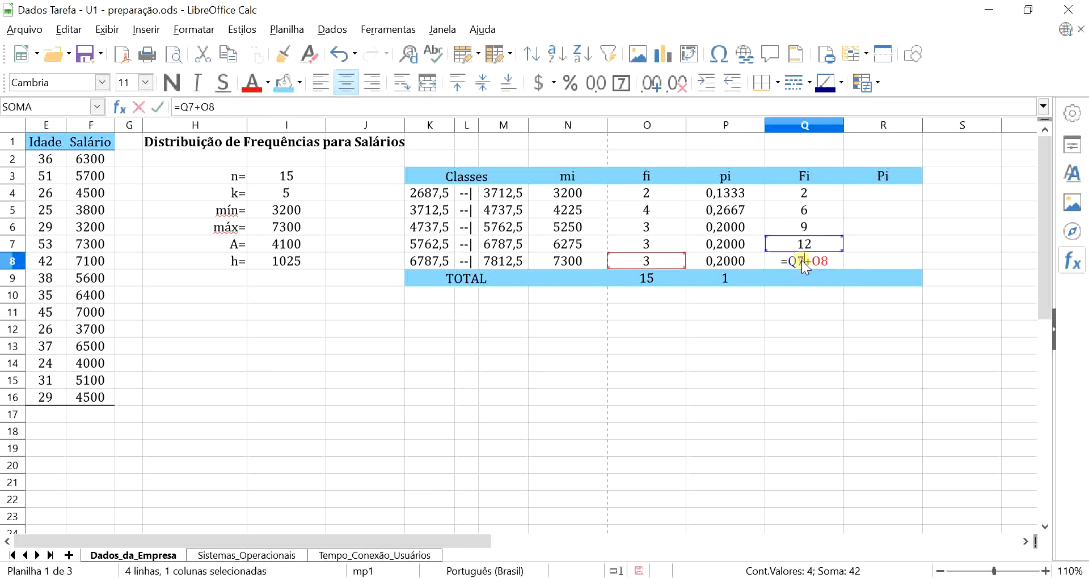
key("Escape")
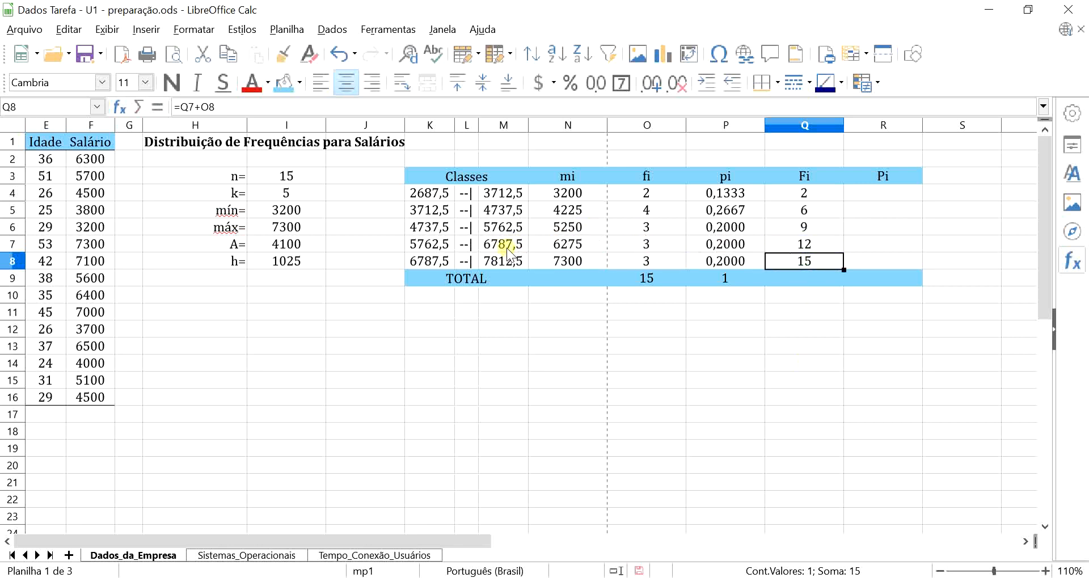
left_click(796, 248)
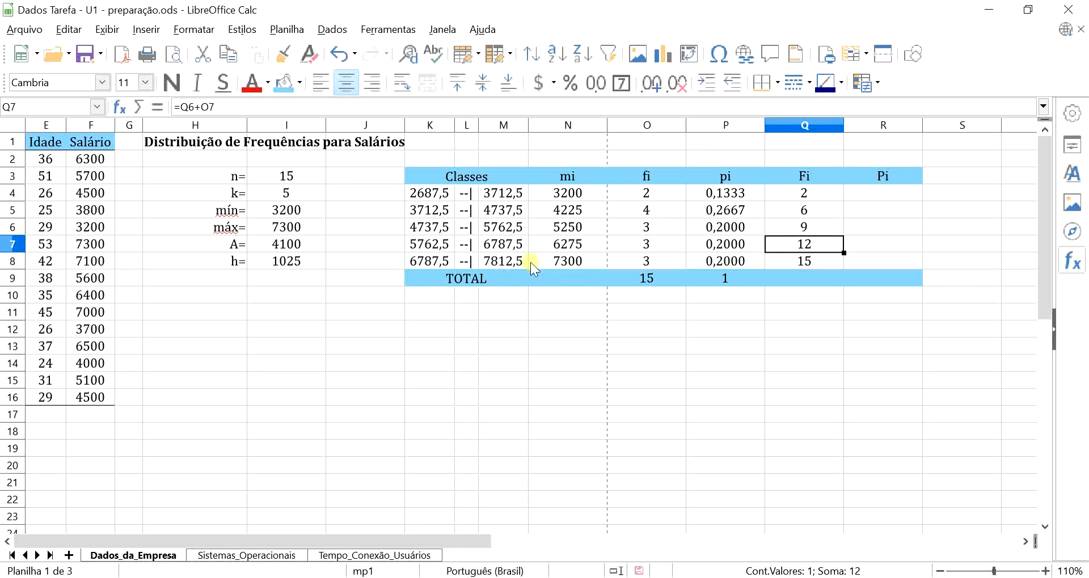
left_click(648, 261)
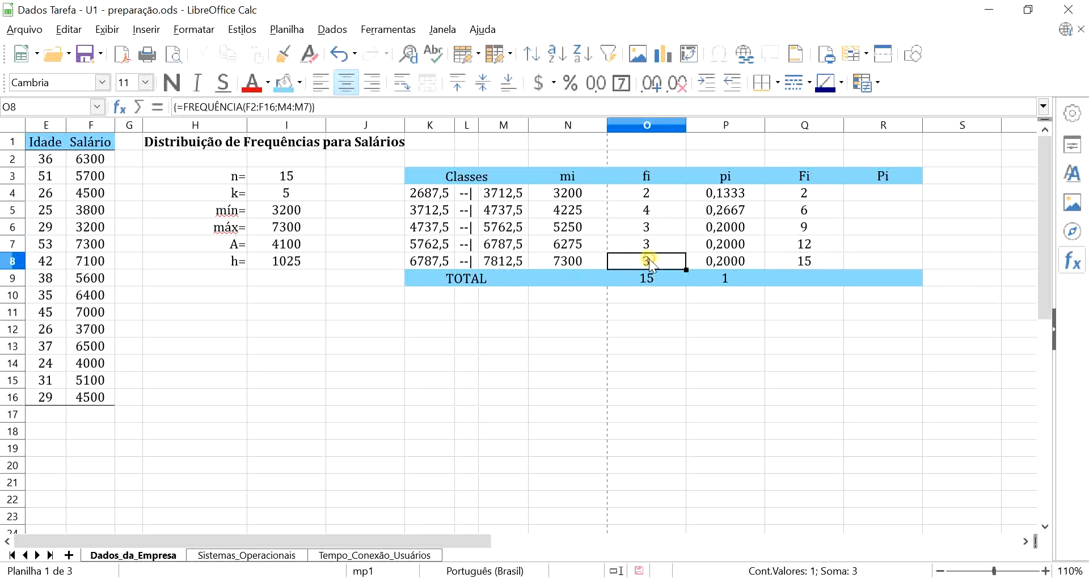
left_click(808, 263)
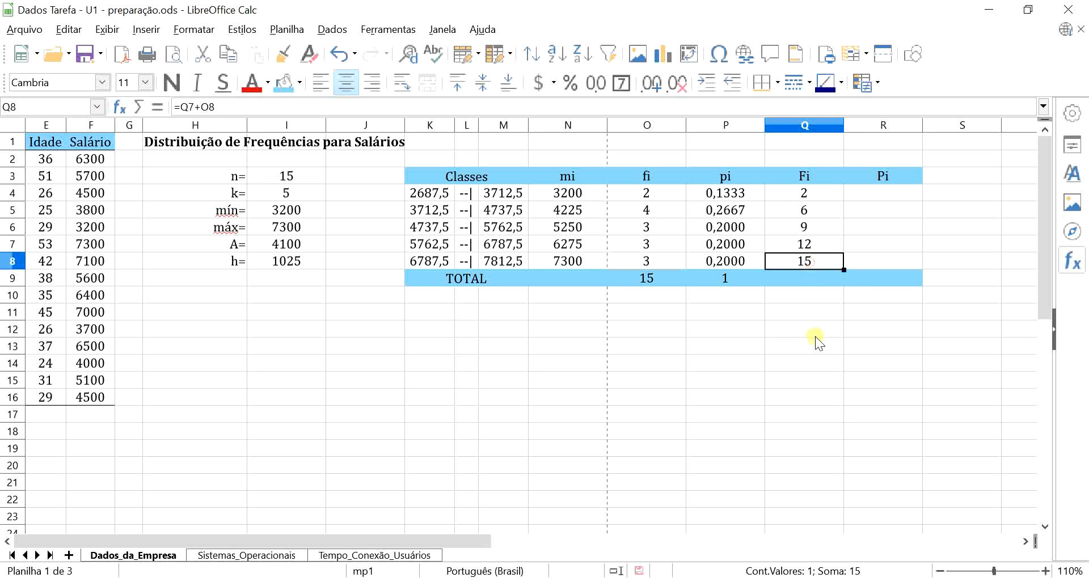
Calculate the cumulative relative frequencies in the Pi column with =Q4/$O$9 in R4, and fill the formula down to R8
left_click(889, 191)
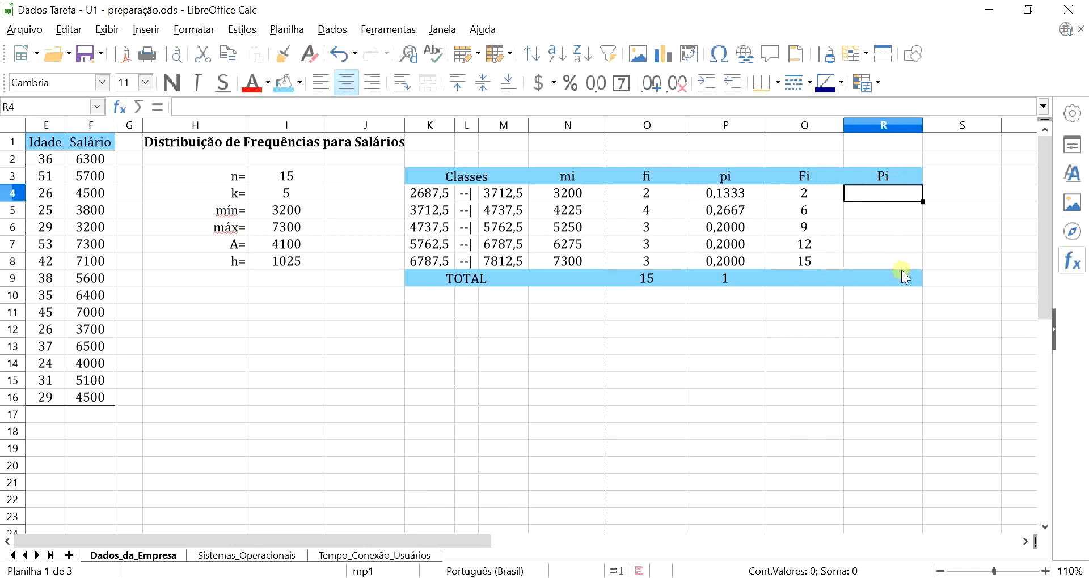
type("=")
left_click(809, 188)
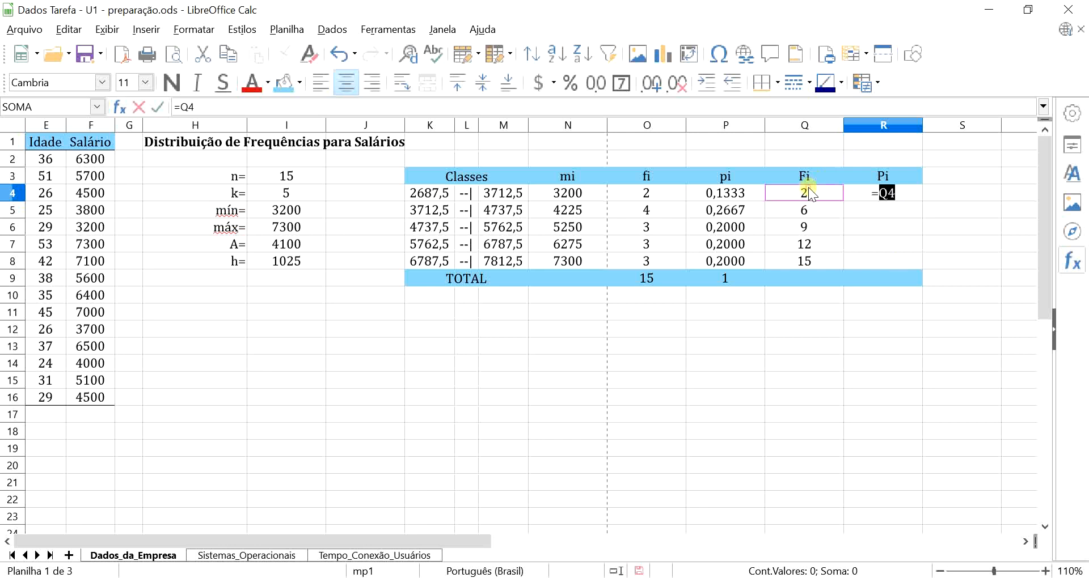
type("/")
left_click(662, 279)
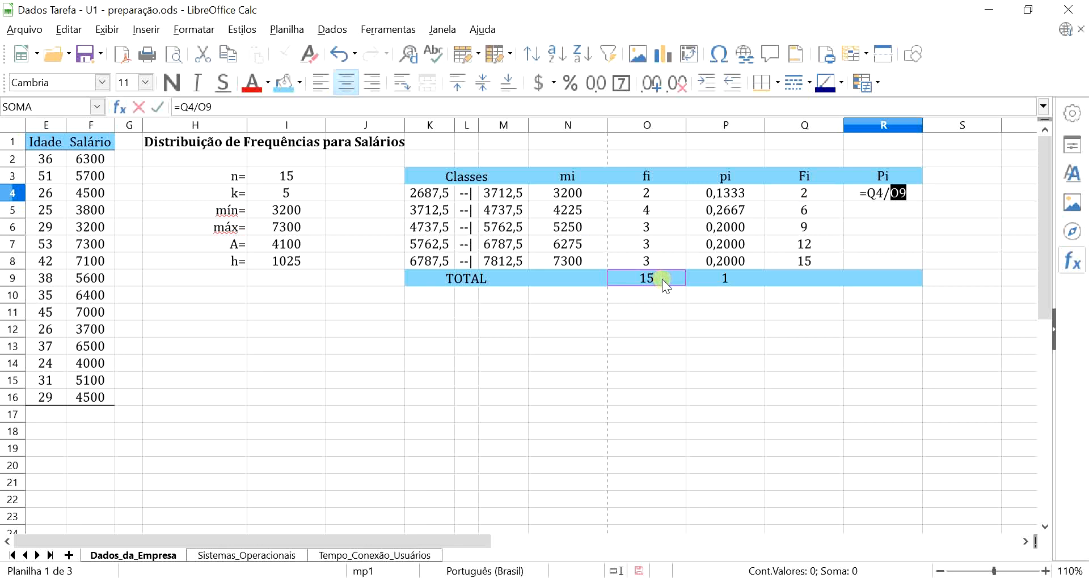
key("F4")
key("Return")
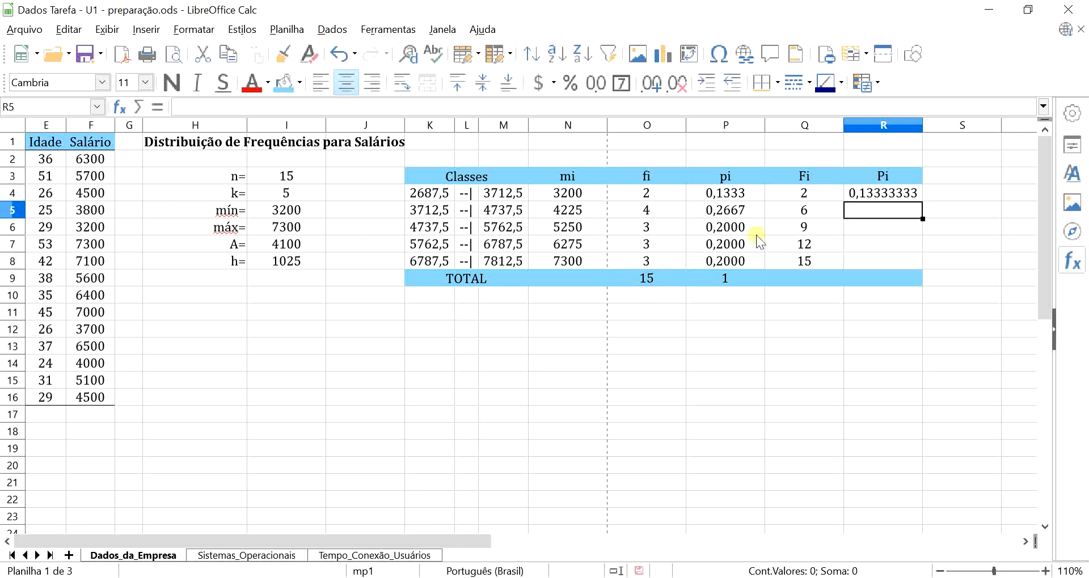
left_click(886, 193)
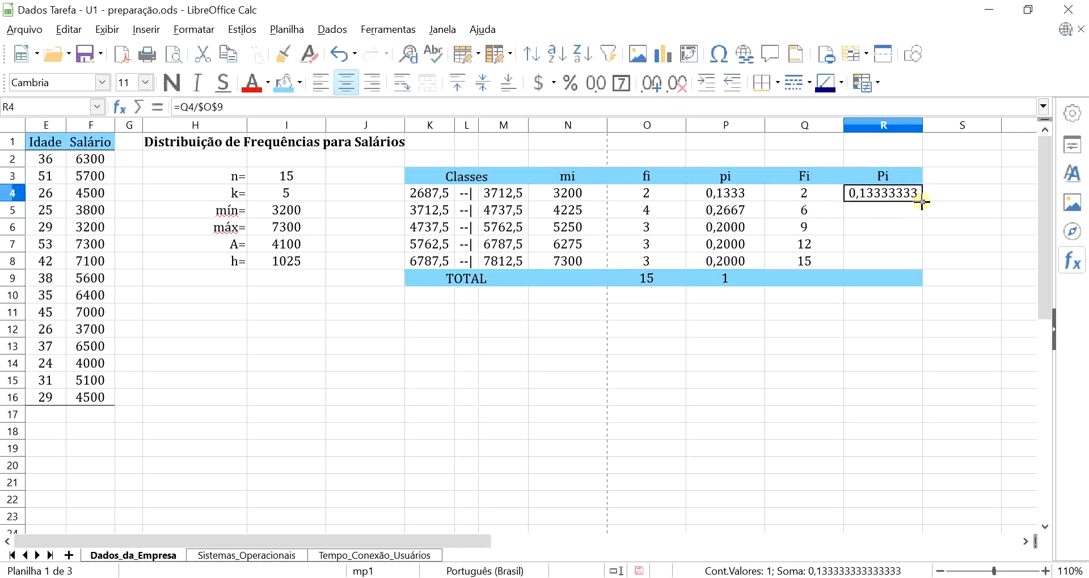
left_click_drag(922, 202, 914, 272)
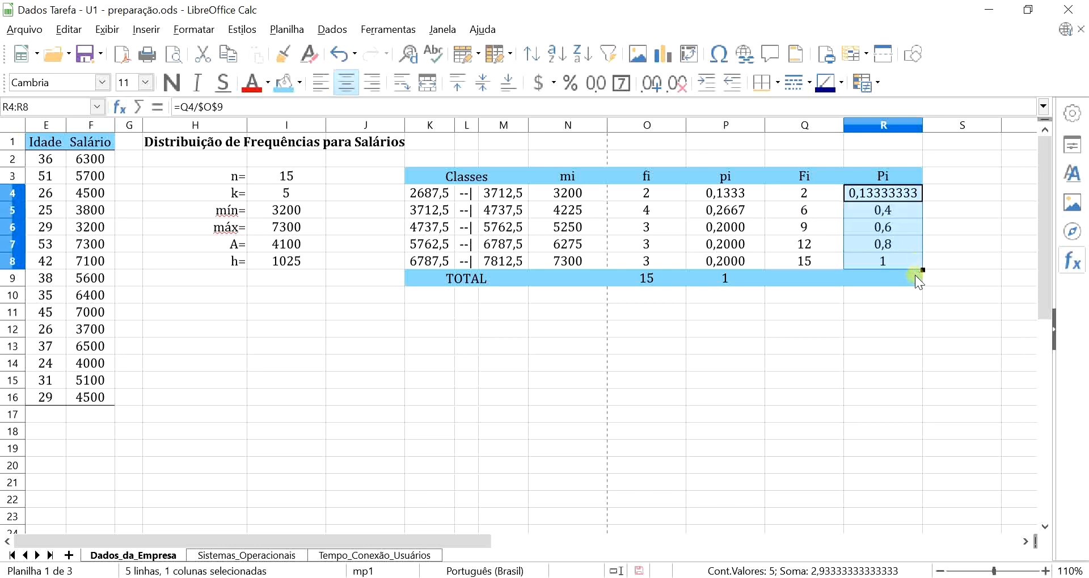
Reduce the Pi values in R4:R8 to four decimal places
left_click(681, 89)
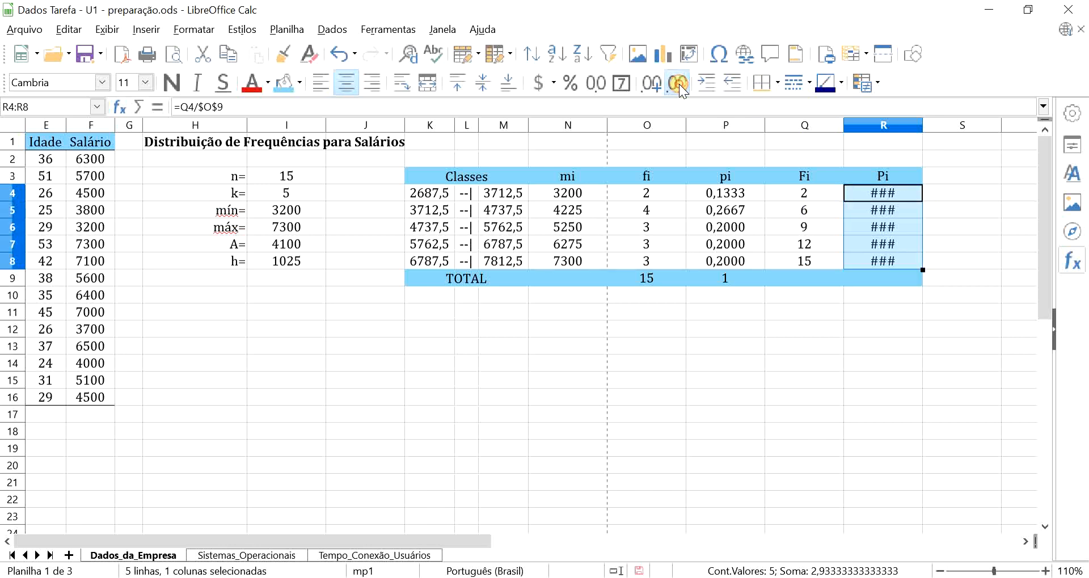
left_click(681, 89)
left_click(680, 89)
left_click(680, 89)
left_click(681, 89)
left_click(681, 89)
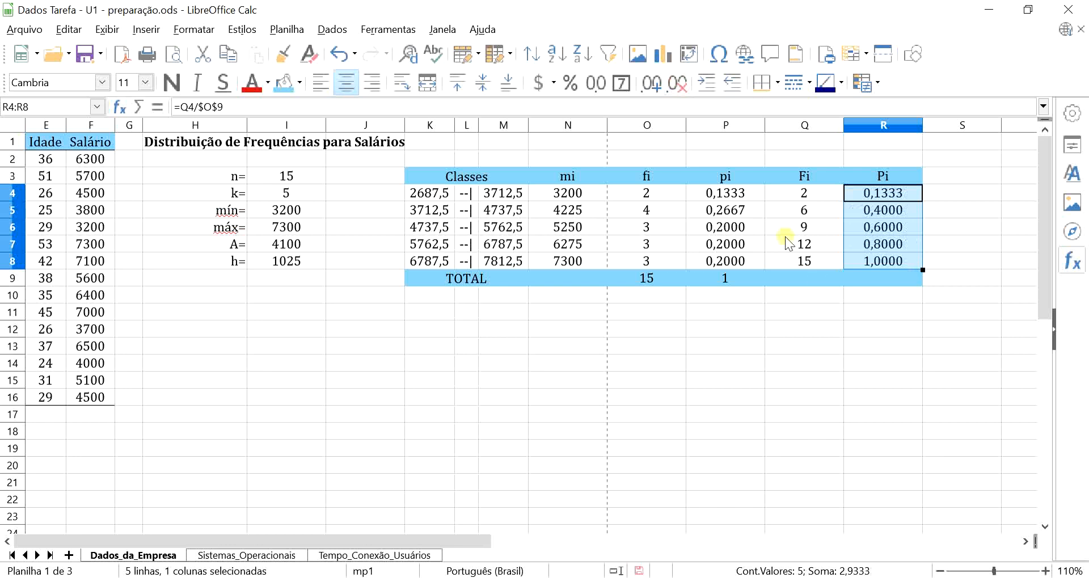
left_click(865, 332)
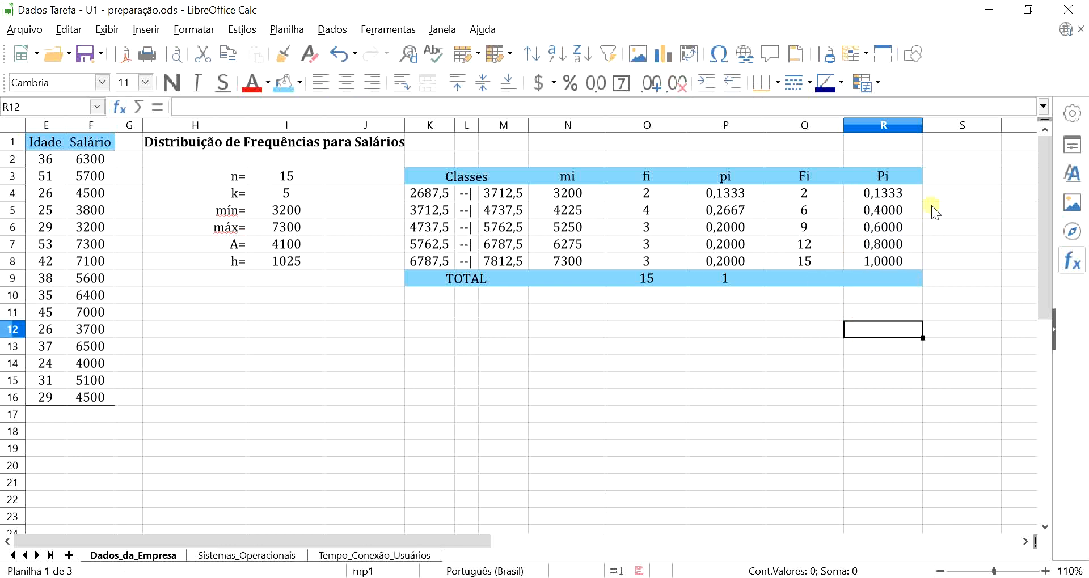
Examine the fourth and second class rows of the finished table and the source salaries in F2:F16
left_click_drag(885, 244, 439, 241)
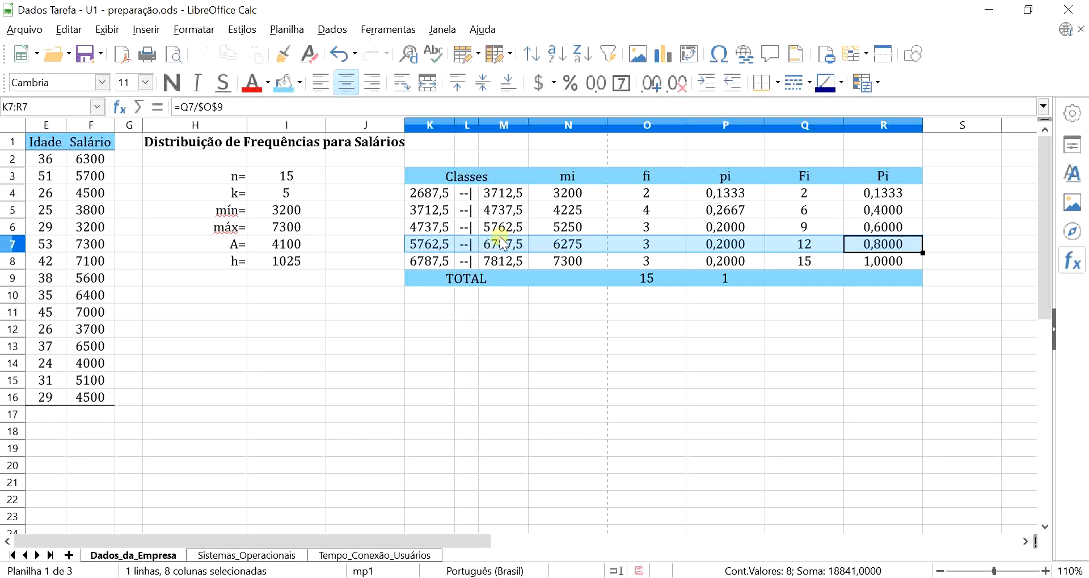
left_click_drag(415, 209, 900, 210)
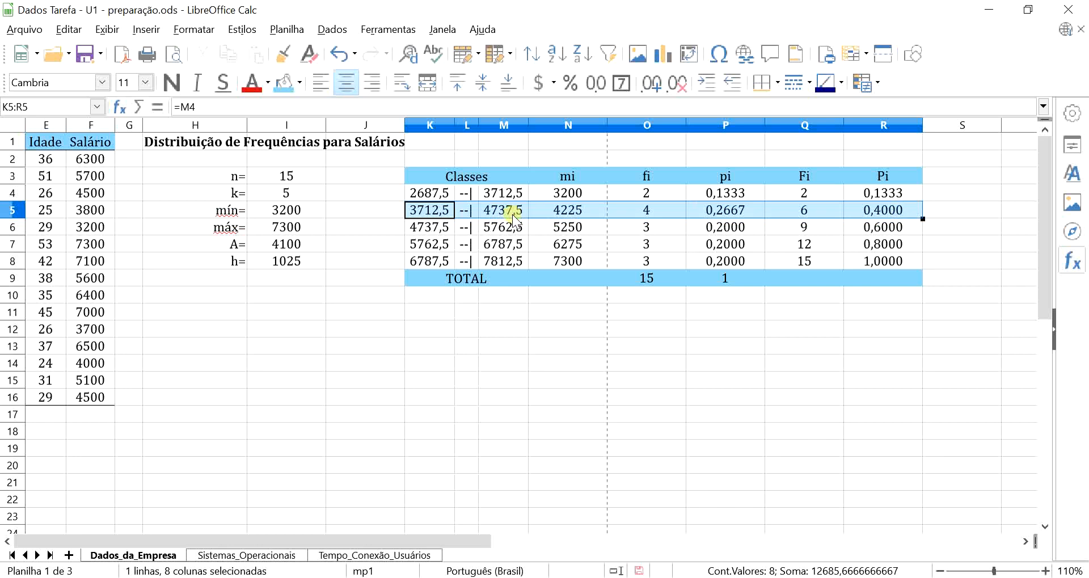
left_click(842, 380)
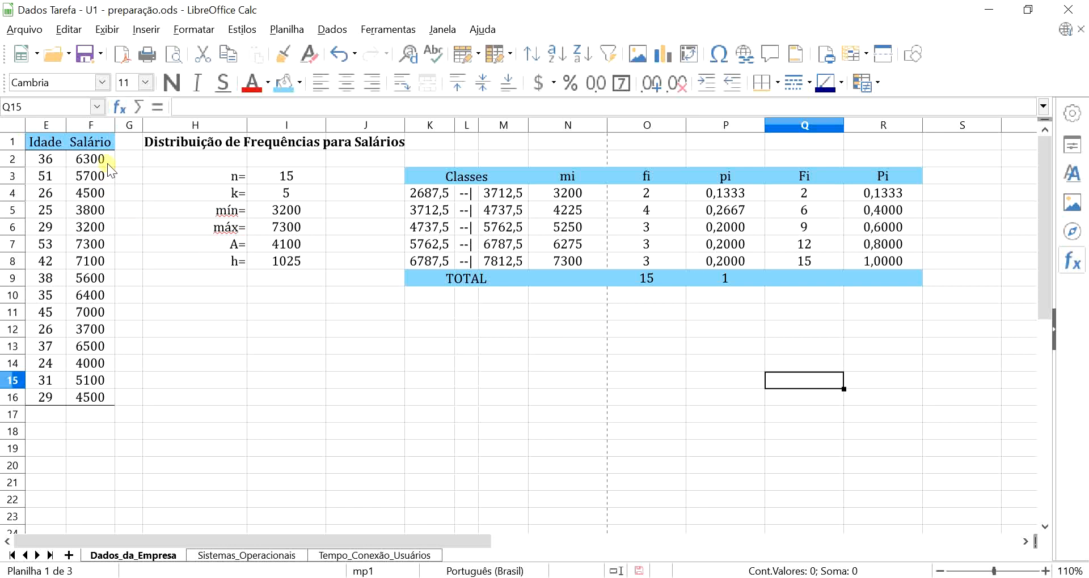
left_click_drag(108, 158, 104, 397)
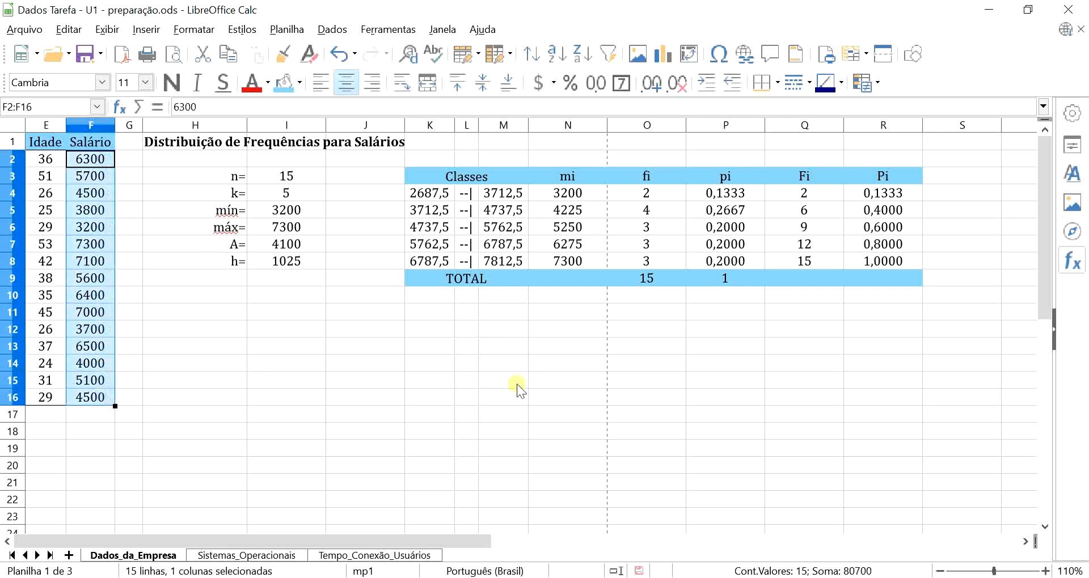
left_click(553, 380)
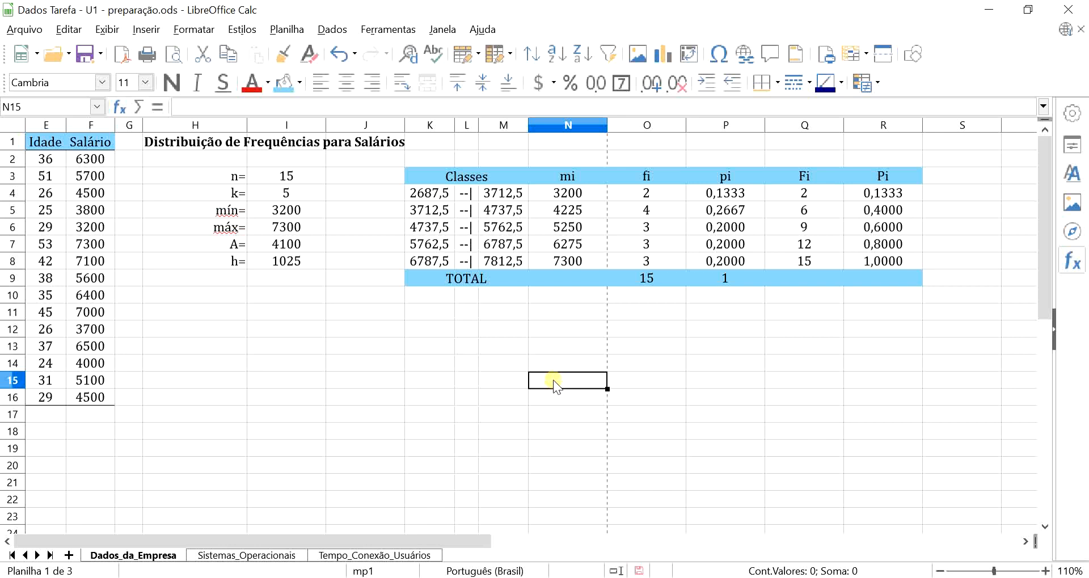